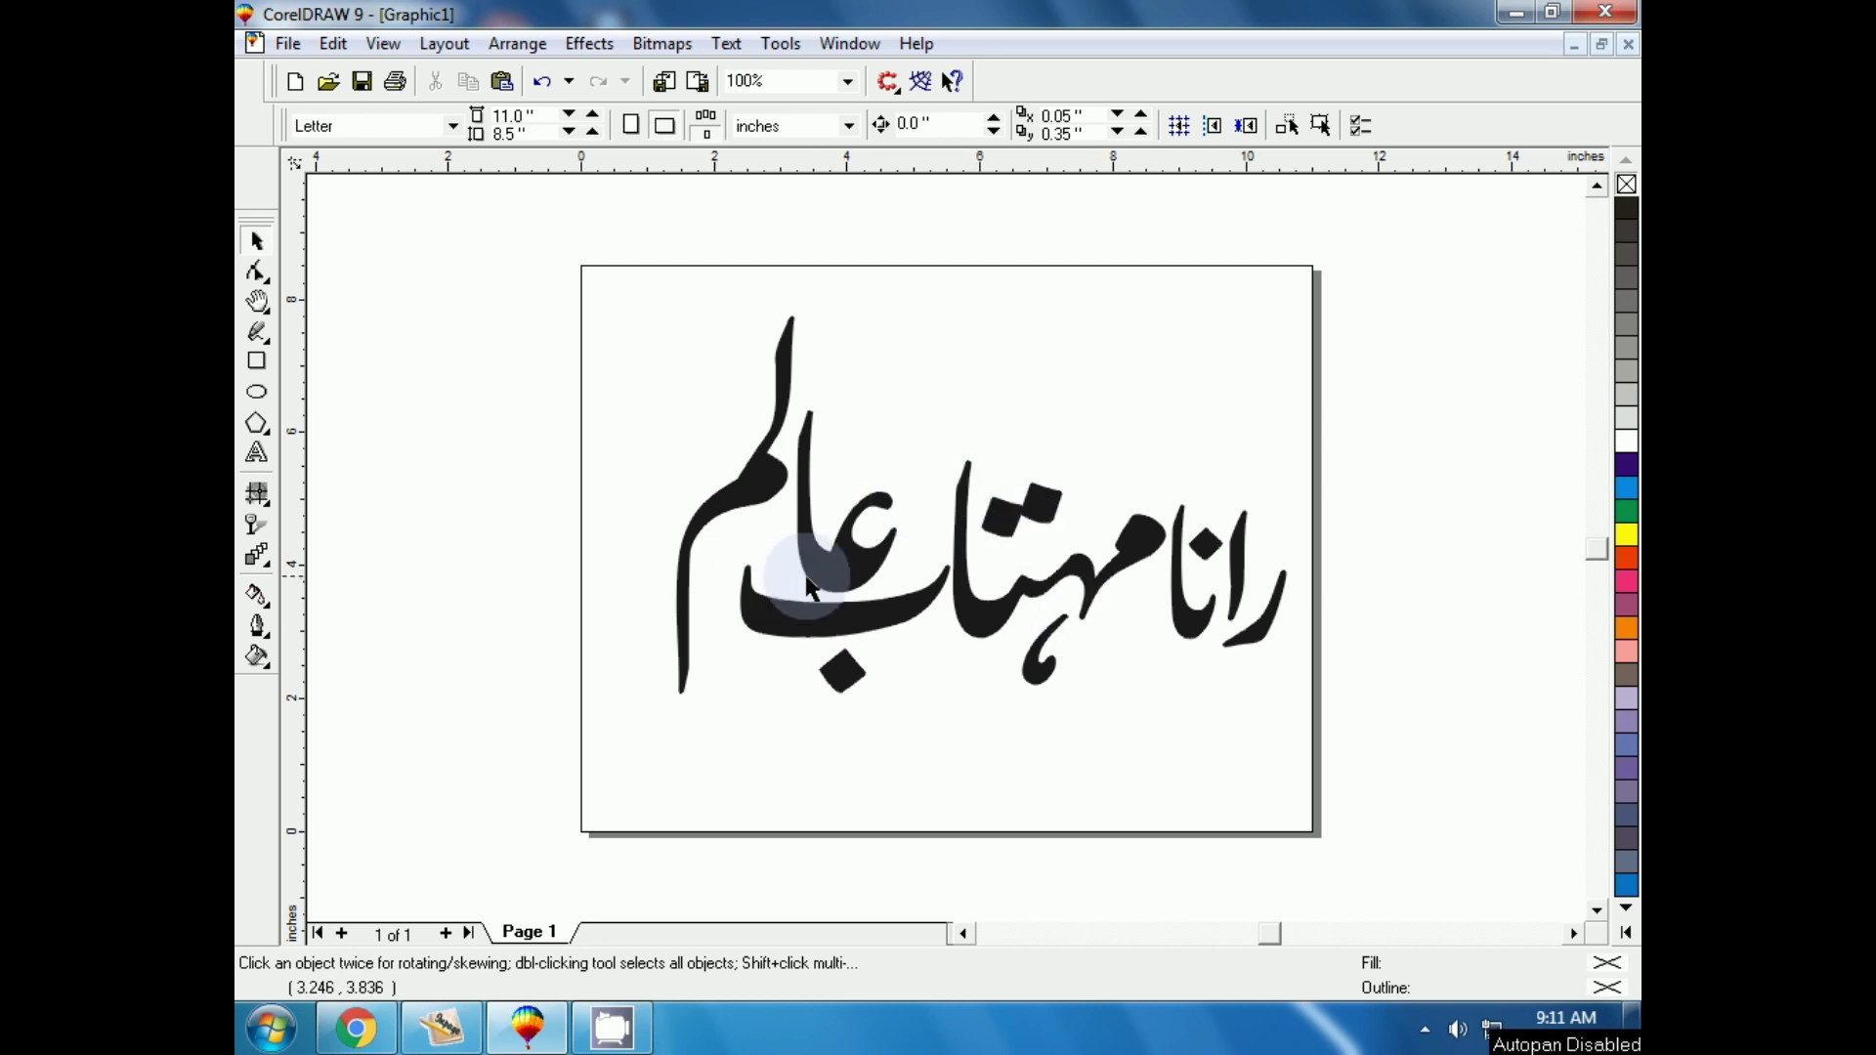
Move the ع stroke, ت dots, small curved stroke and ن dot closer to their letters.
{"action": "mouse_move", "coordinate": [824, 567]}
{"action": "left_mouse_down"}
{"action": "mouse_move", "coordinate": [847, 572]}
{"action": "mouse_move", "coordinate": [821, 625]}
{"action": "mouse_move", "coordinate": [837, 670]}
{"action": "left_mouse_up"}
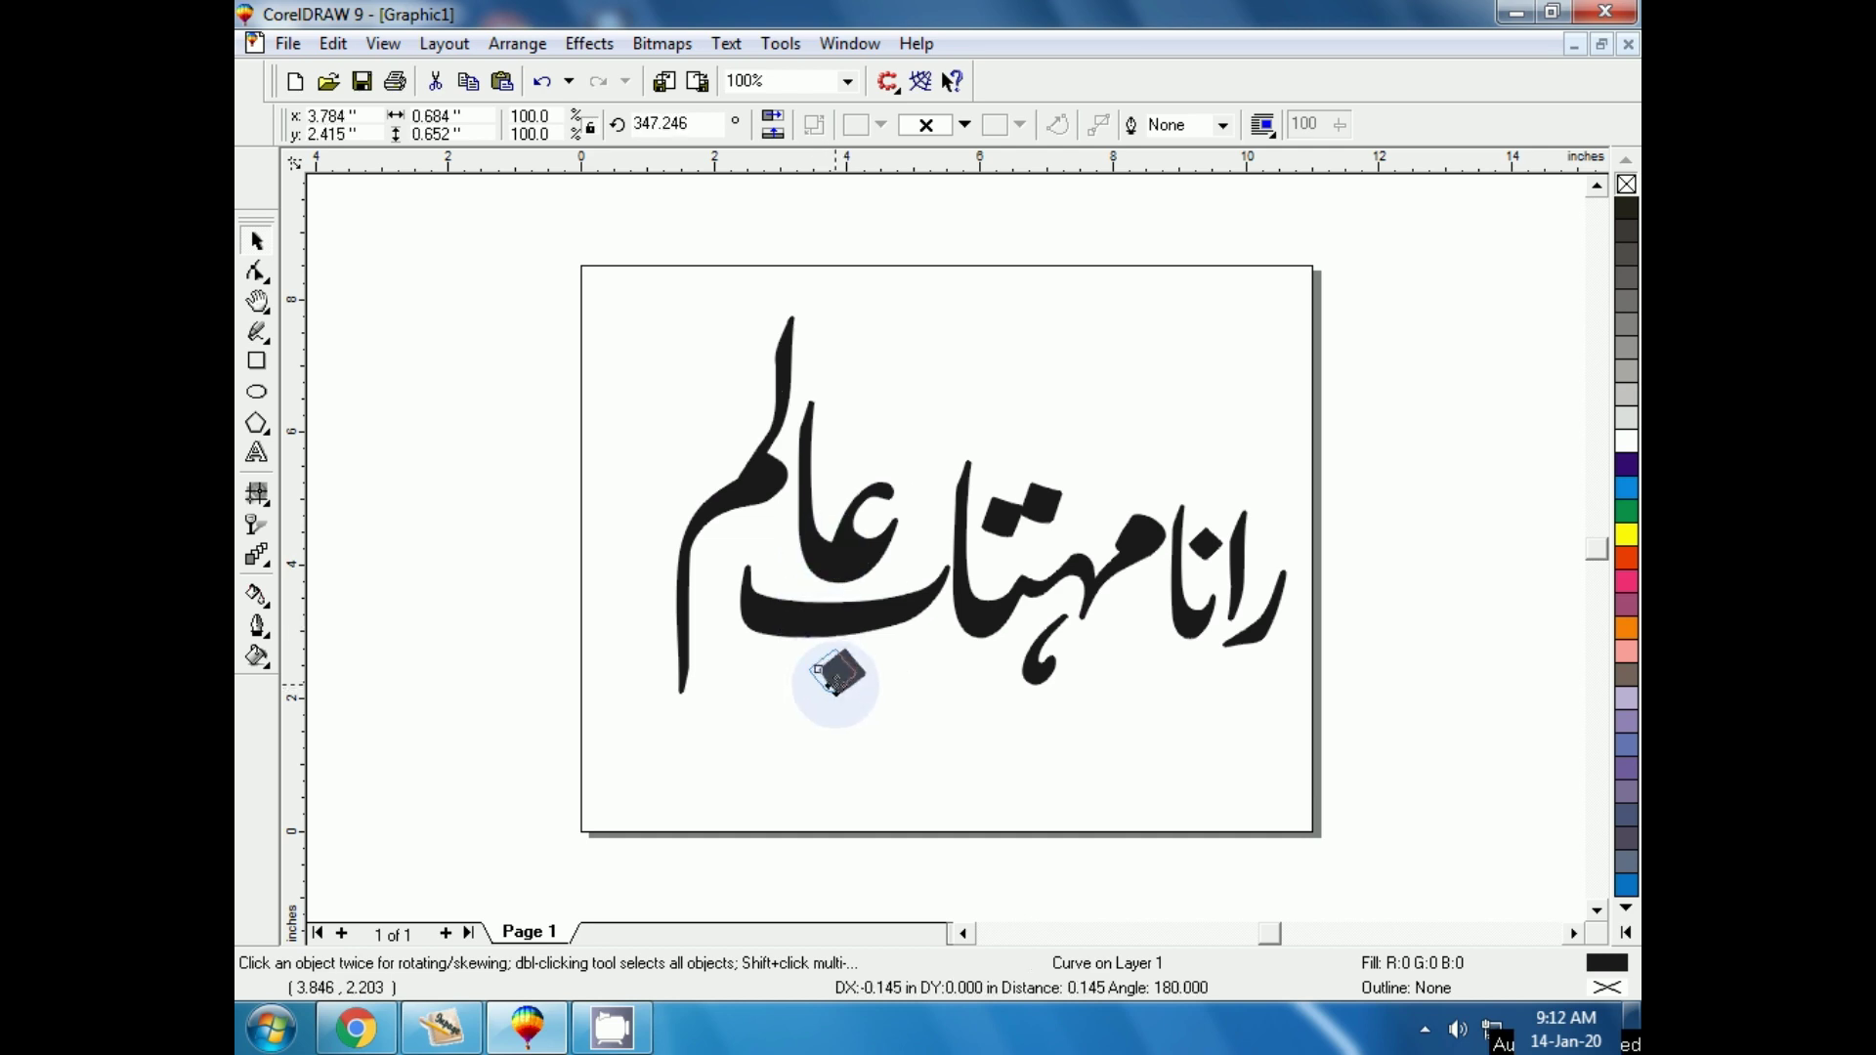
{"action": "left_click_drag", "start_coordinate": [1021, 508], "coordinate": [1016, 496]}
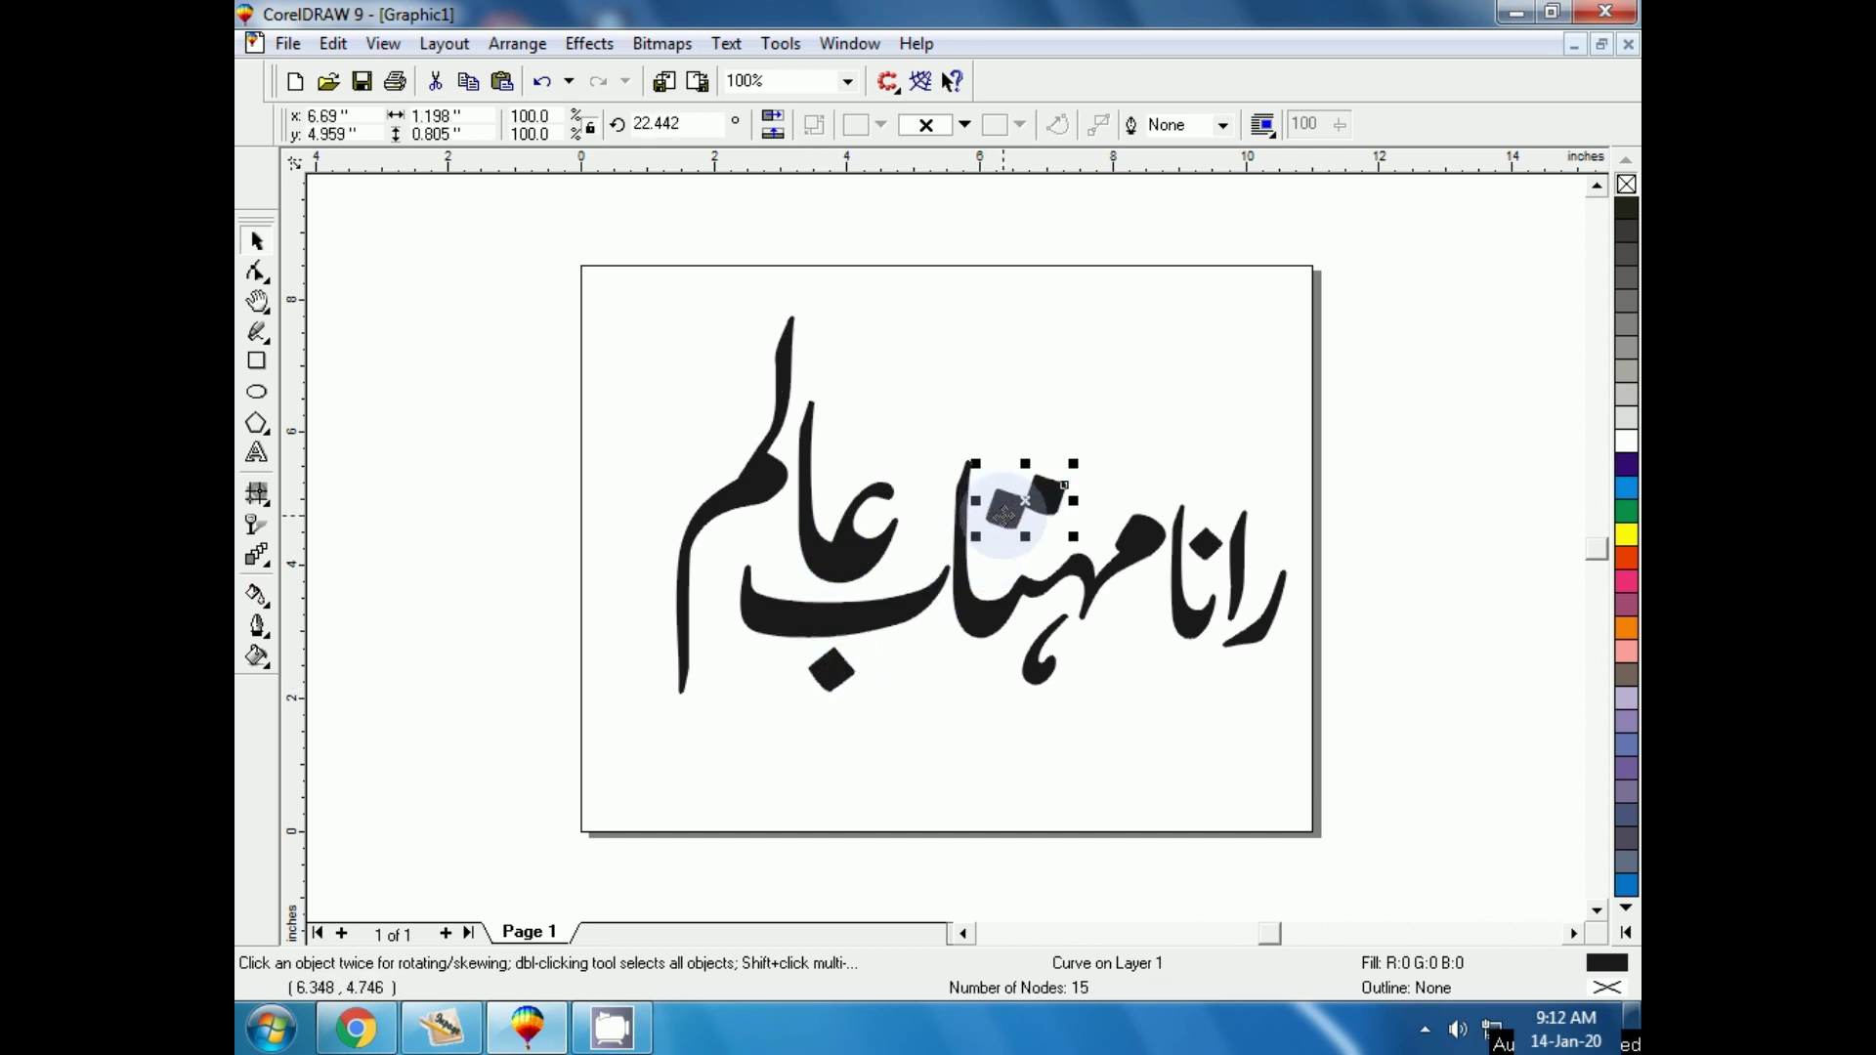
{"action": "left_click_drag", "start_coordinate": [1060, 684], "coordinate": [1043, 657]}
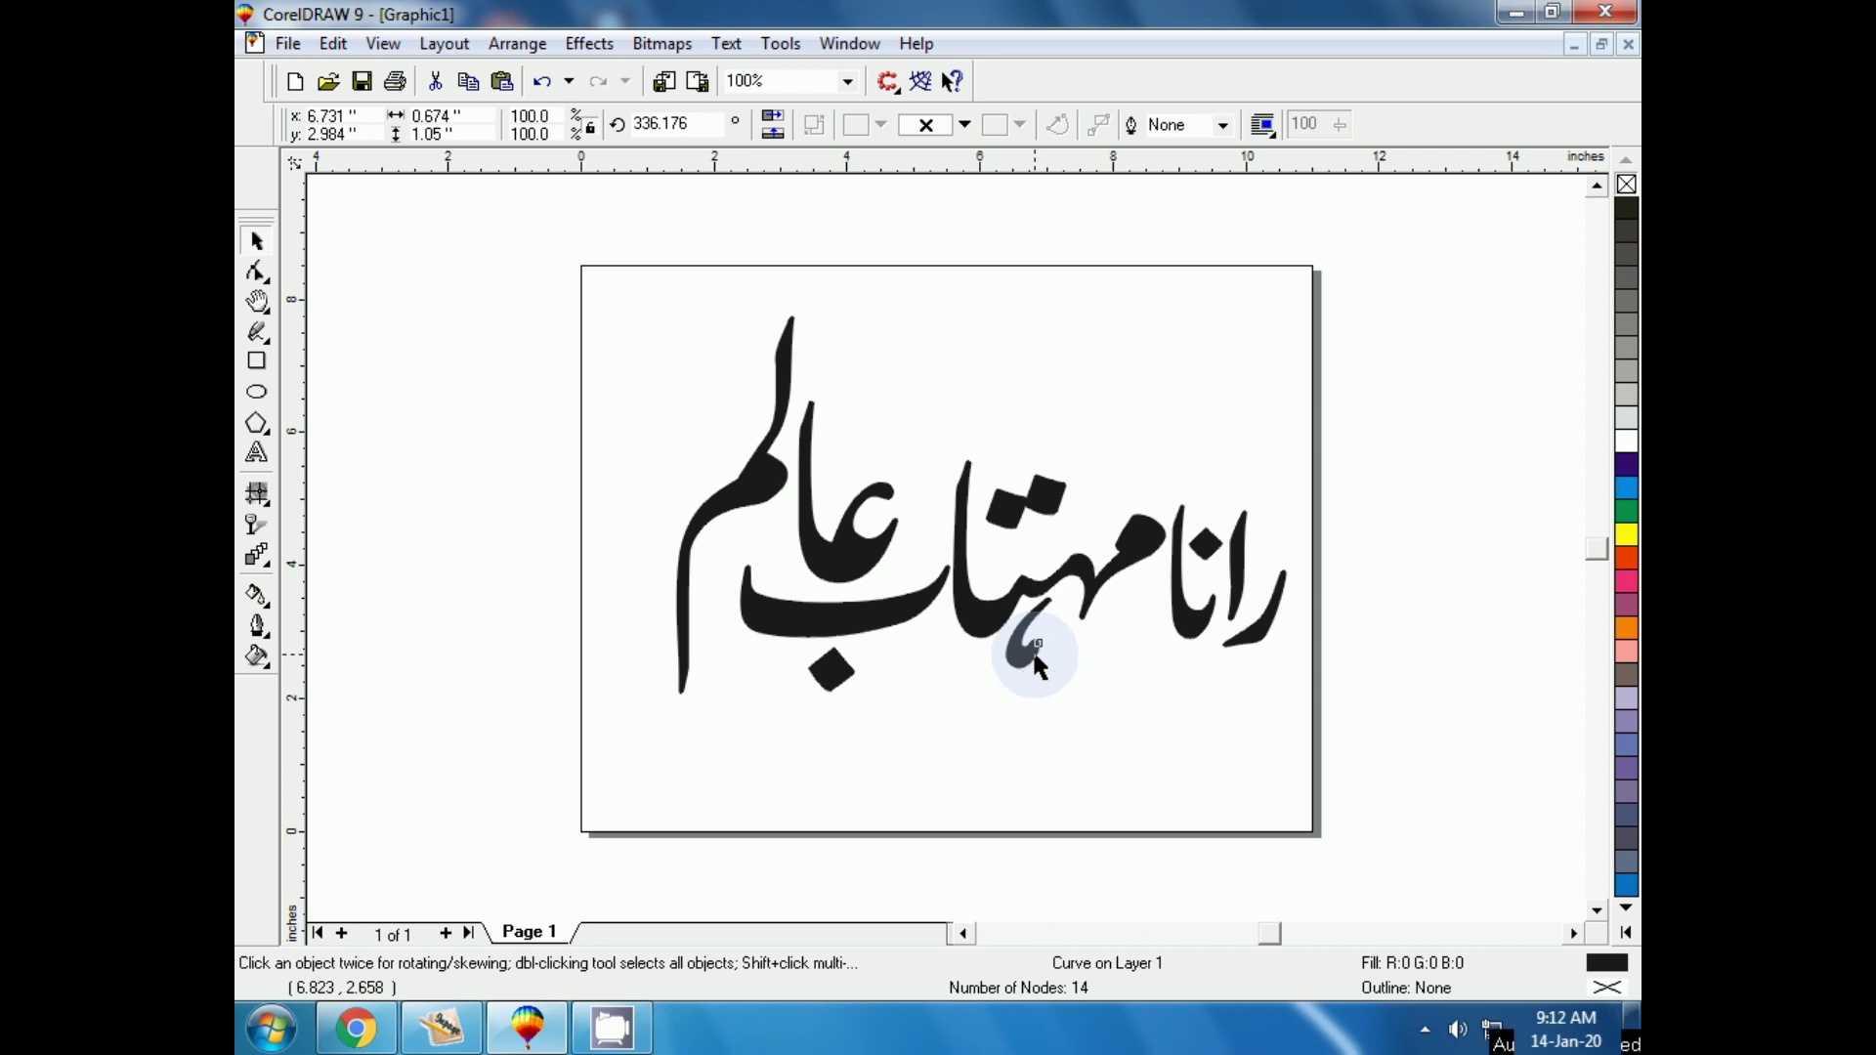
{"action": "left_click_drag", "start_coordinate": [1203, 550], "coordinate": [1207, 543]}
{"action": "left_click", "coordinate": [980, 710]}
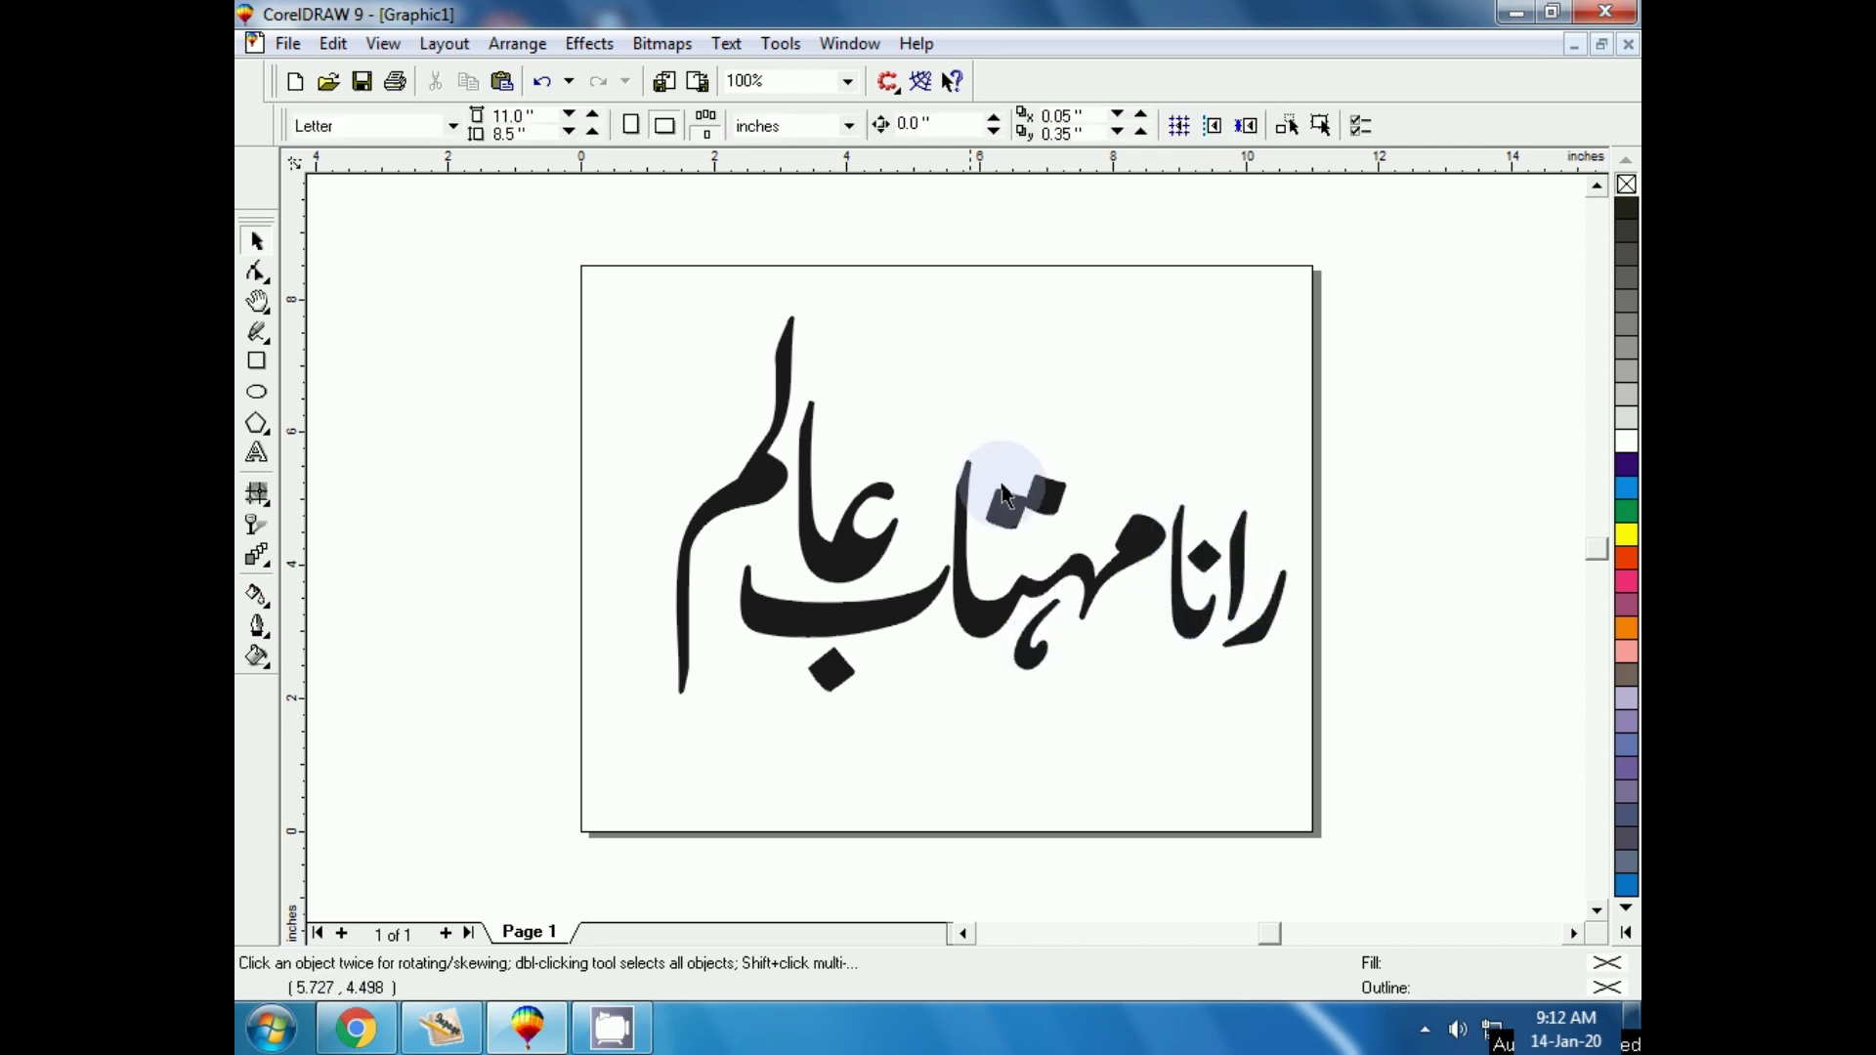
Rotate the small dot to a new angle, then switch over to YouTube.
{"action": "left_click", "coordinate": [1009, 525]}
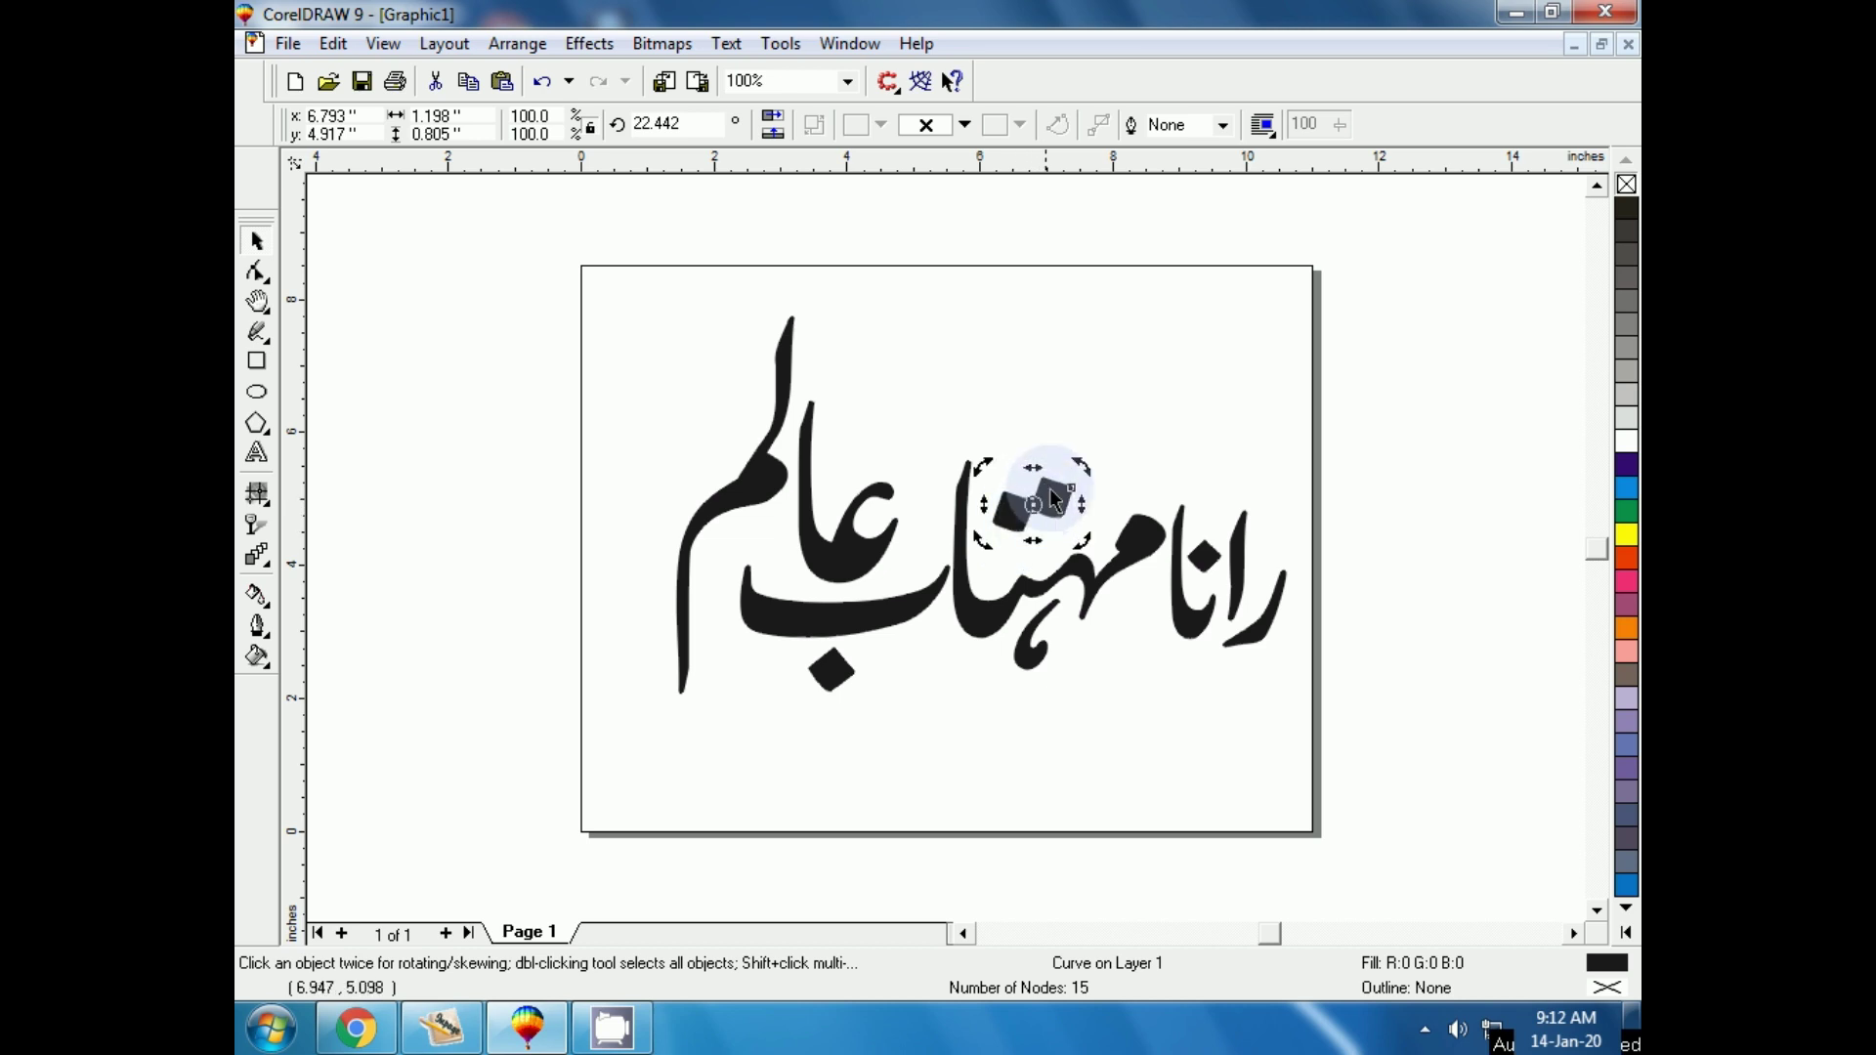
{"action": "left_click_drag", "start_coordinate": [1080, 463], "coordinate": [1075, 500]}
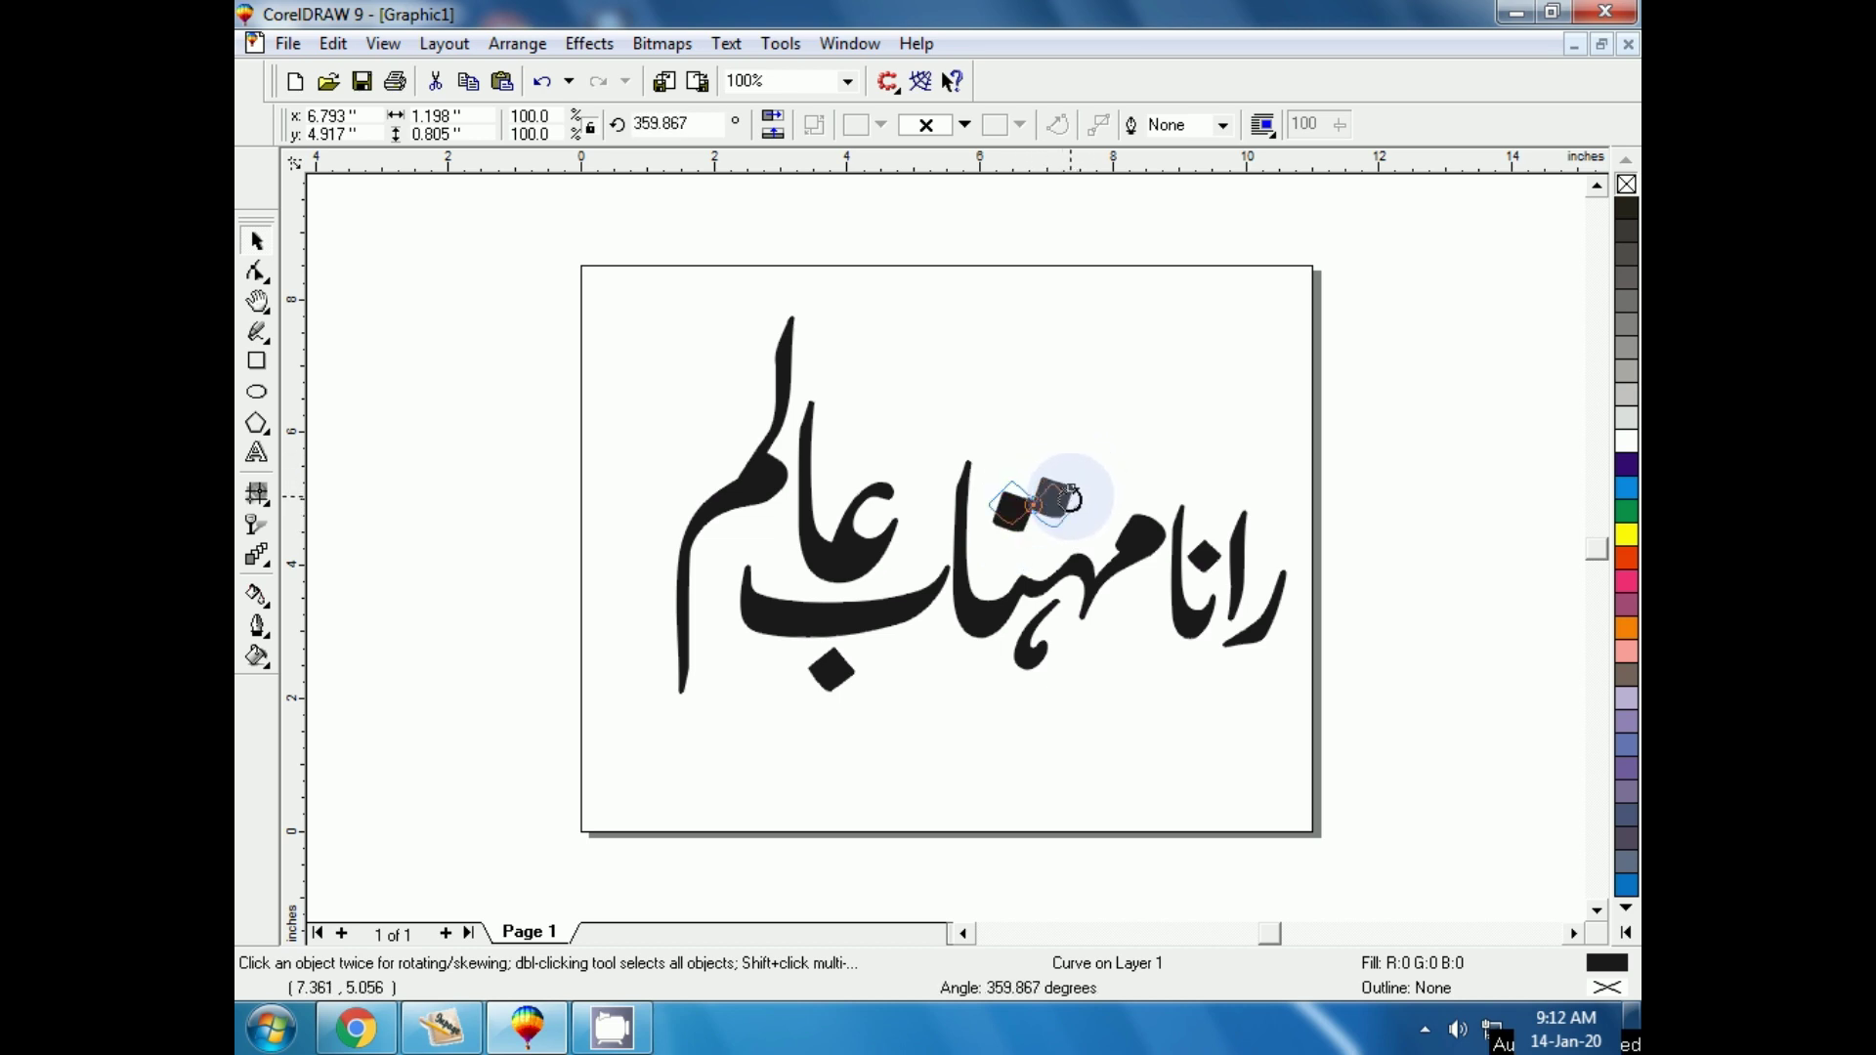
{"action": "left_click", "coordinate": [885, 748]}
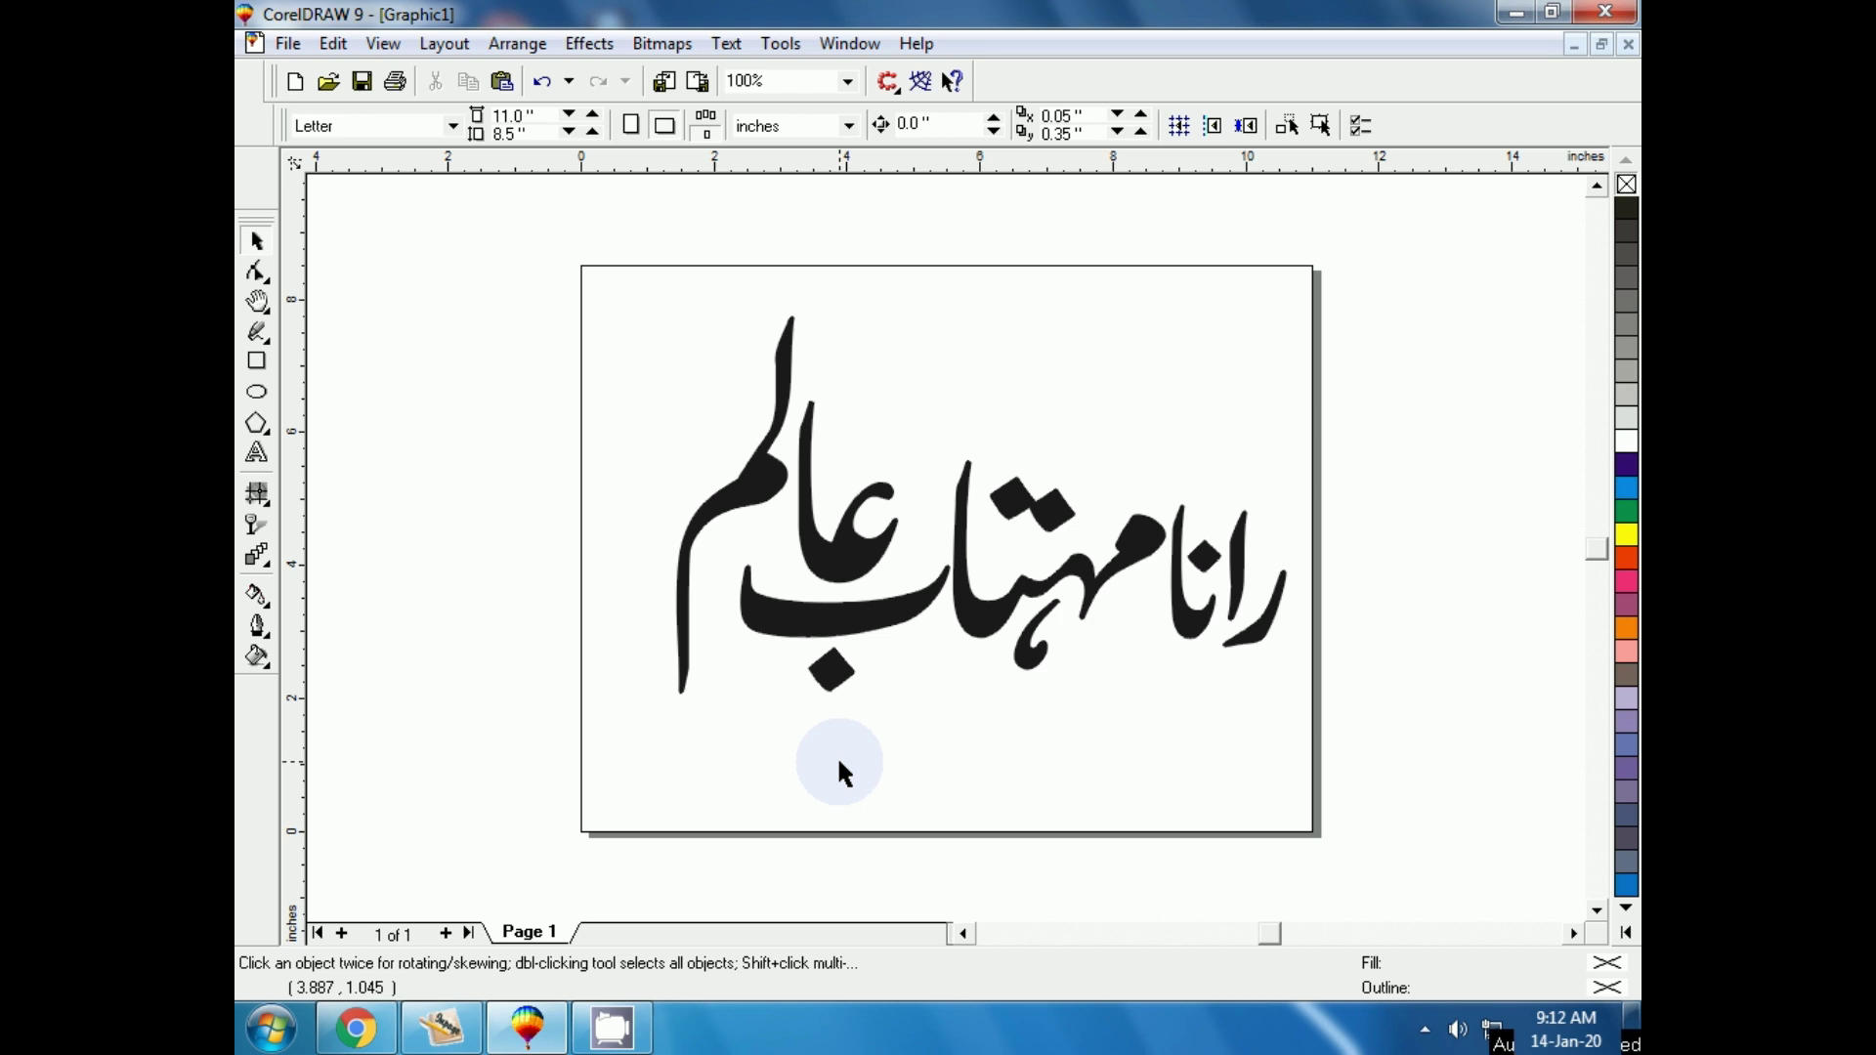
{"action": "left_click", "coordinate": [372, 1026]}
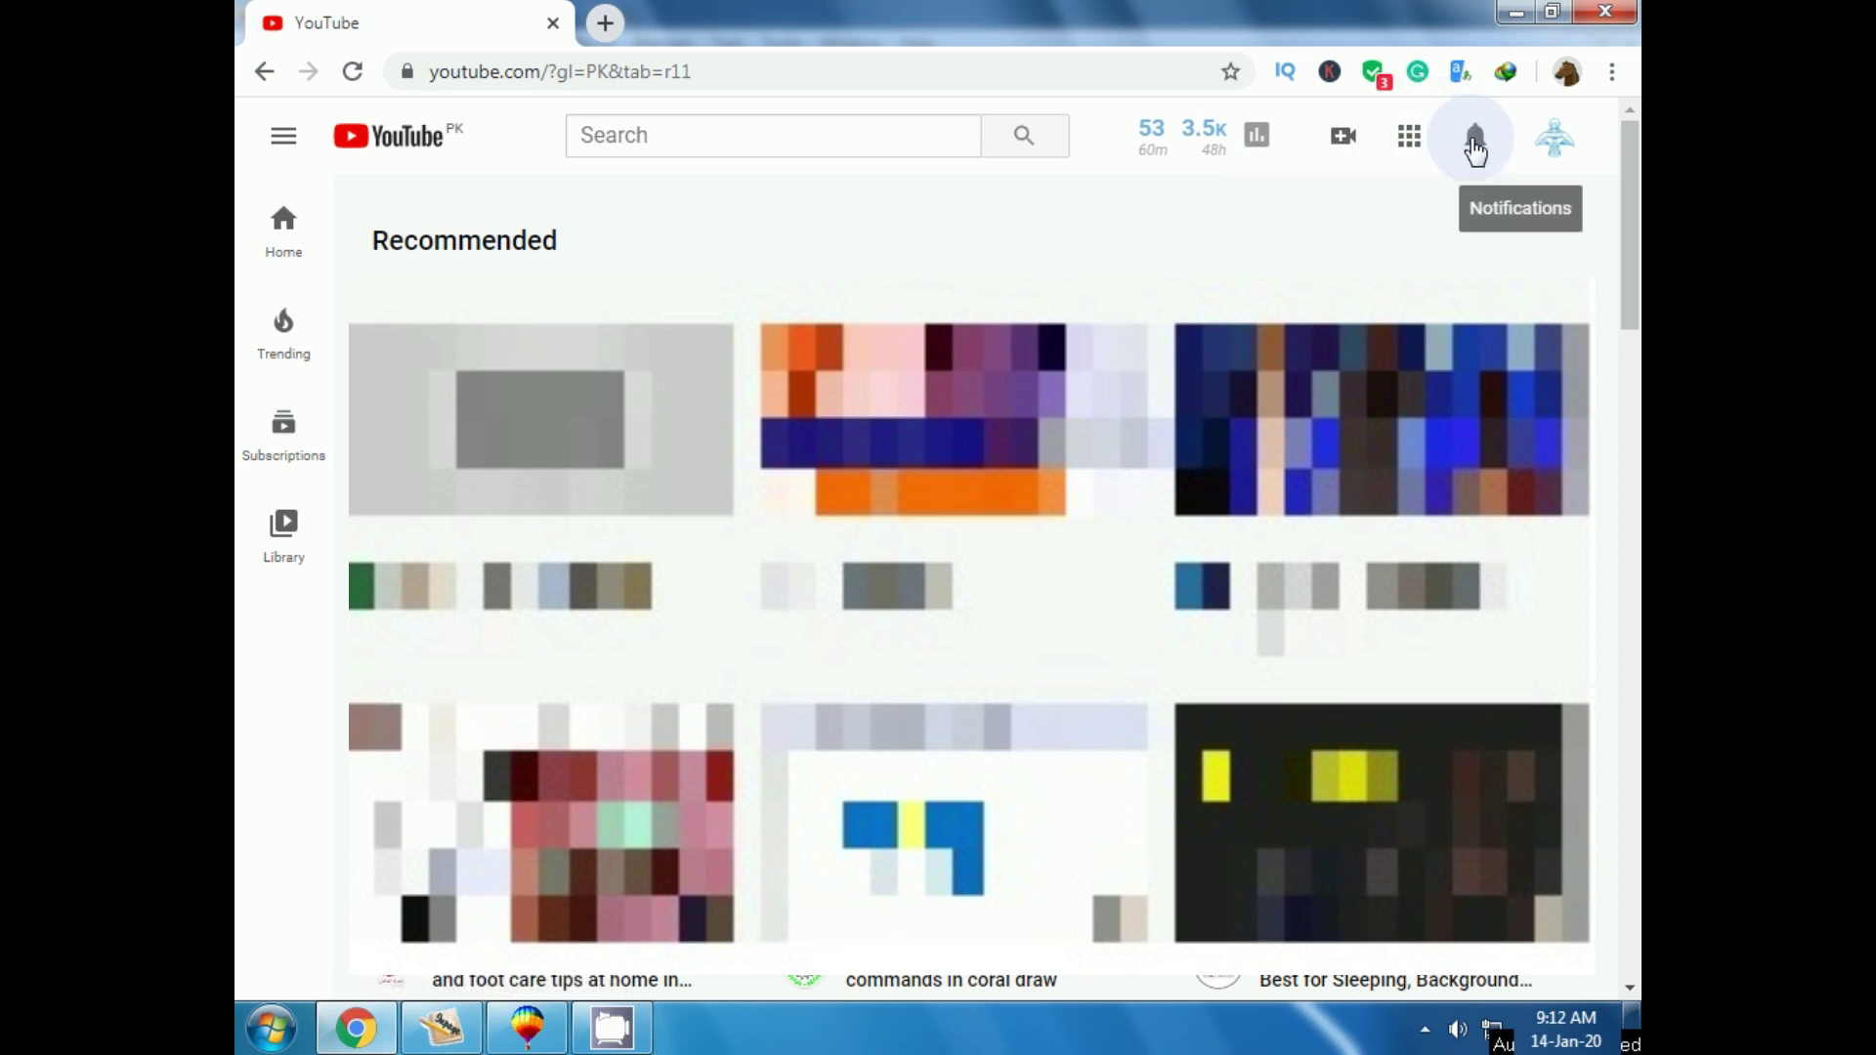
Check the YouTube notifications, then return to the CorelDRAW drawing.
{"action": "left_click", "coordinate": [1476, 134]}
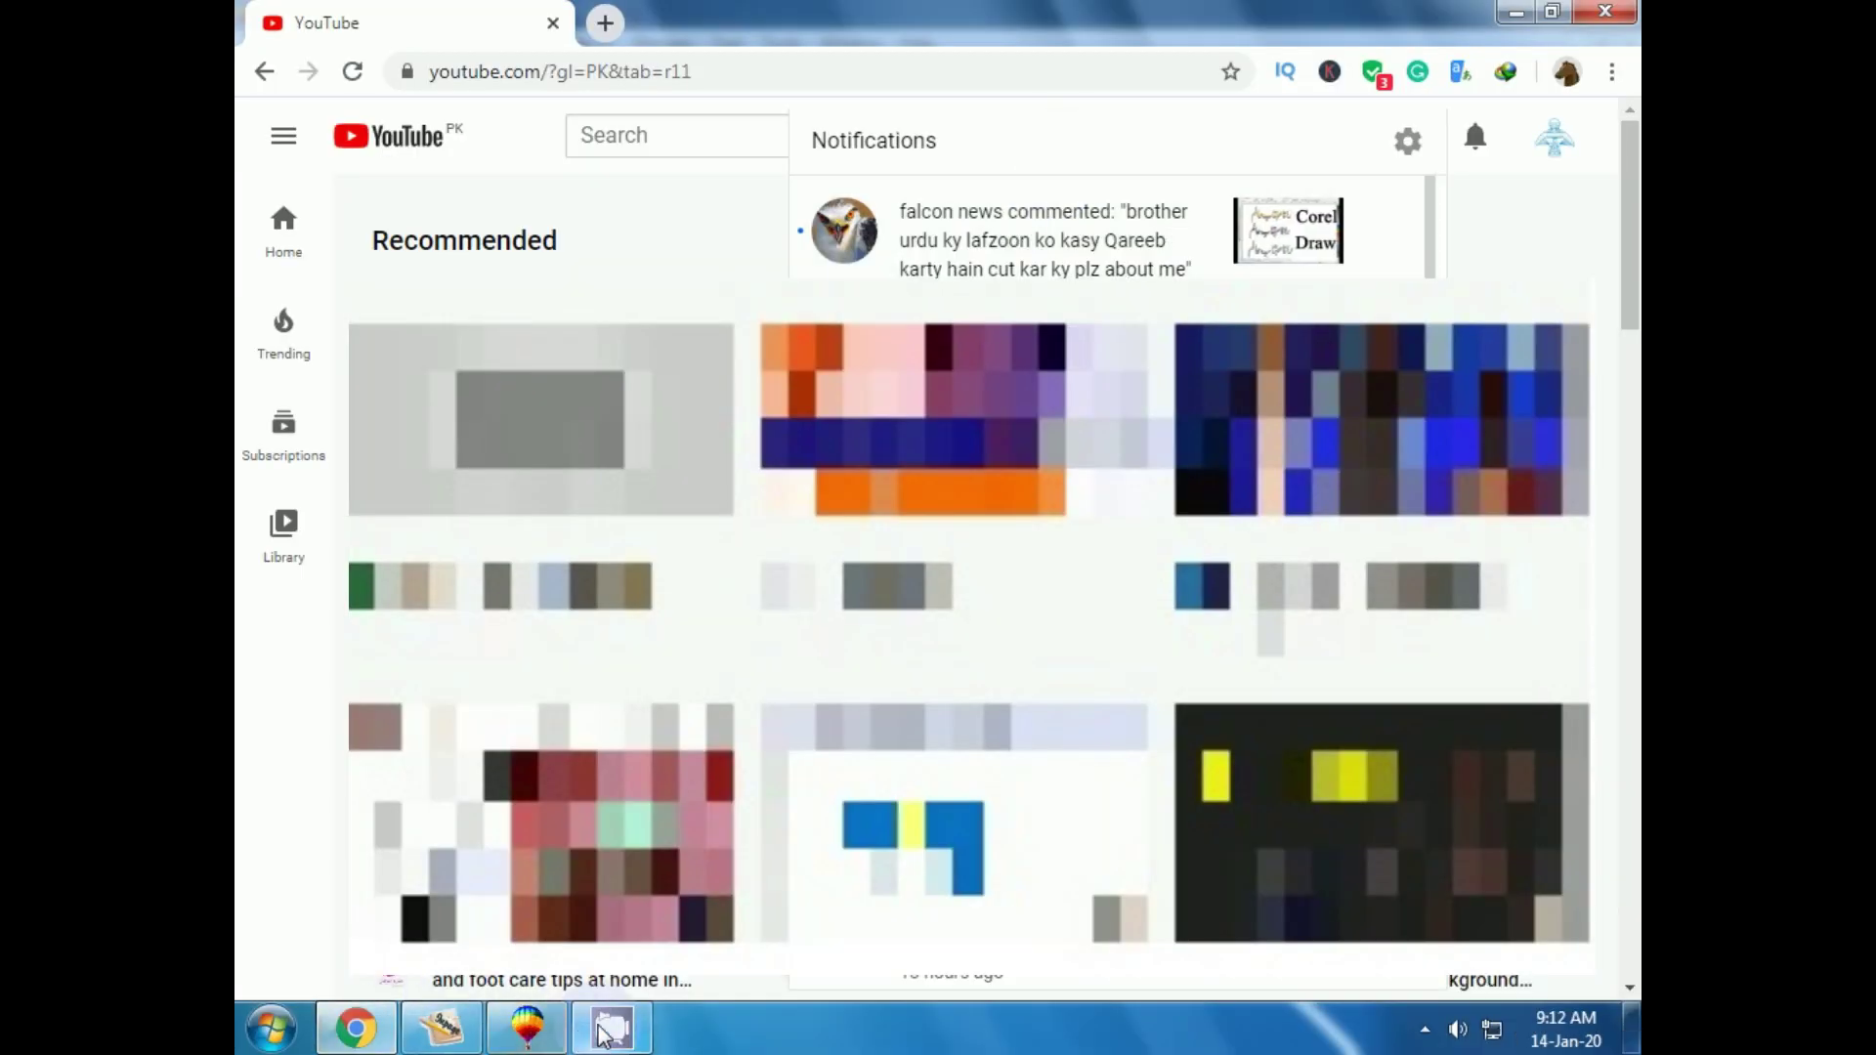
{"action": "mouse_move", "coordinate": [442, 1029]}
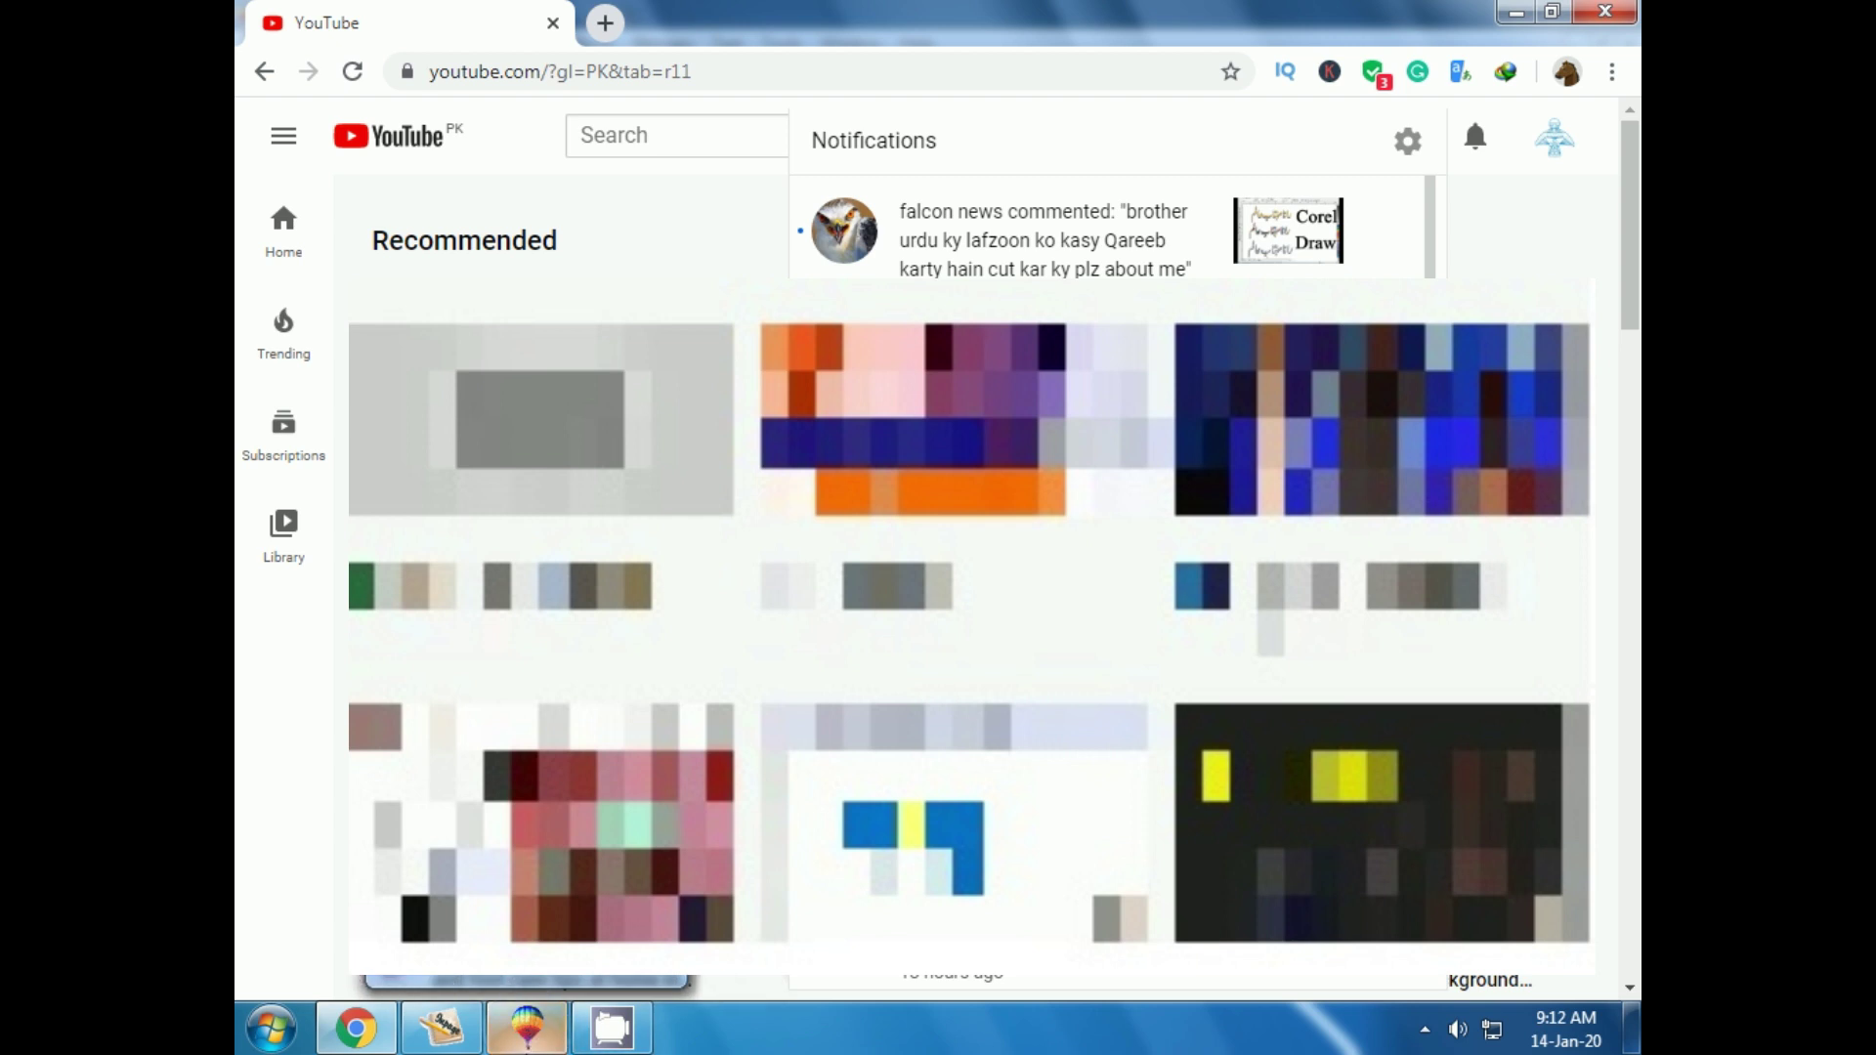
{"action": "left_click", "coordinate": [528, 1028]}
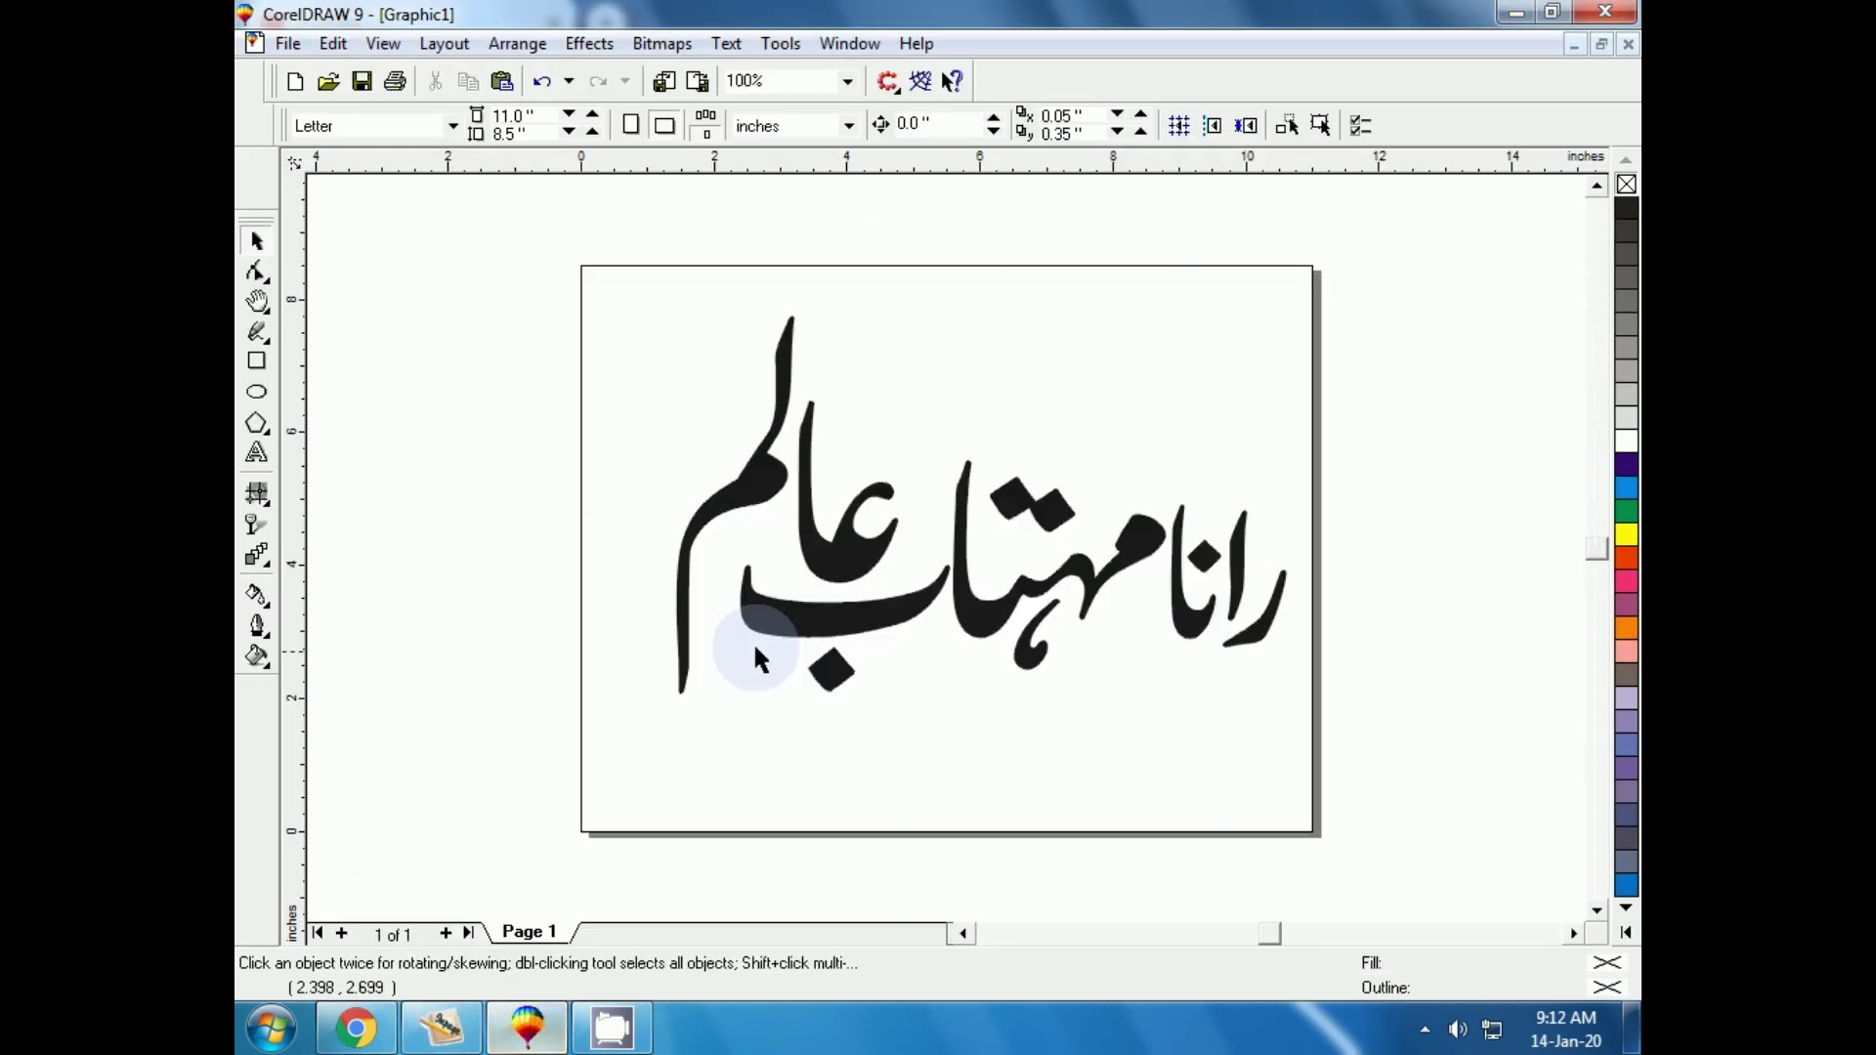
Drag the tall ل stroke of عالم rightward toward the ب, leaving nothing selected.
{"action": "left_click", "coordinate": [758, 650]}
{"action": "left_click", "coordinate": [753, 503]}
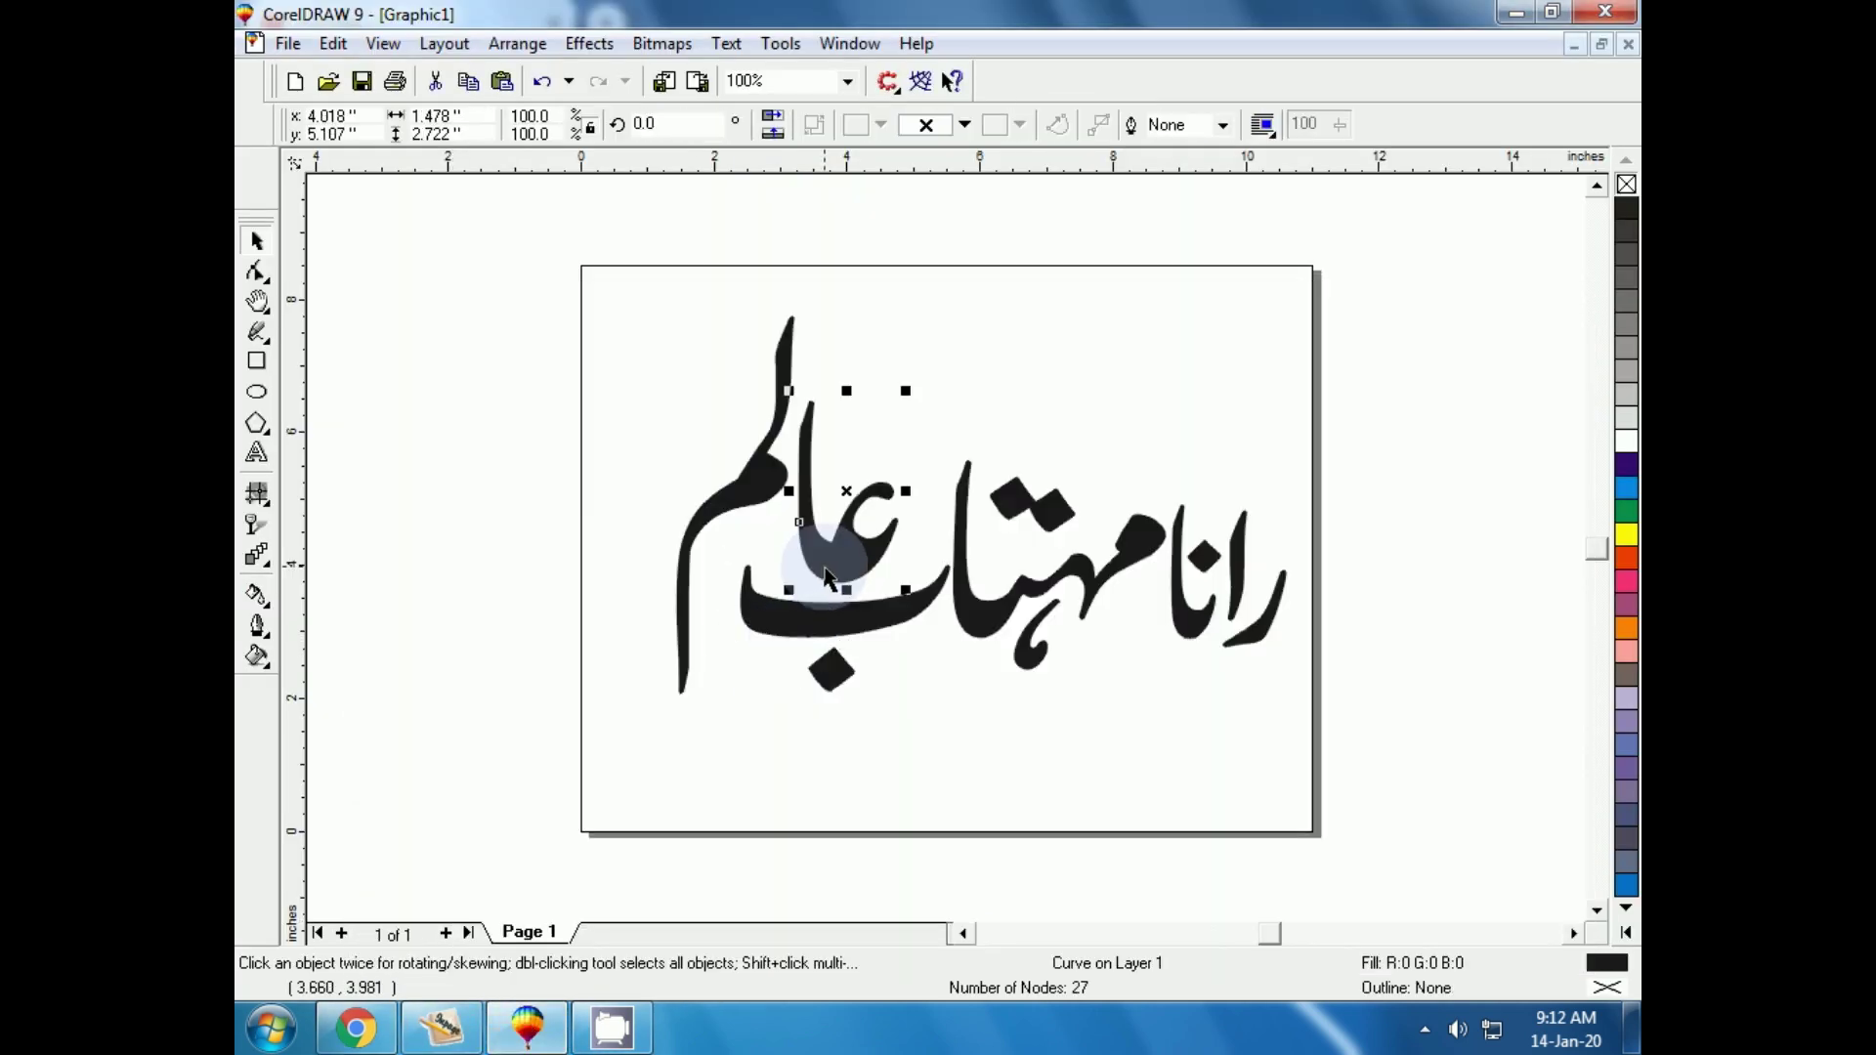
{"action": "left_click", "coordinate": [751, 496]}
{"action": "left_click", "coordinate": [420, 327]}
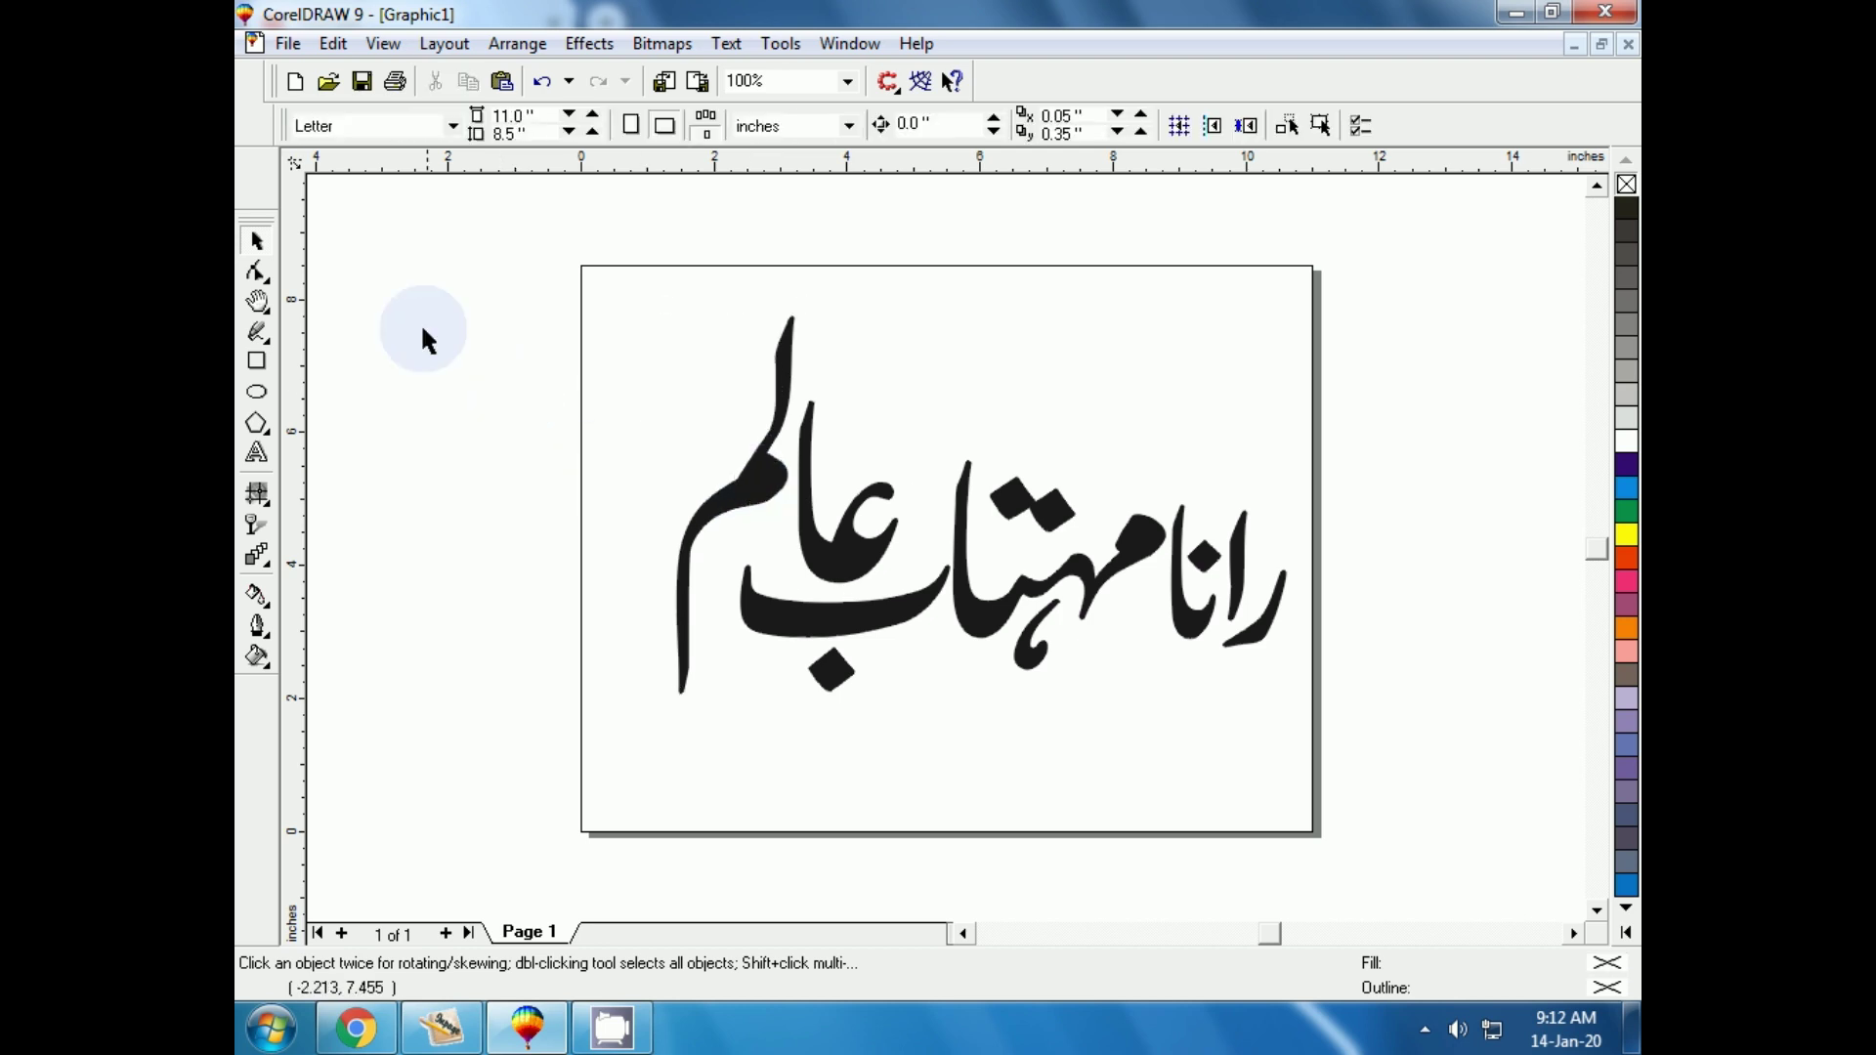
{"action": "mouse_move", "coordinate": [746, 530]}
{"action": "left_mouse_down"}
{"action": "mouse_move", "coordinate": [759, 512]}
{"action": "mouse_move", "coordinate": [811, 521]}
{"action": "left_mouse_up"}
{"action": "left_click", "coordinate": [614, 574]}
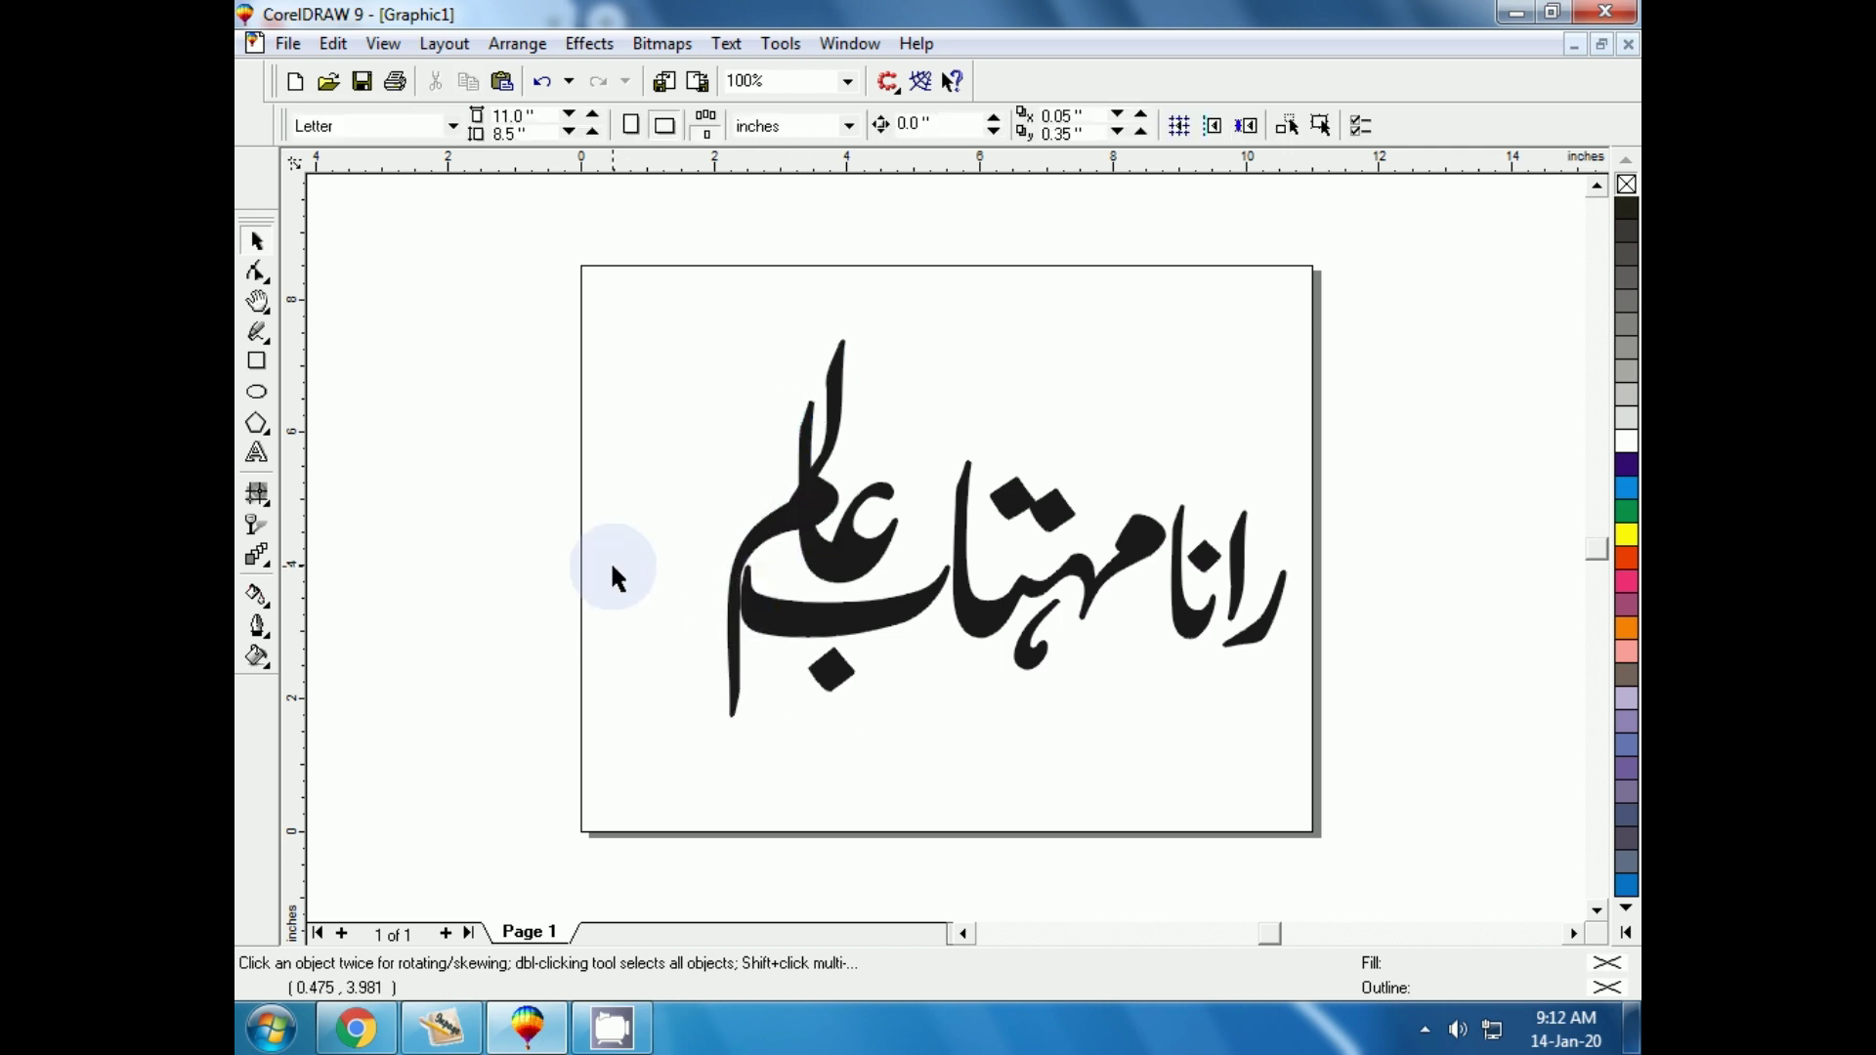
{"action": "left_click_drag", "start_coordinate": [825, 645], "coordinate": [843, 633]}
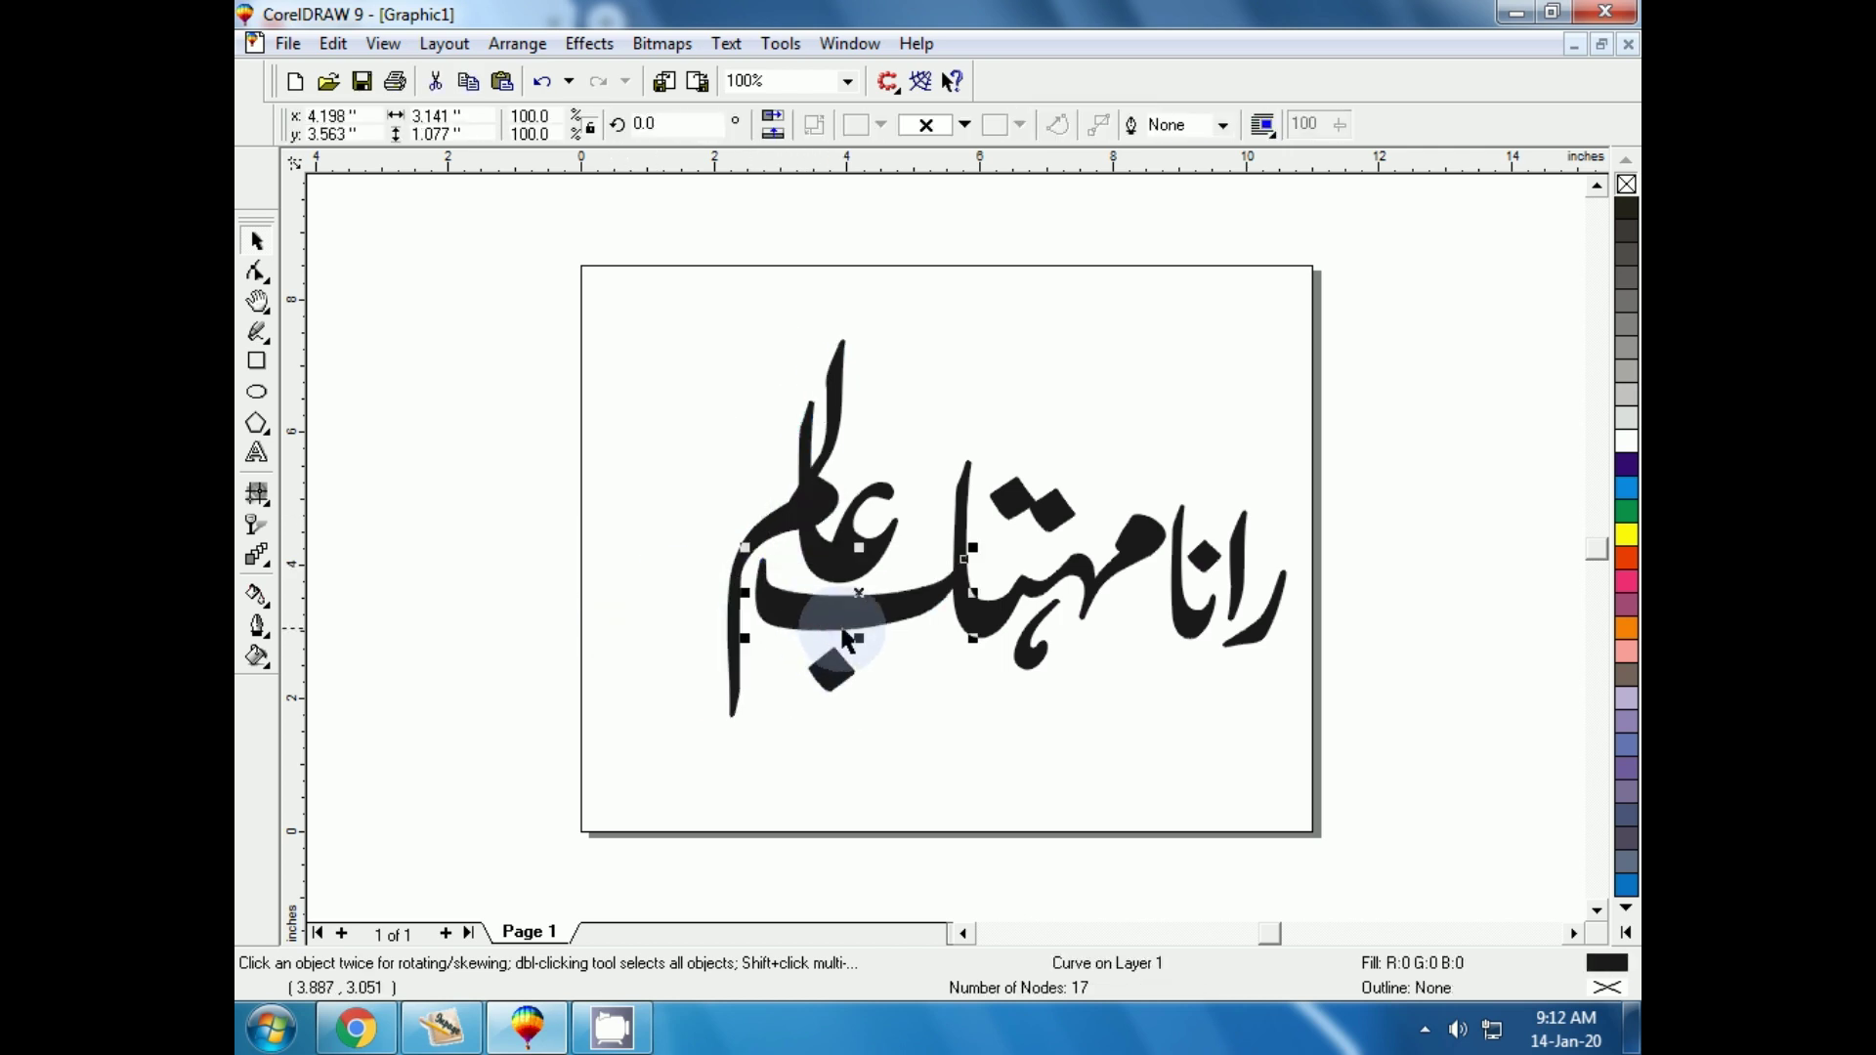
{"action": "left_click", "coordinate": [989, 606]}
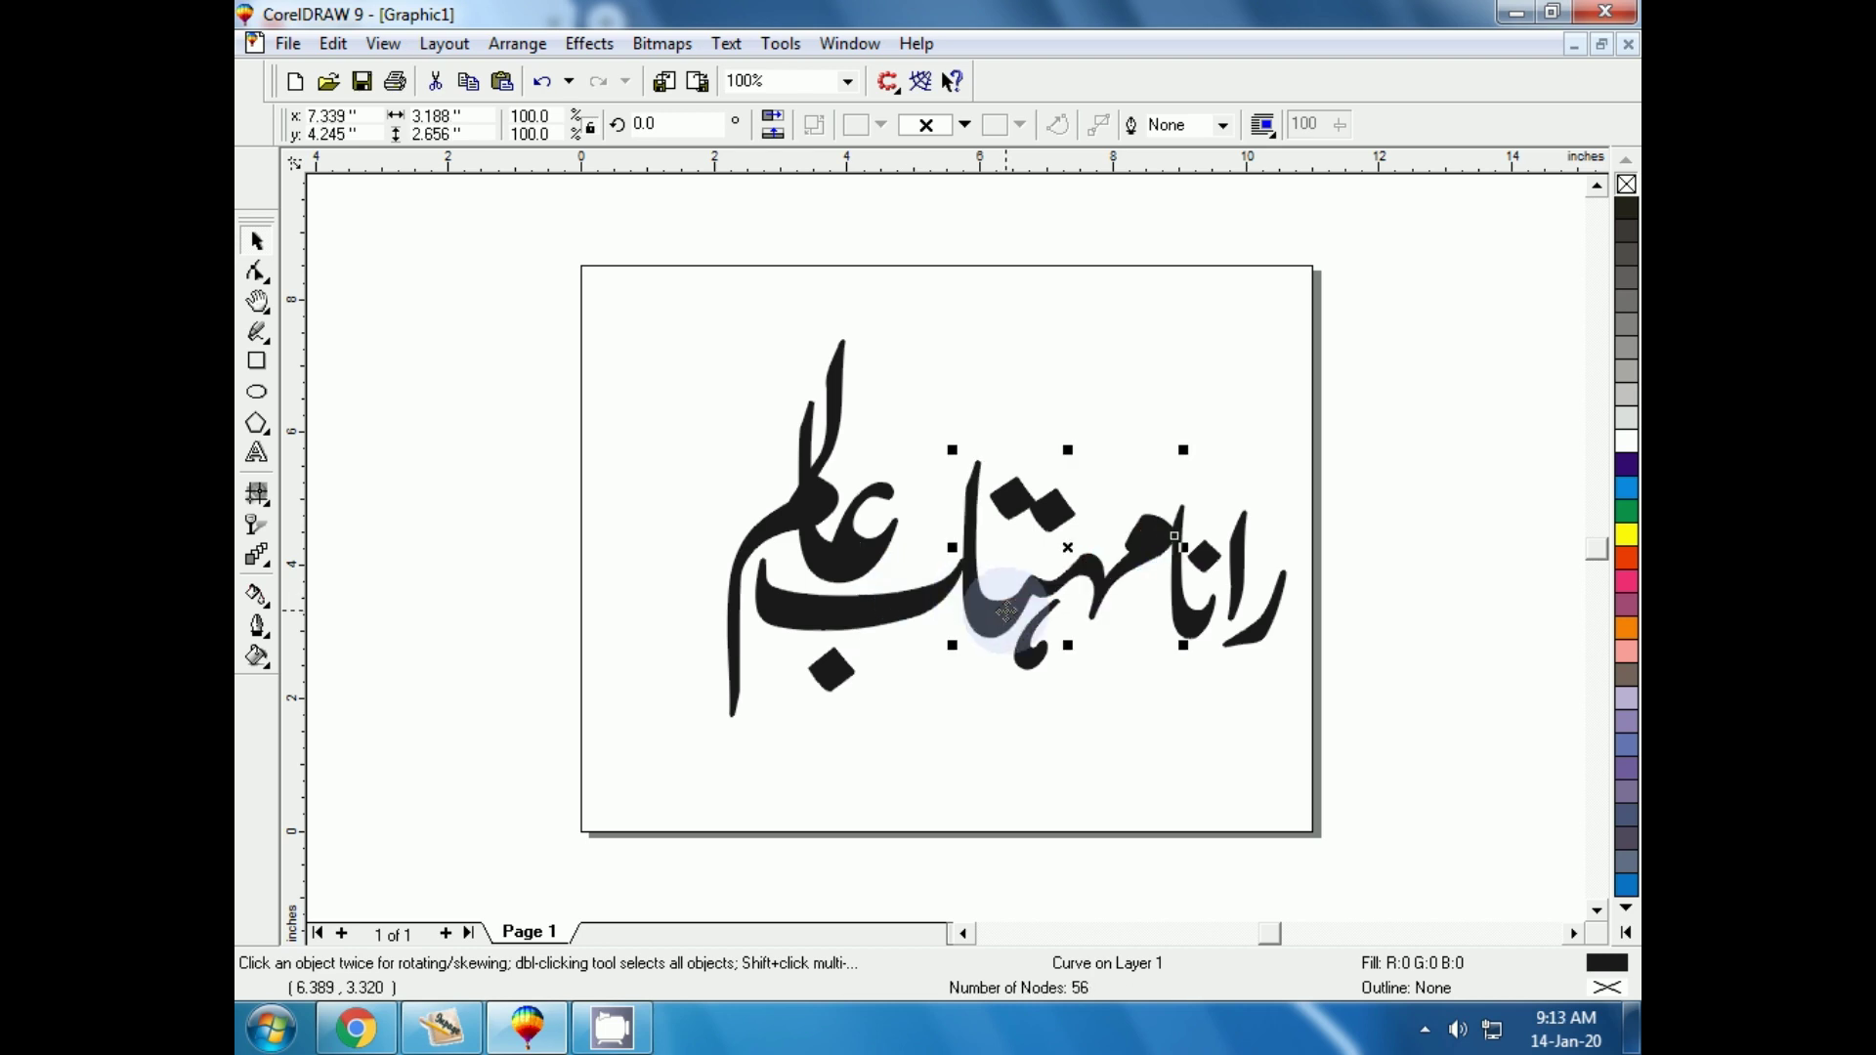
{"action": "left_click", "coordinate": [938, 743]}
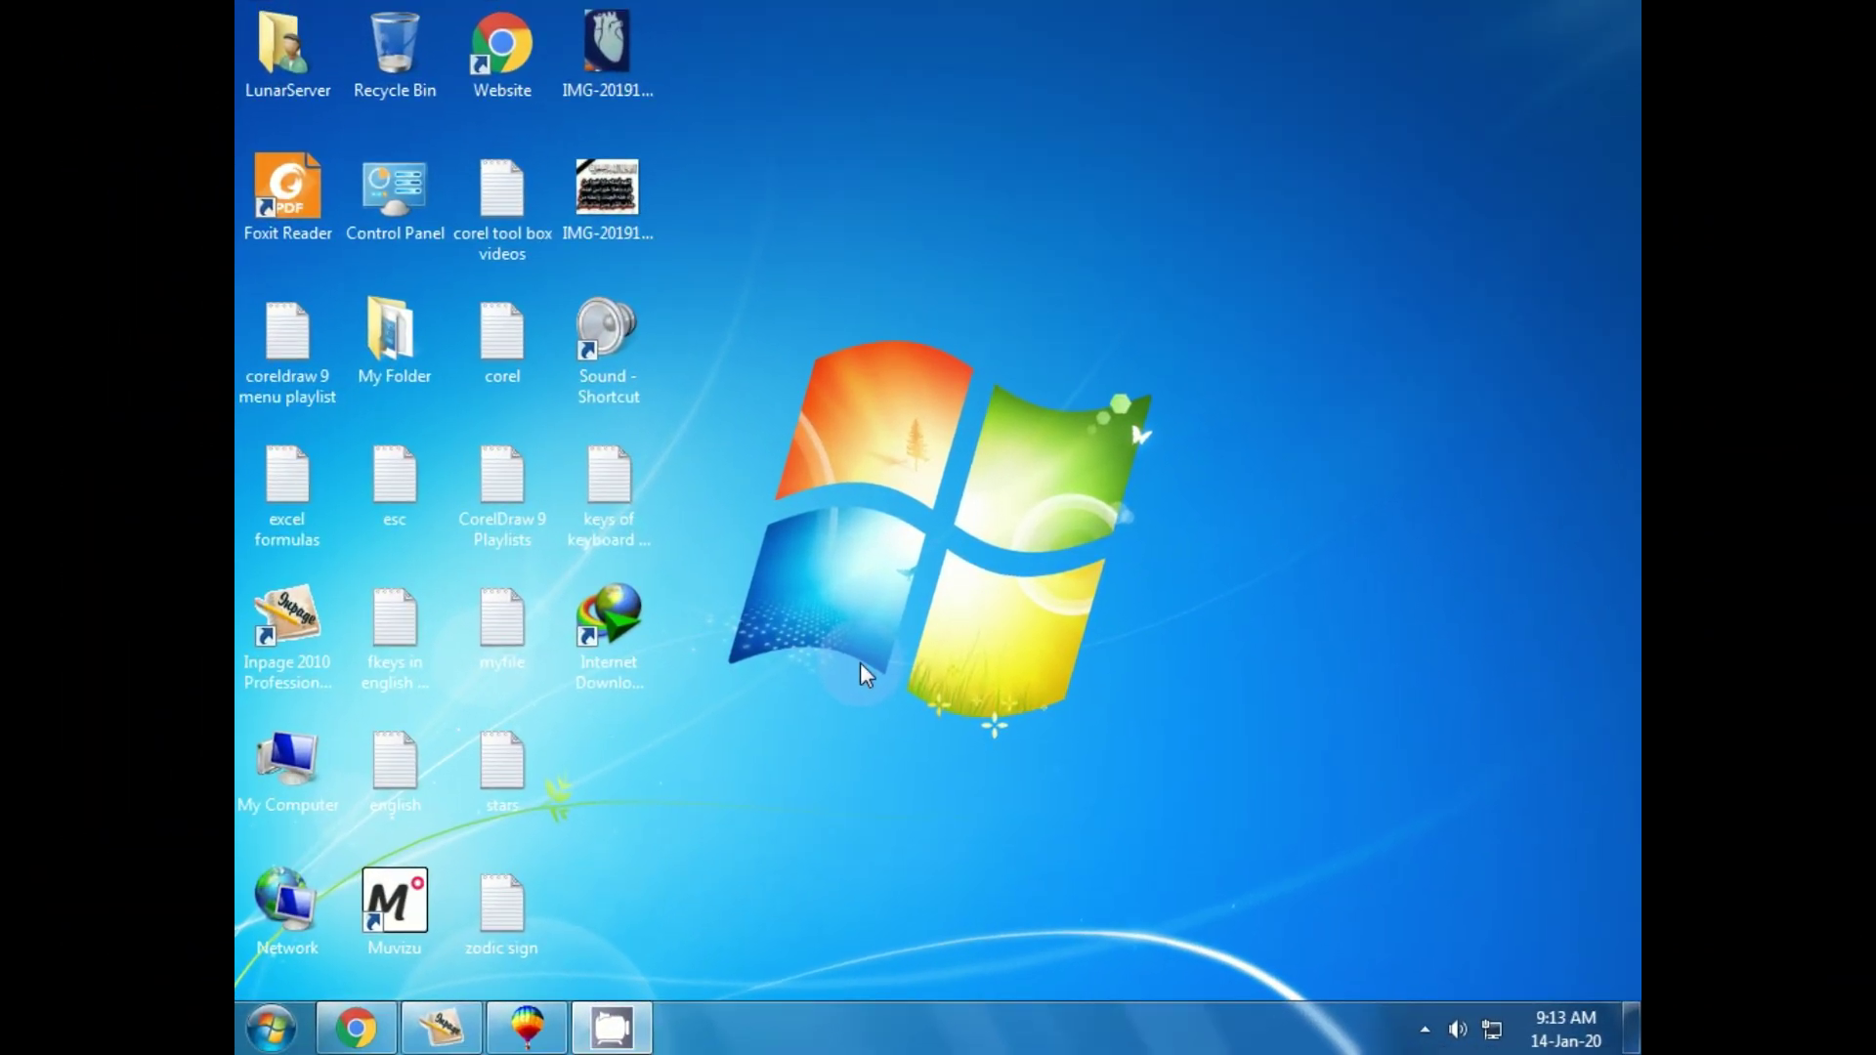
Restore the InPage window showing the blank Untitled-1 document.
{"action": "left_click", "coordinate": [441, 1026]}
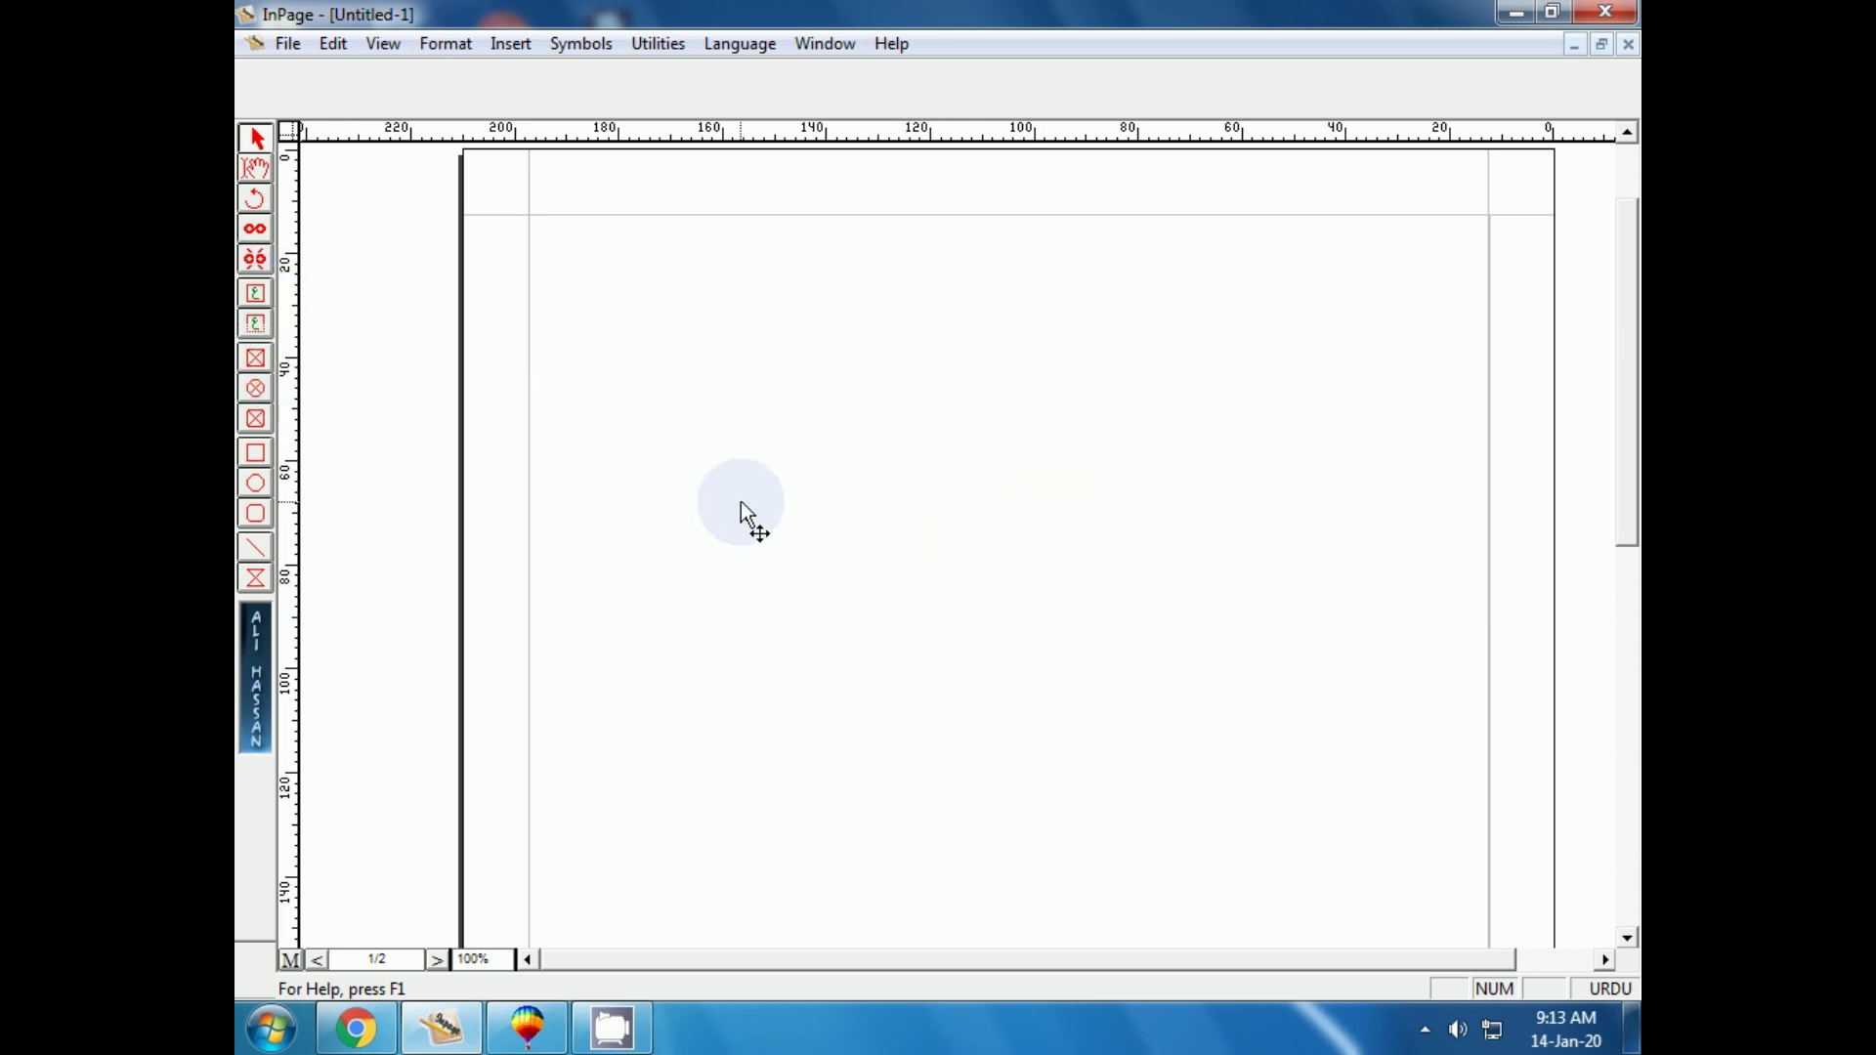
{"action": "left_click", "coordinate": [1088, 573]}
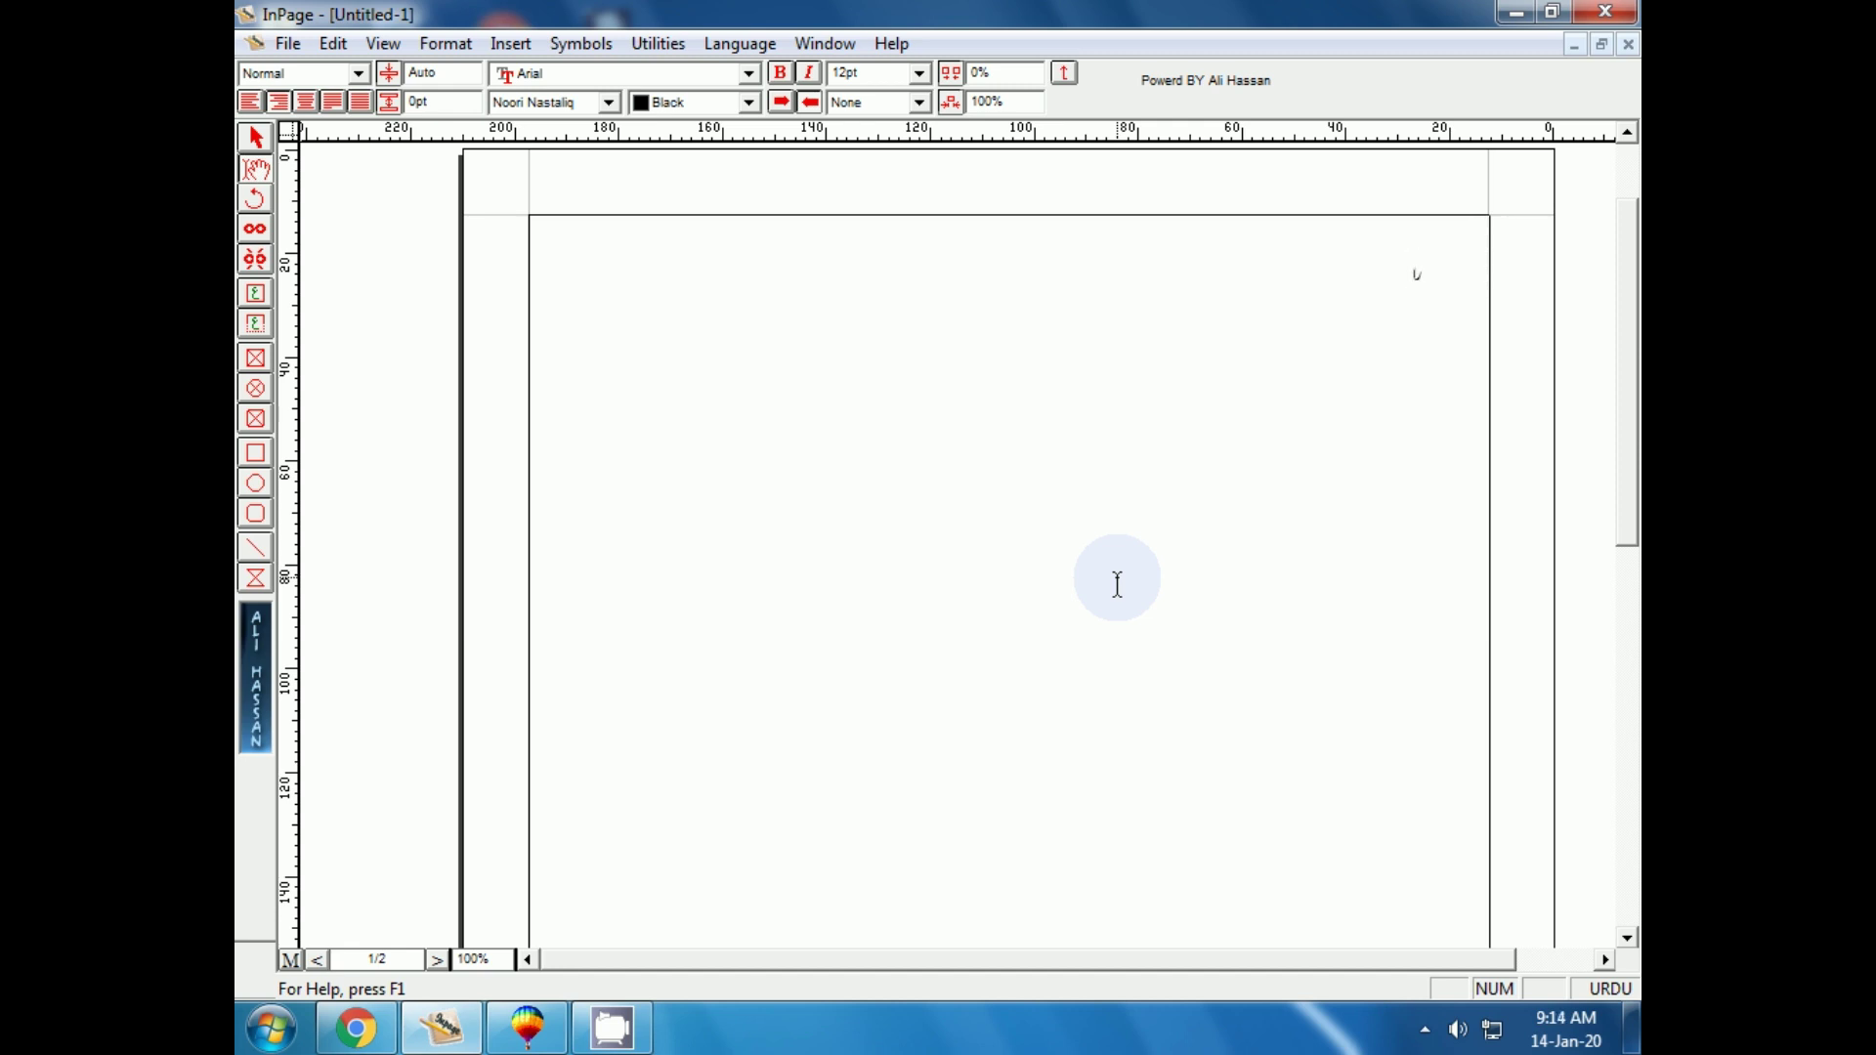
{"action": "key", "text": "ctrl+2"}
{"action": "type", "text": "ان"}
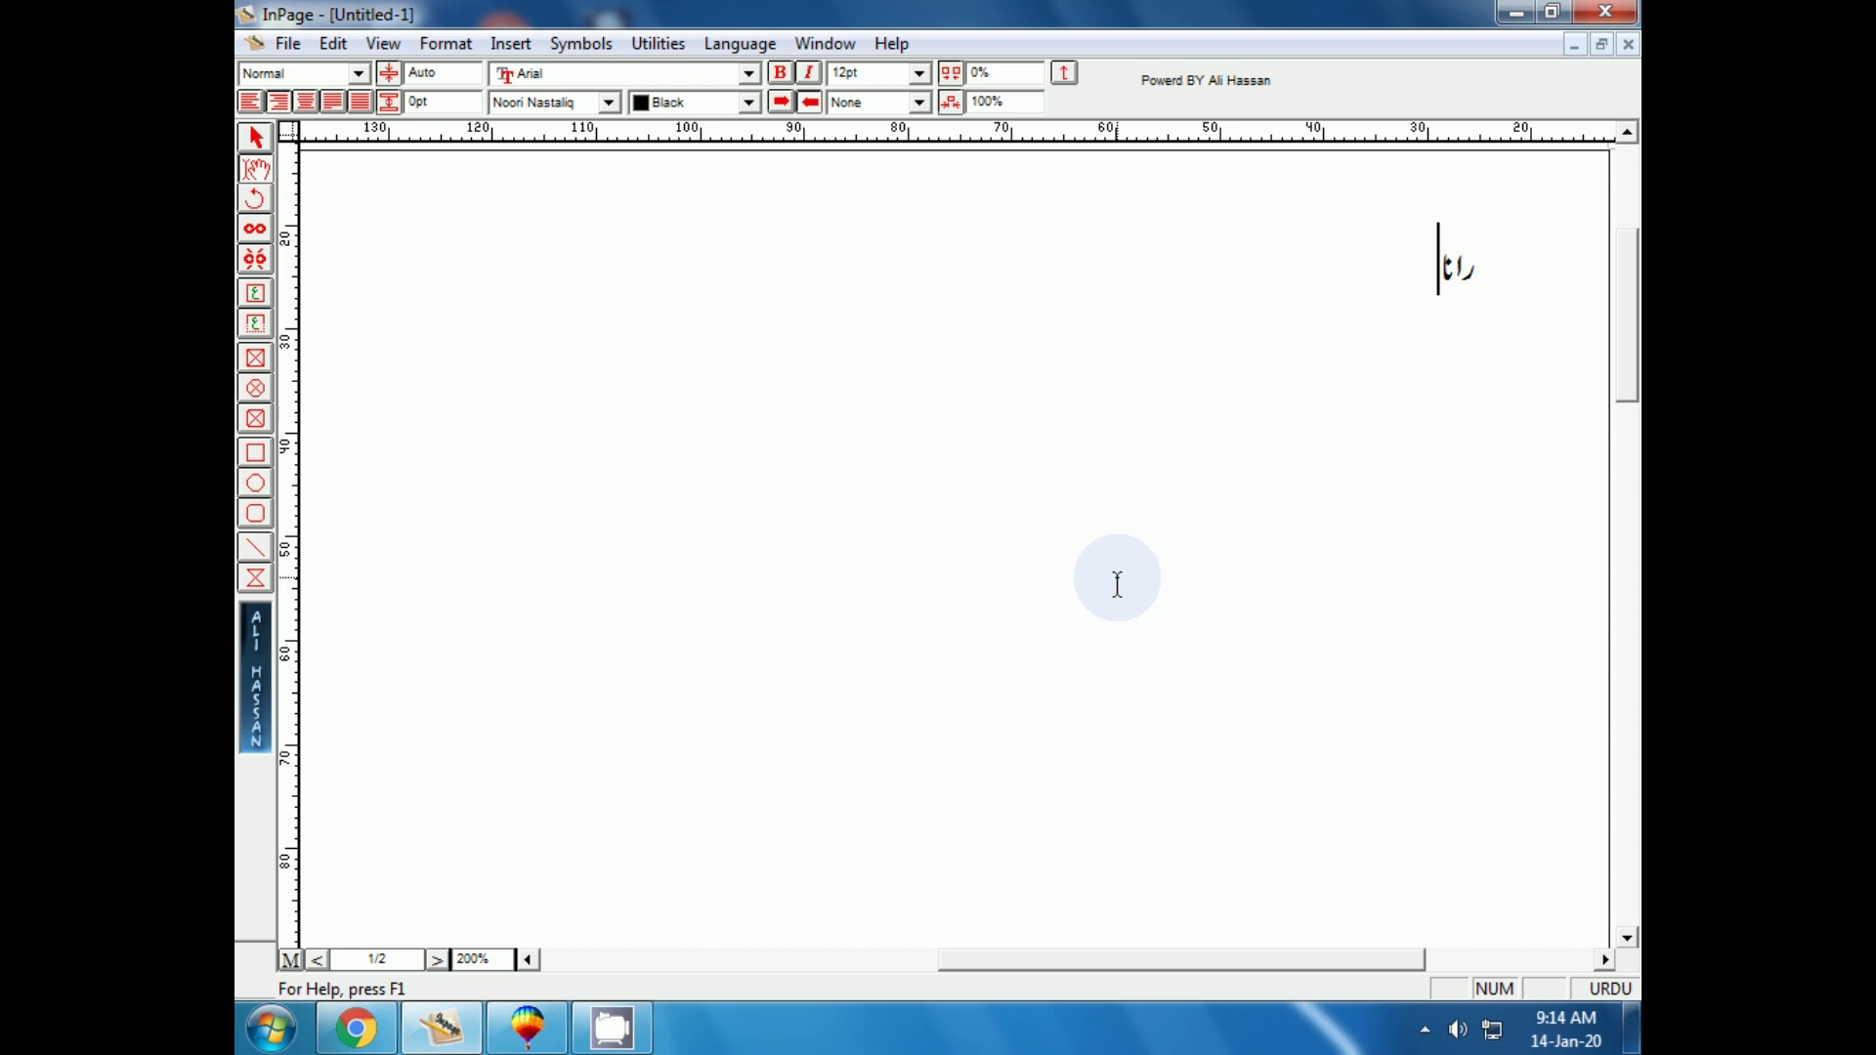
{"action": "type", "text": "امہتاب"}
{"action": "type", "text": " عالم"}
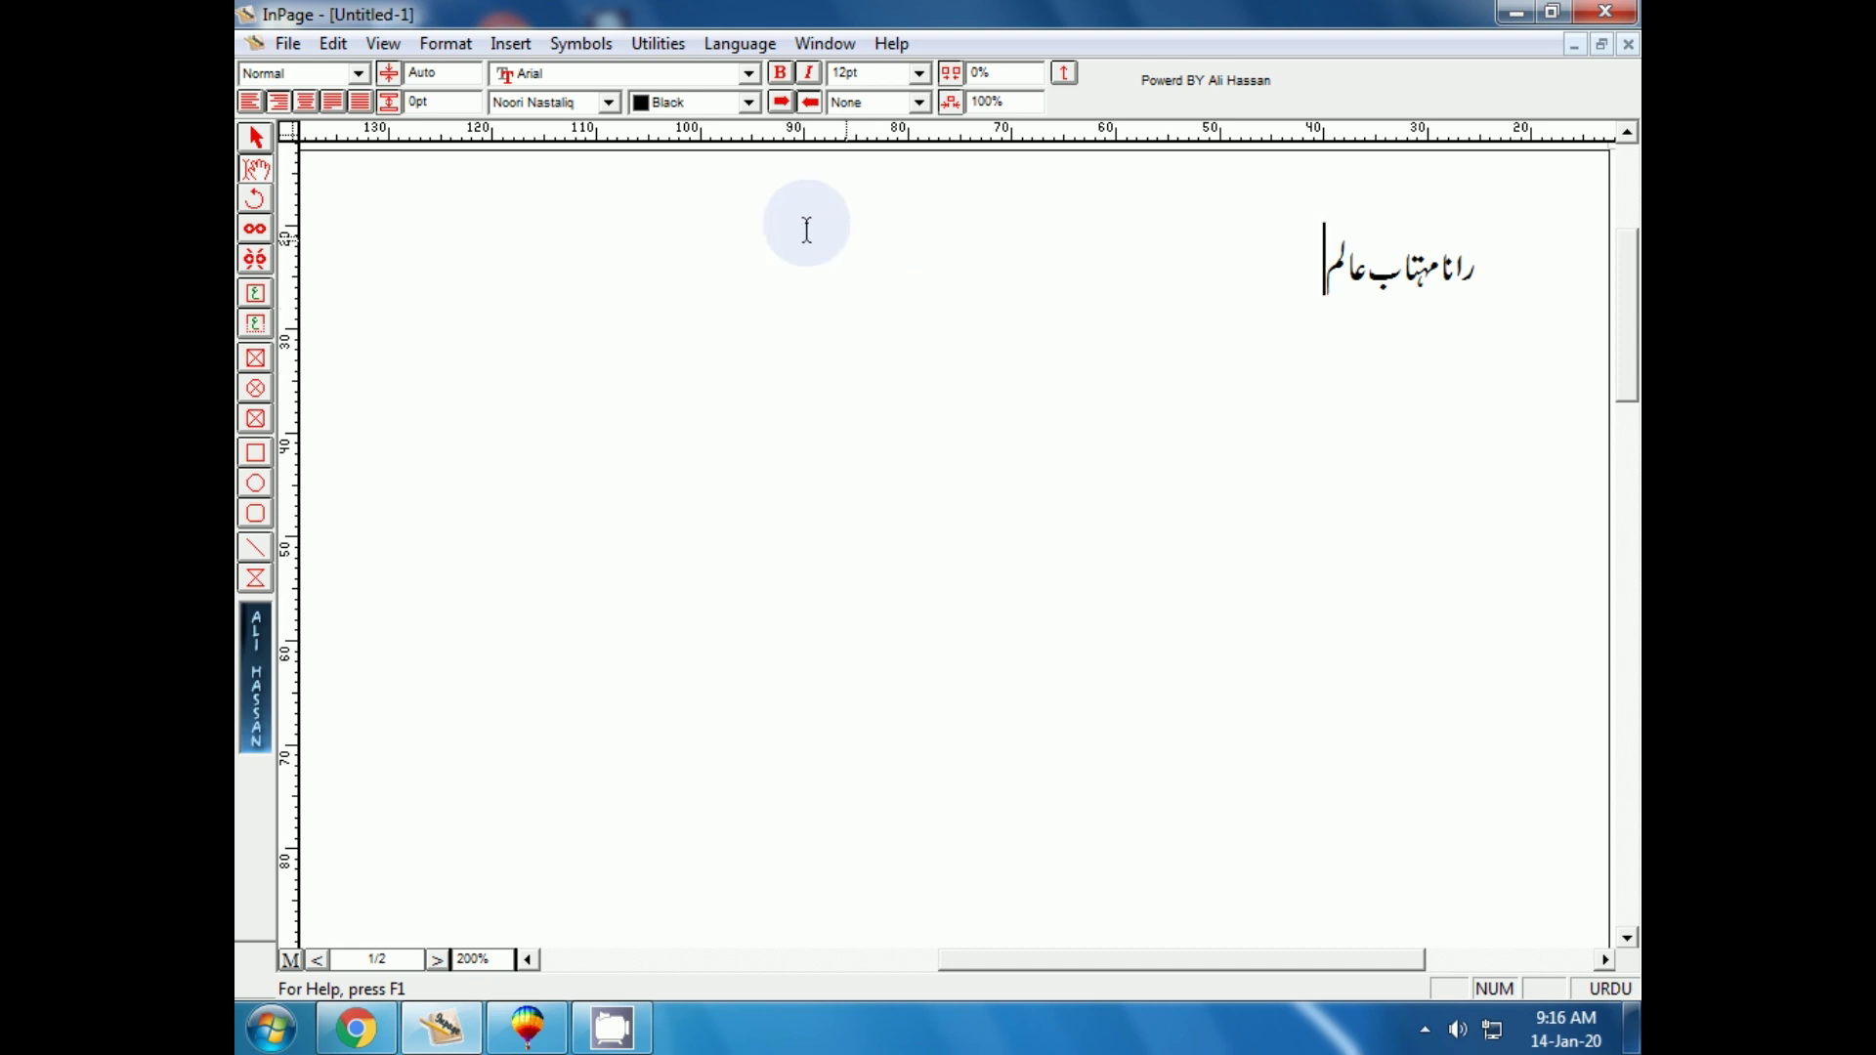
Select the text frame holding the name and copy it.
{"action": "left_click", "coordinate": [255, 139]}
{"action": "left_click", "coordinate": [984, 580]}
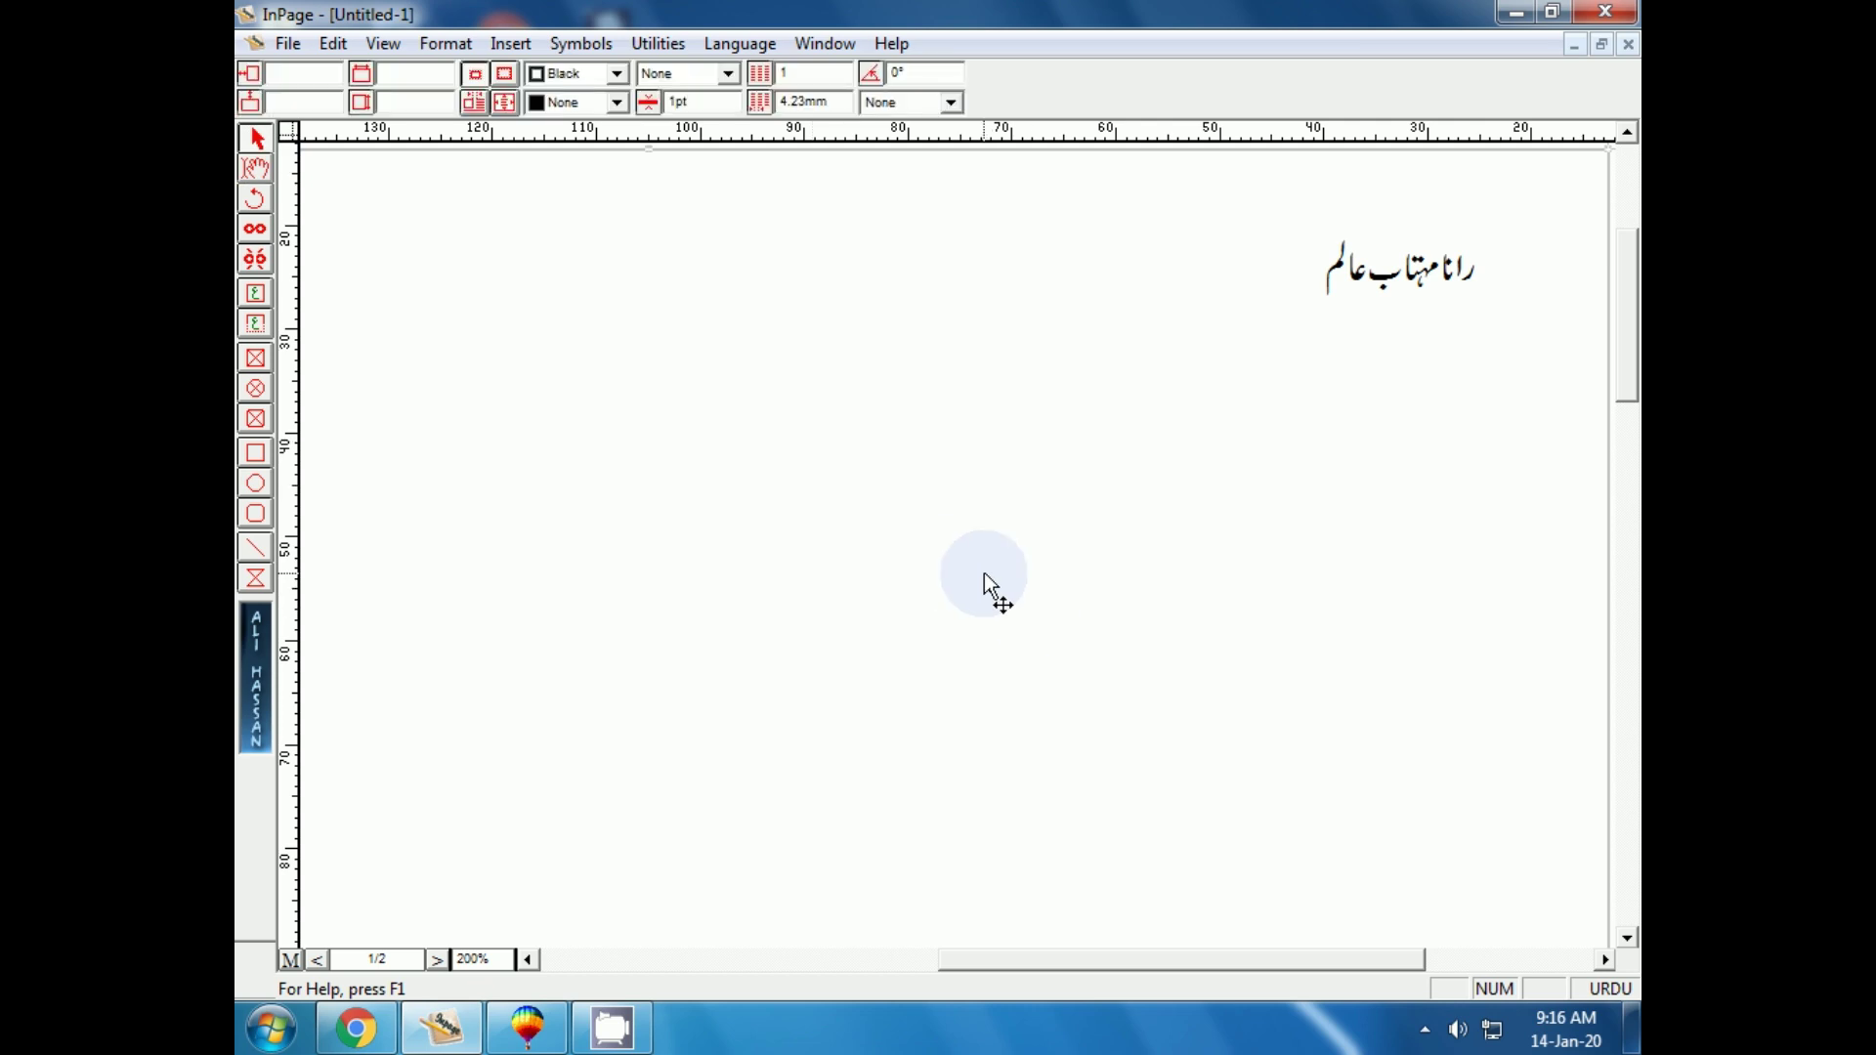
{"action": "right_click", "coordinate": [984, 573]}
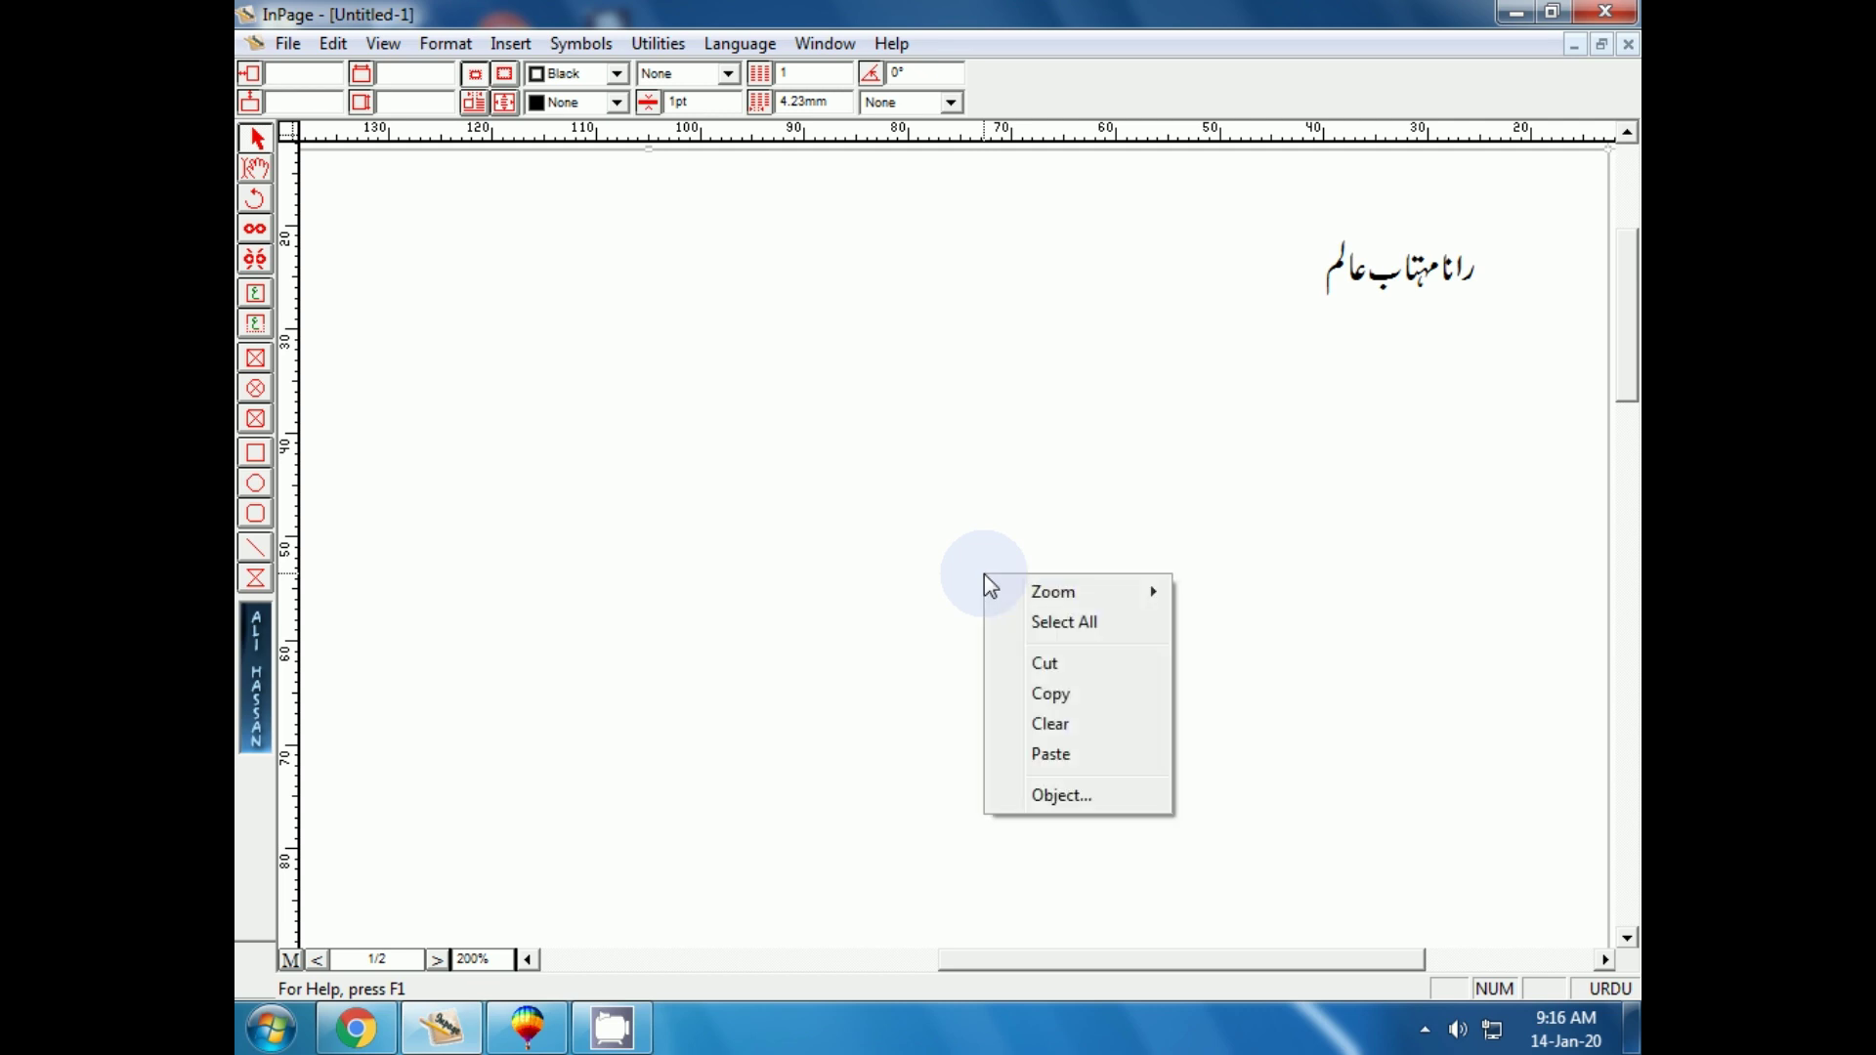
{"action": "left_click", "coordinate": [1053, 694]}
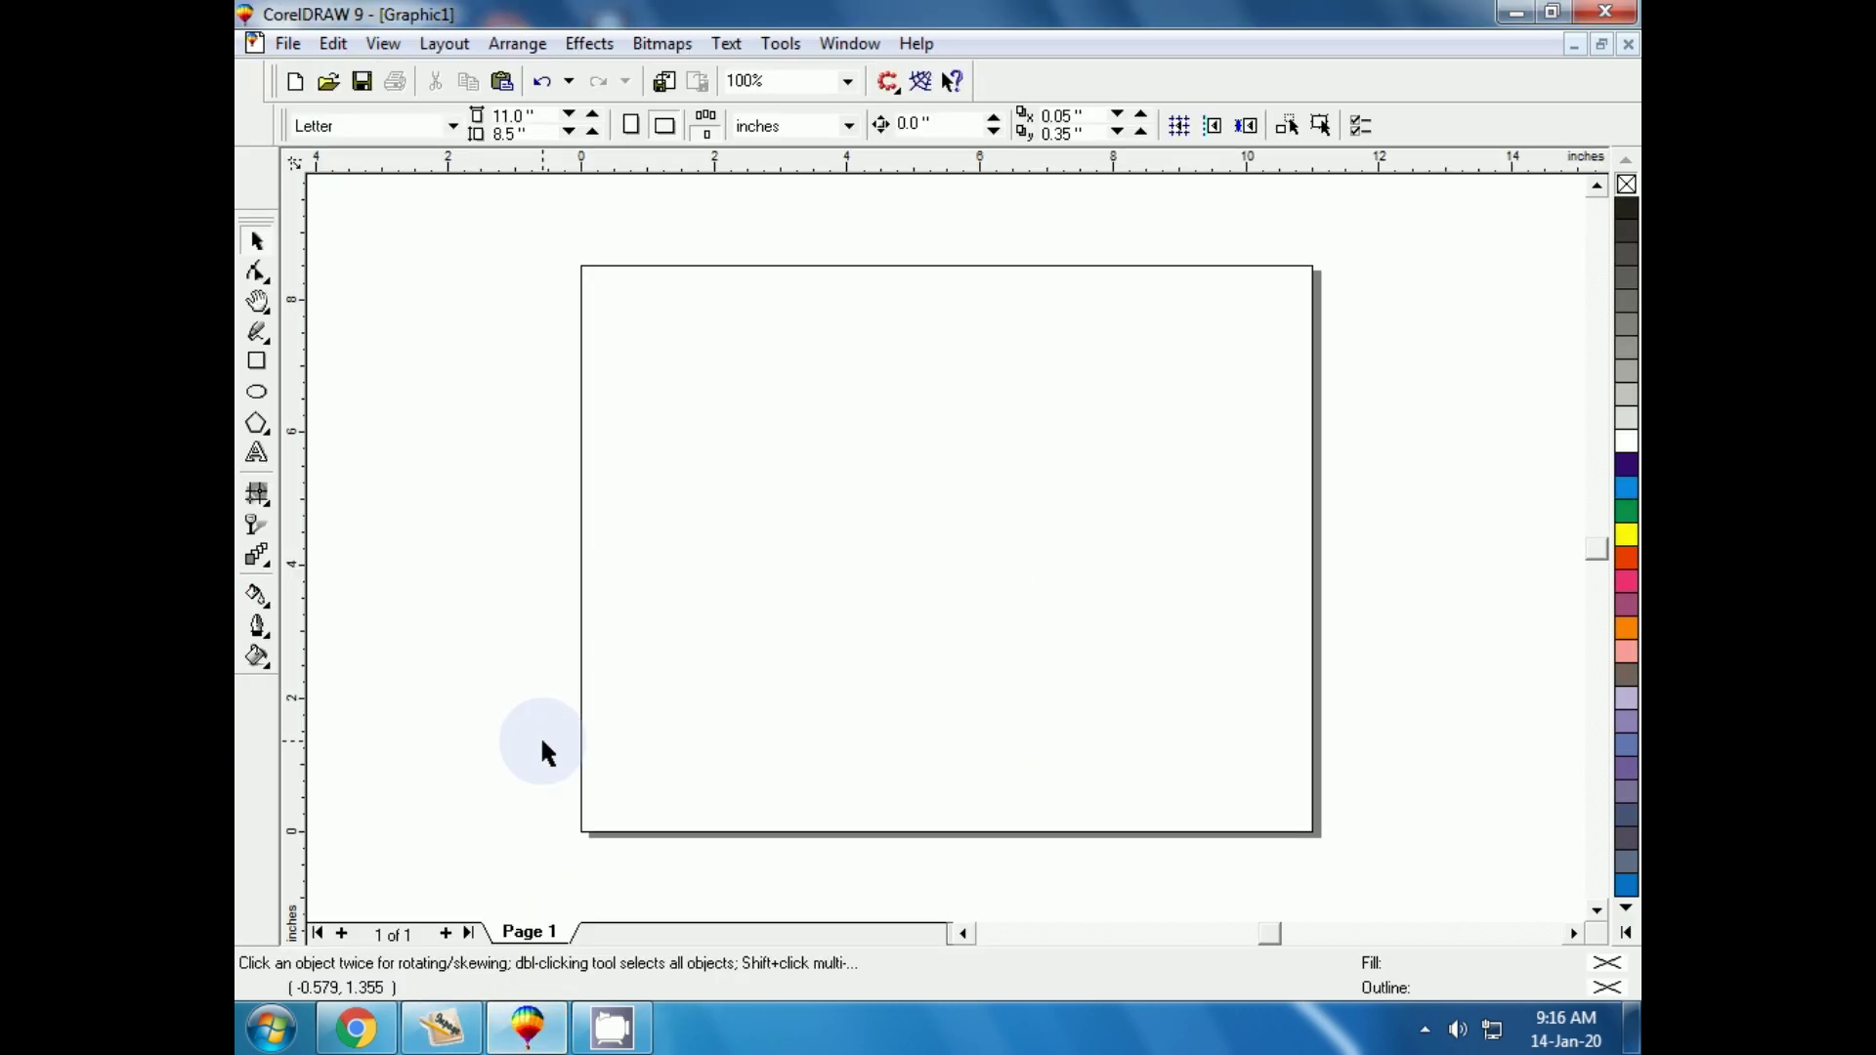
Paste the Urdu name onto the Graphic1 page and shift it slightly right and up.
{"action": "right_click", "coordinate": [781, 522]}
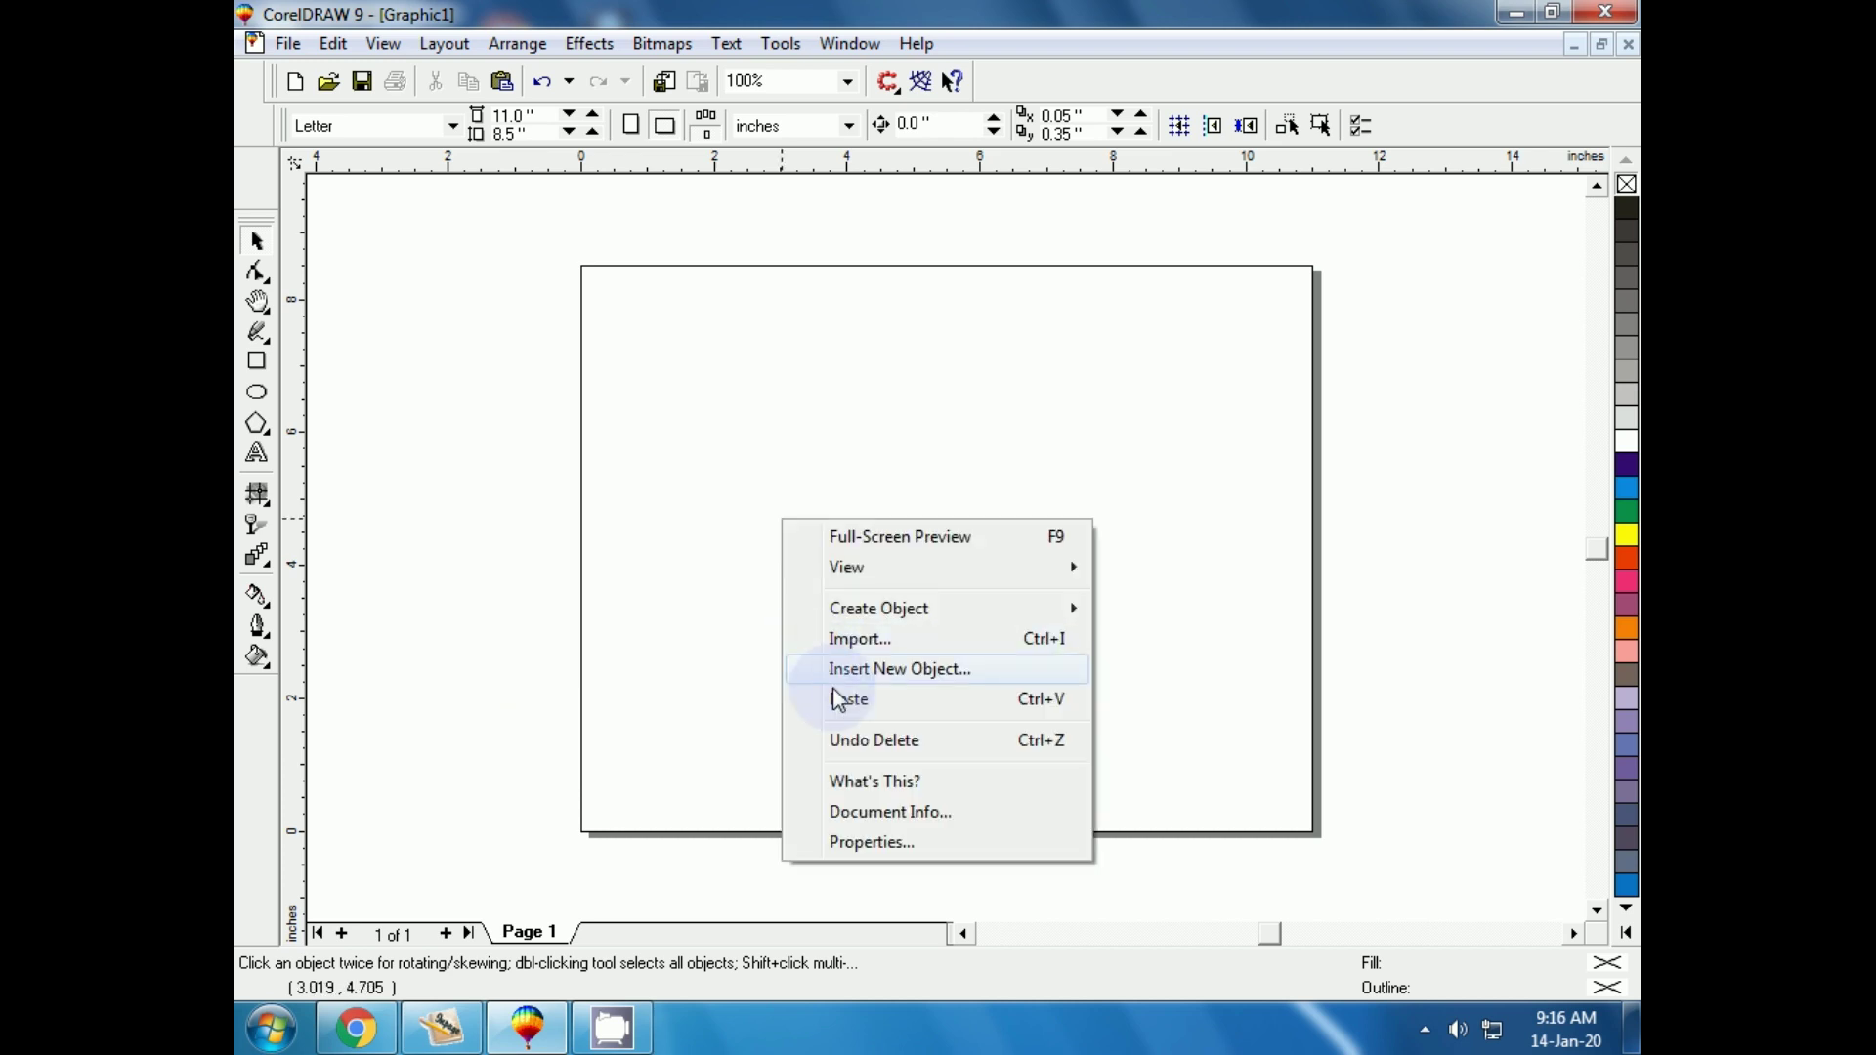
{"action": "left_click", "coordinate": [885, 702]}
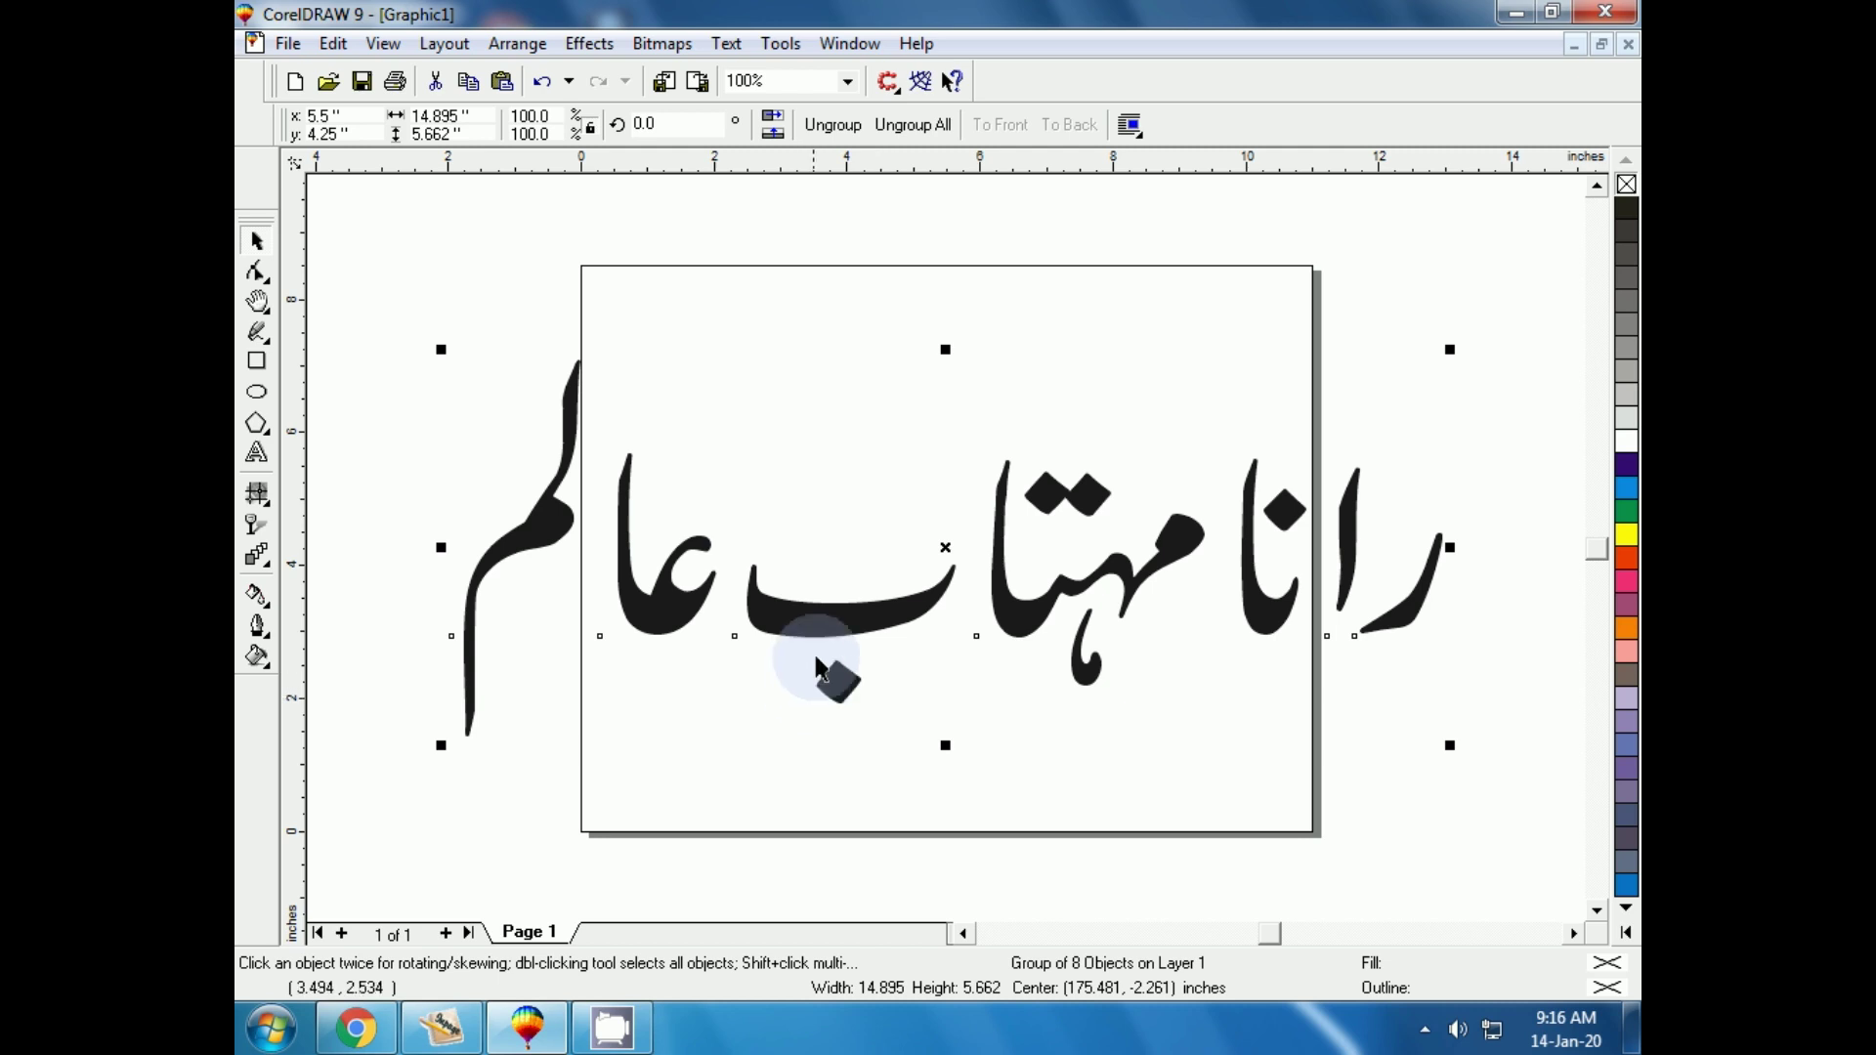
{"action": "left_click_drag", "start_coordinate": [828, 638], "coordinate": [848, 627]}
{"action": "left_click", "coordinate": [761, 680]}
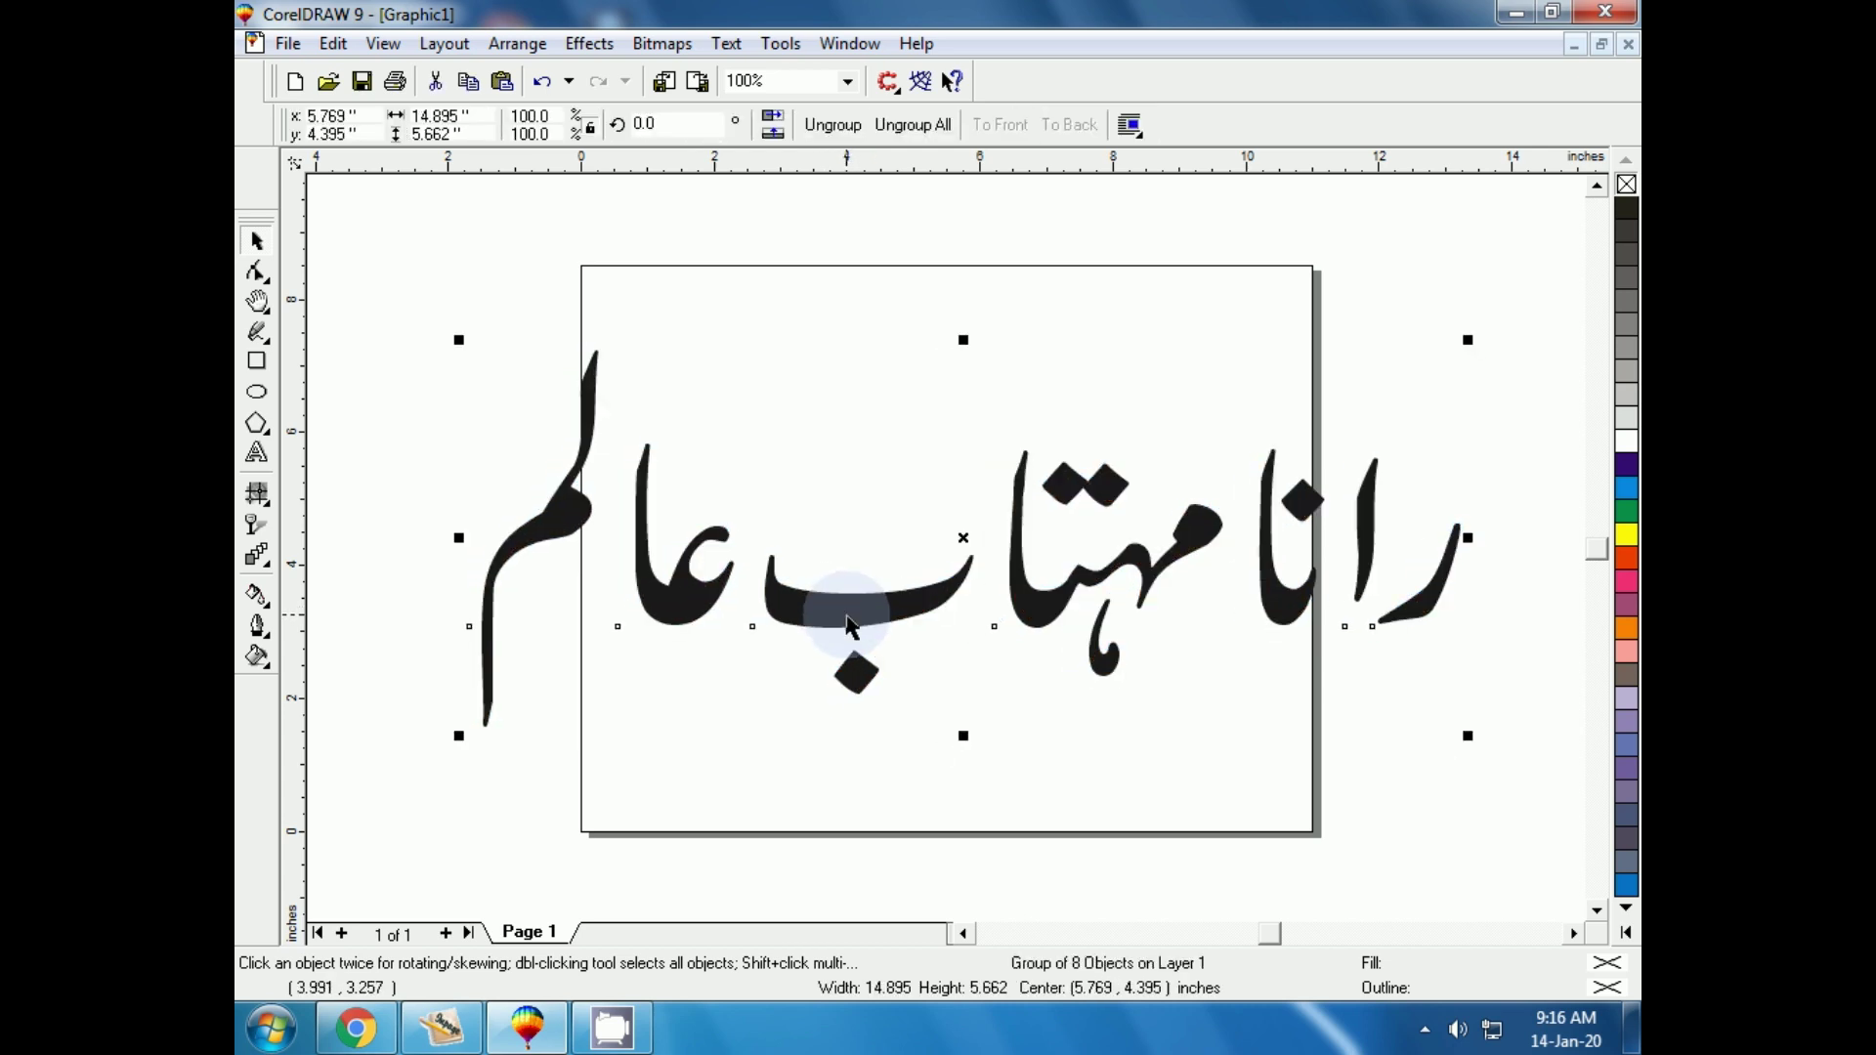
{"action": "left_click", "coordinate": [805, 688]}
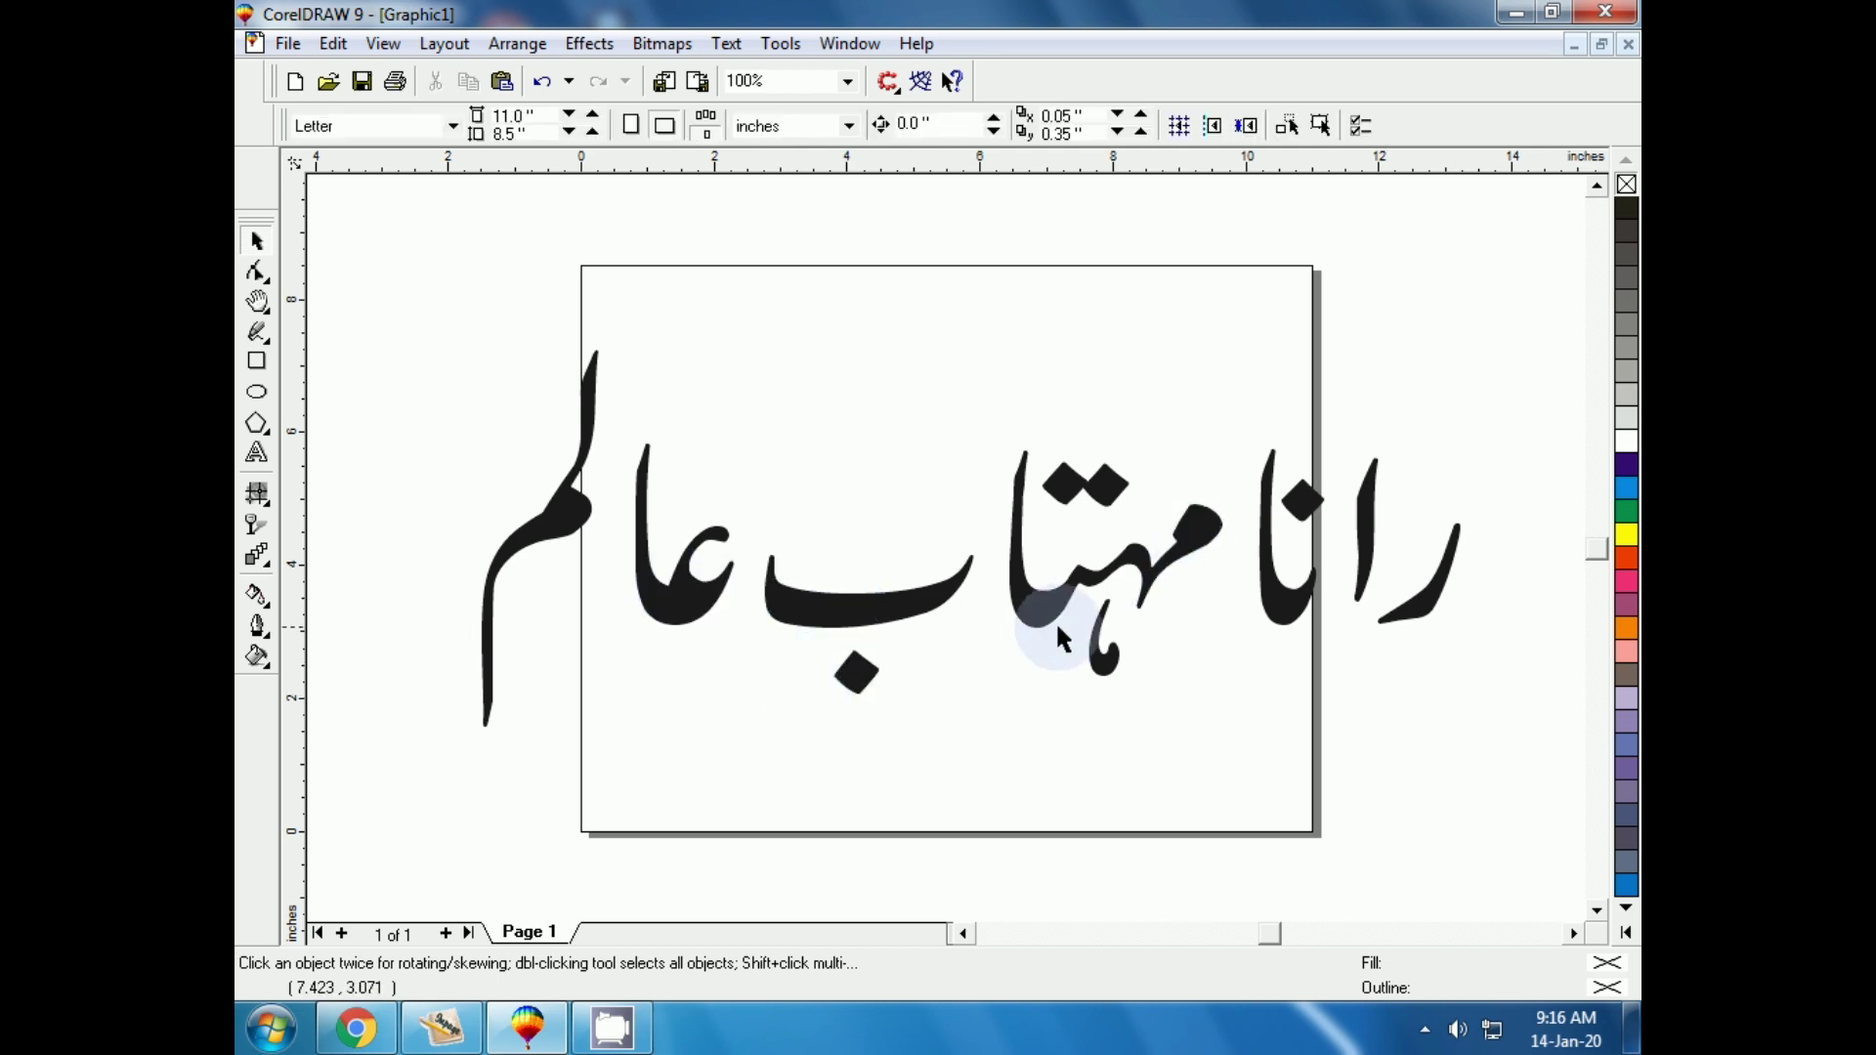
Select the whole calligraphy group and convert the Urdu name into curves.
{"action": "left_click", "coordinate": [1417, 619]}
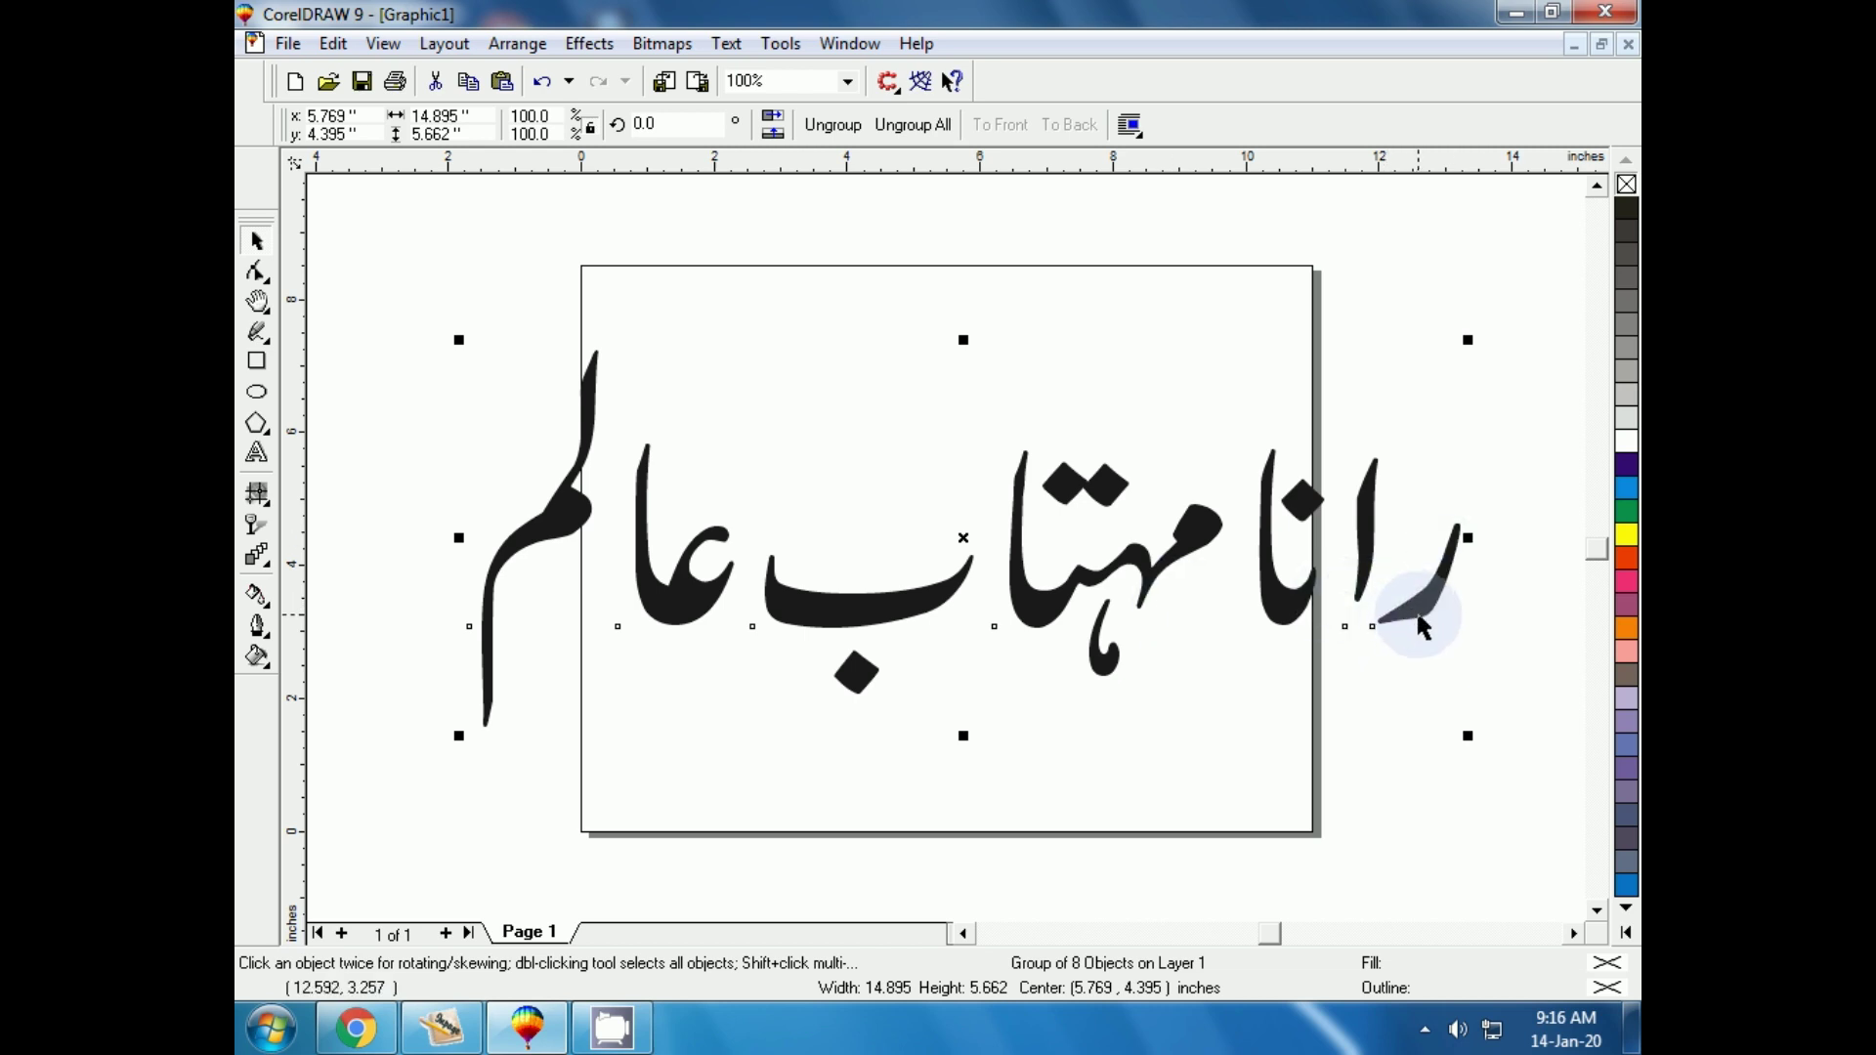
{"action": "left_click", "coordinate": [1291, 596]}
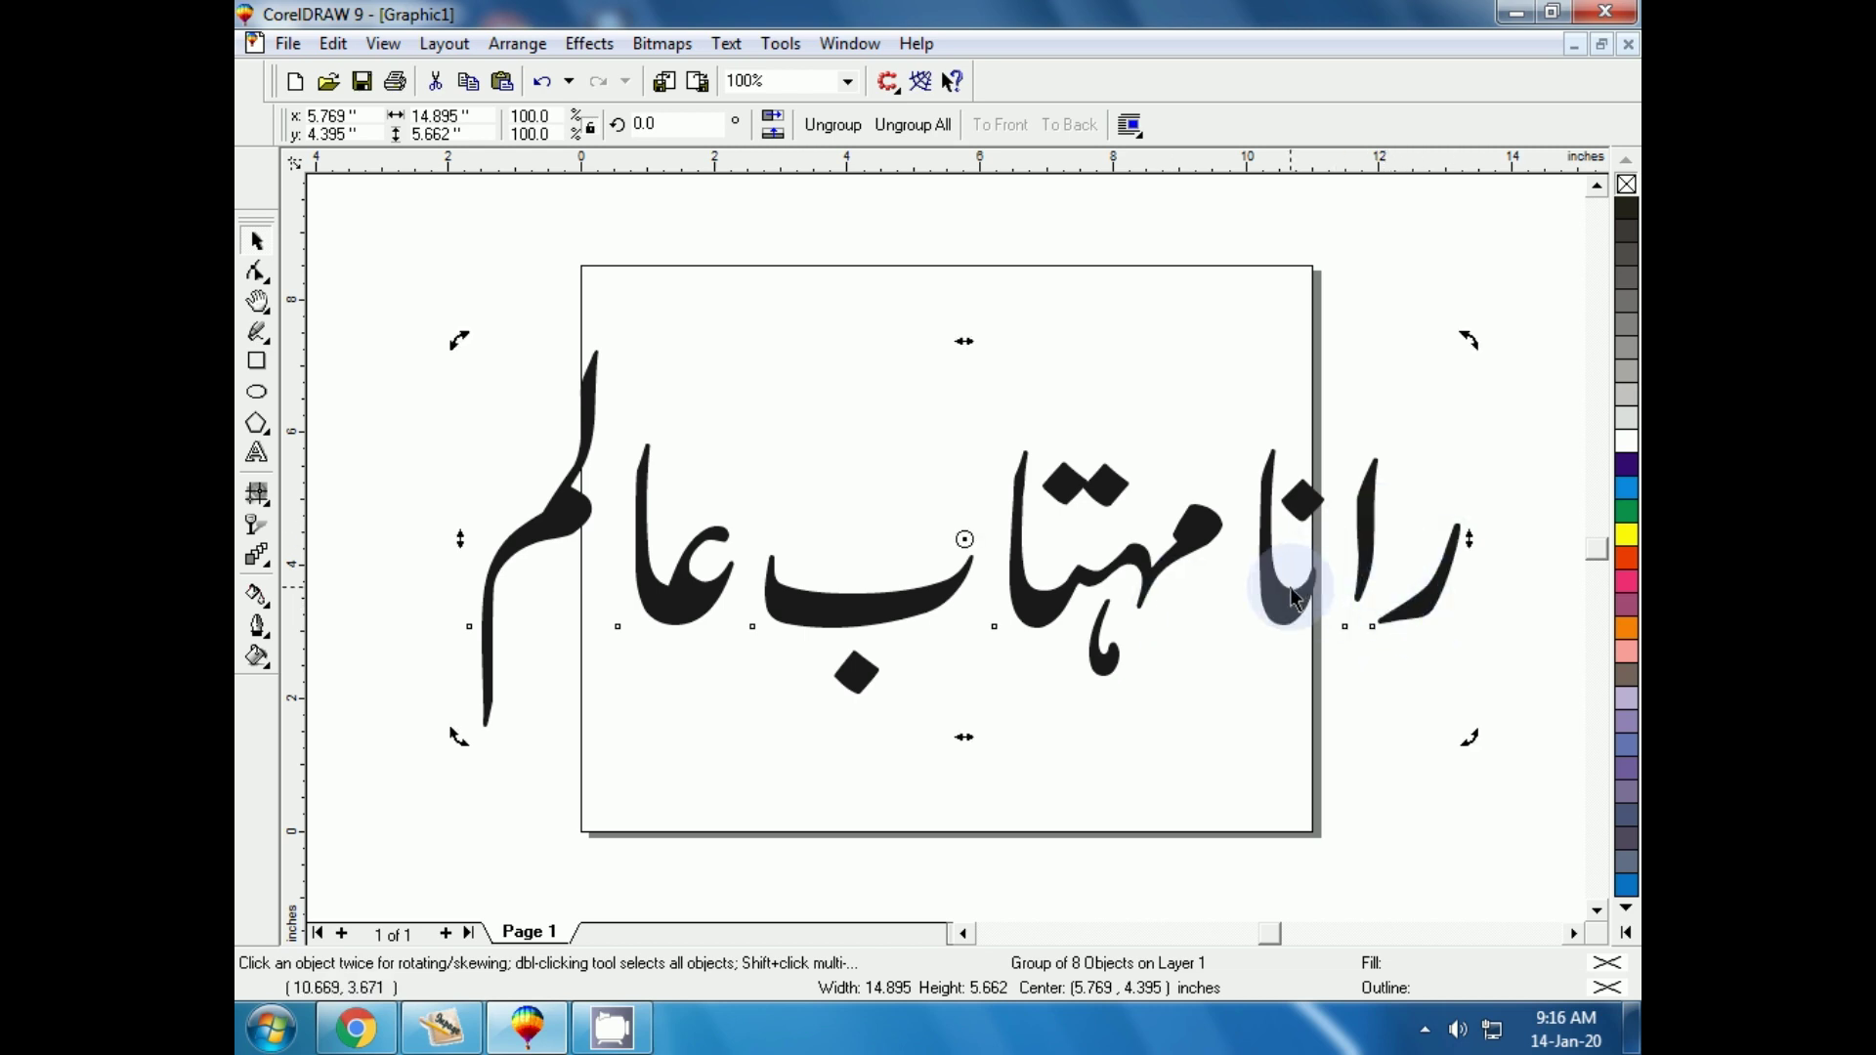
{"action": "left_click", "coordinate": [1289, 507]}
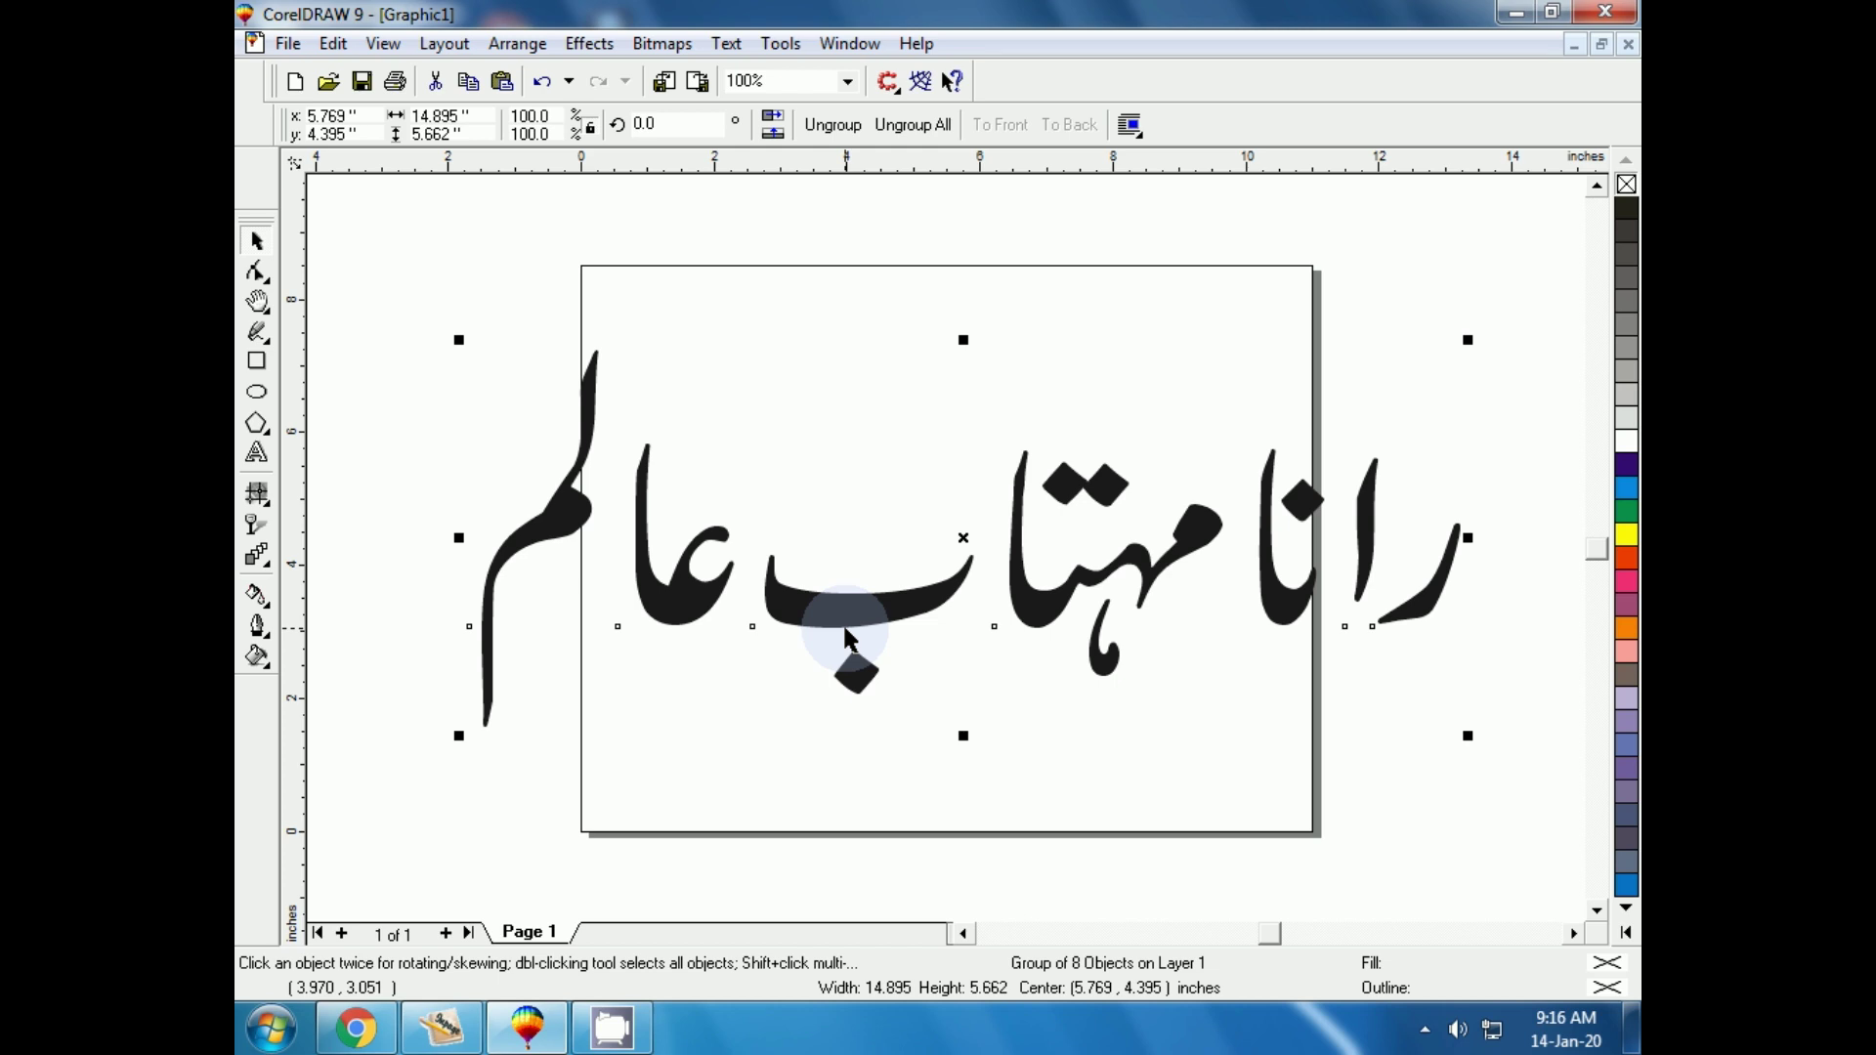
{"action": "key", "text": "ctrl+z"}
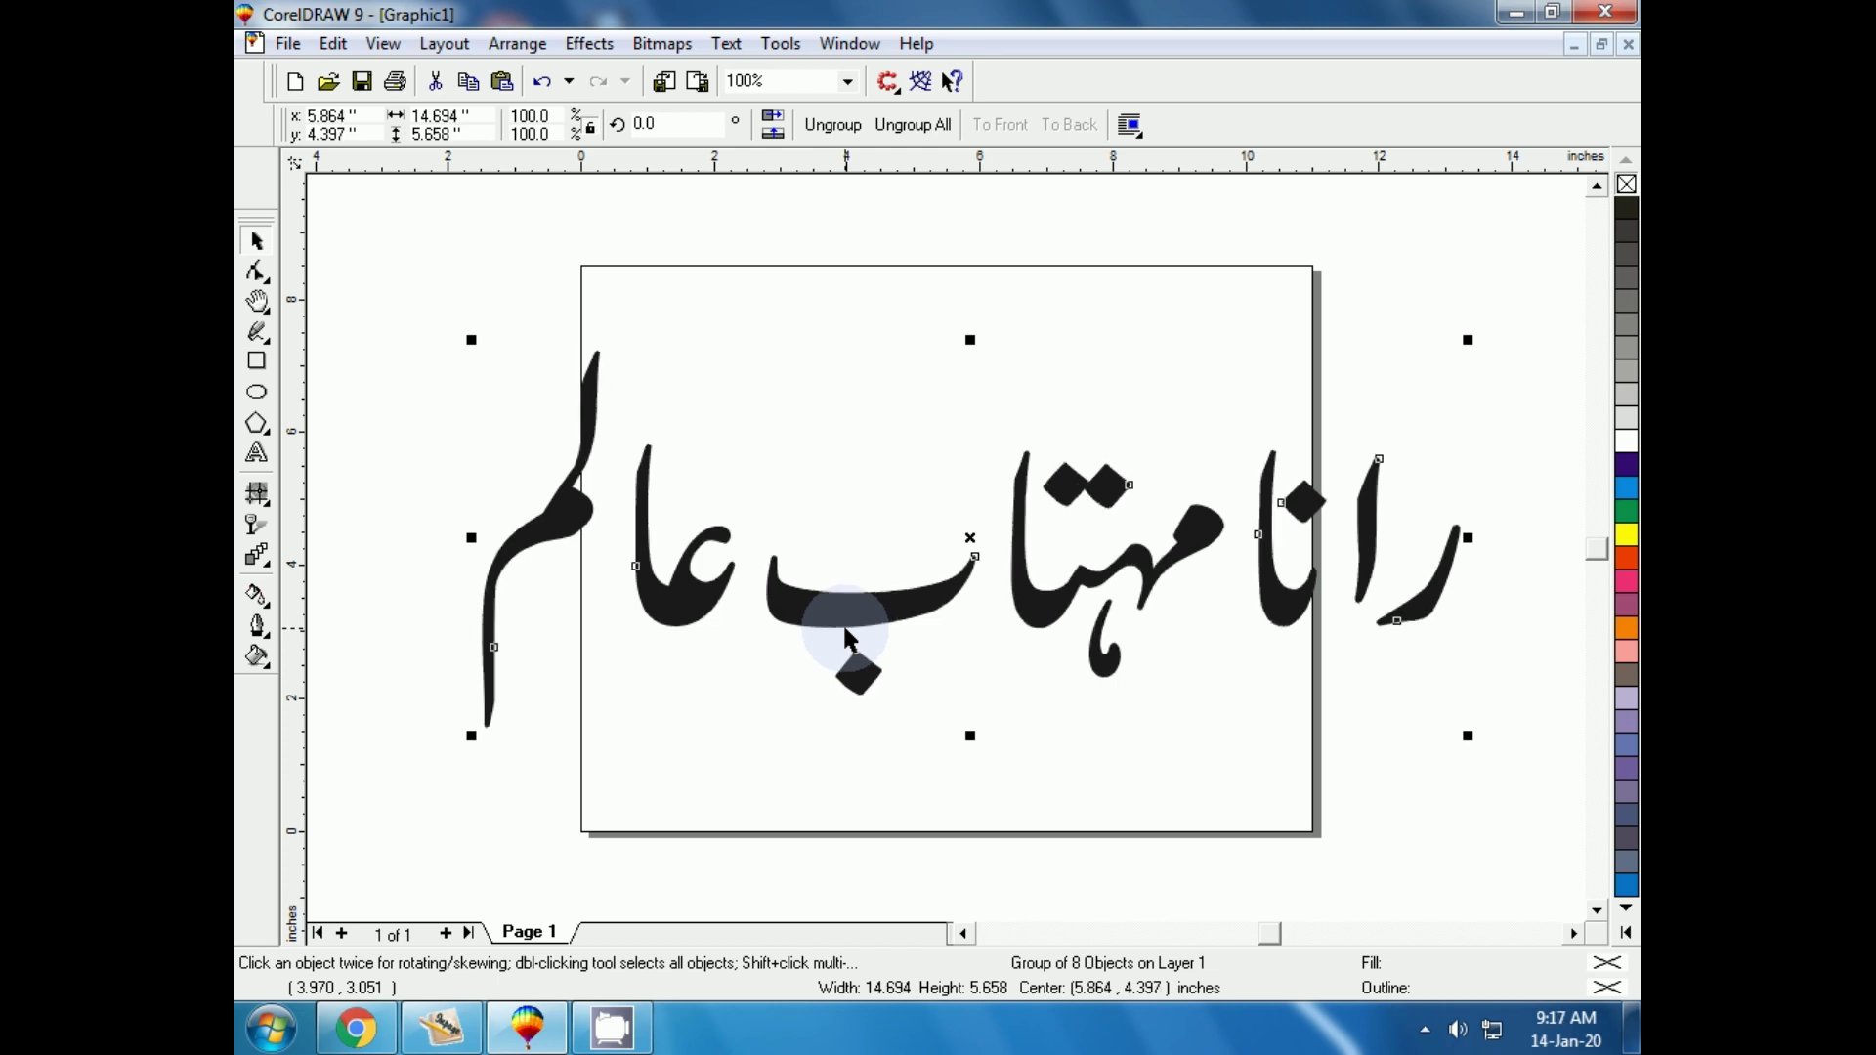
{"action": "left_click", "coordinate": [627, 817]}
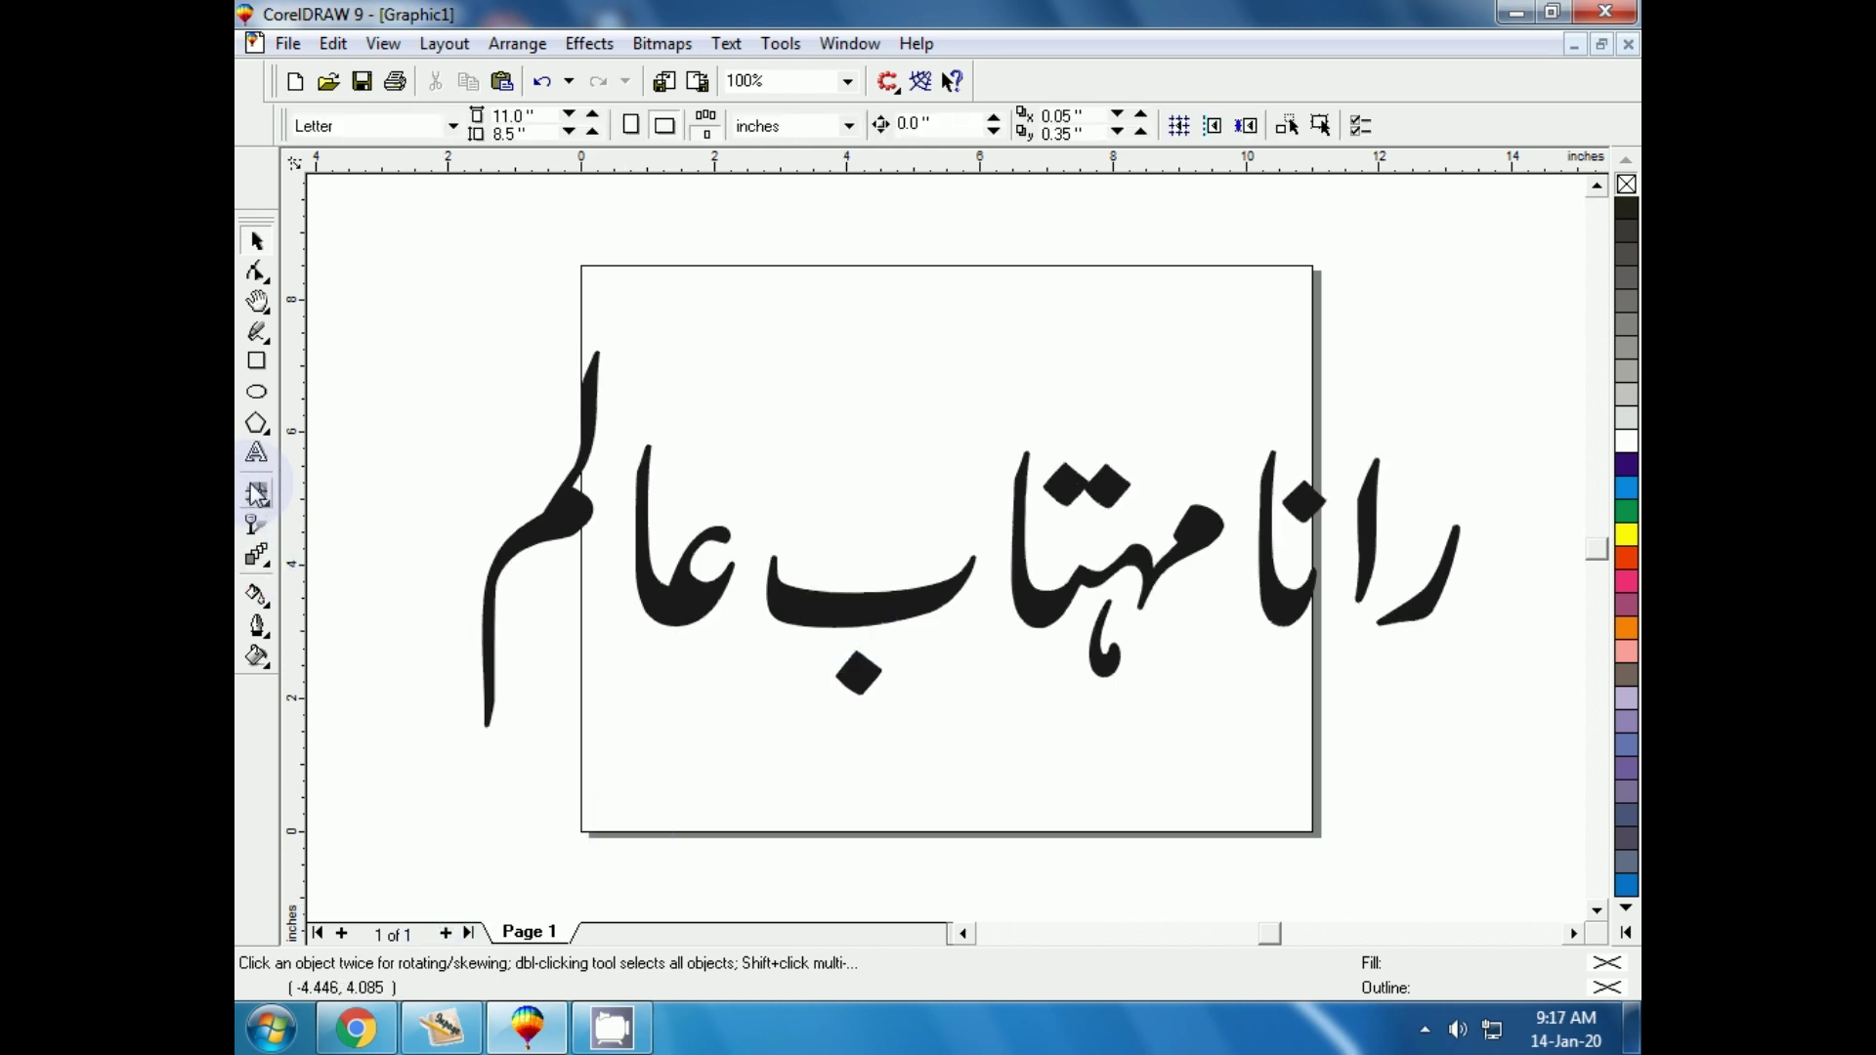
{"action": "left_click", "coordinate": [256, 453]}
Add a large 'Ctrl + Q' text label above the Urdu name.
{"action": "left_click", "coordinate": [430, 282]}
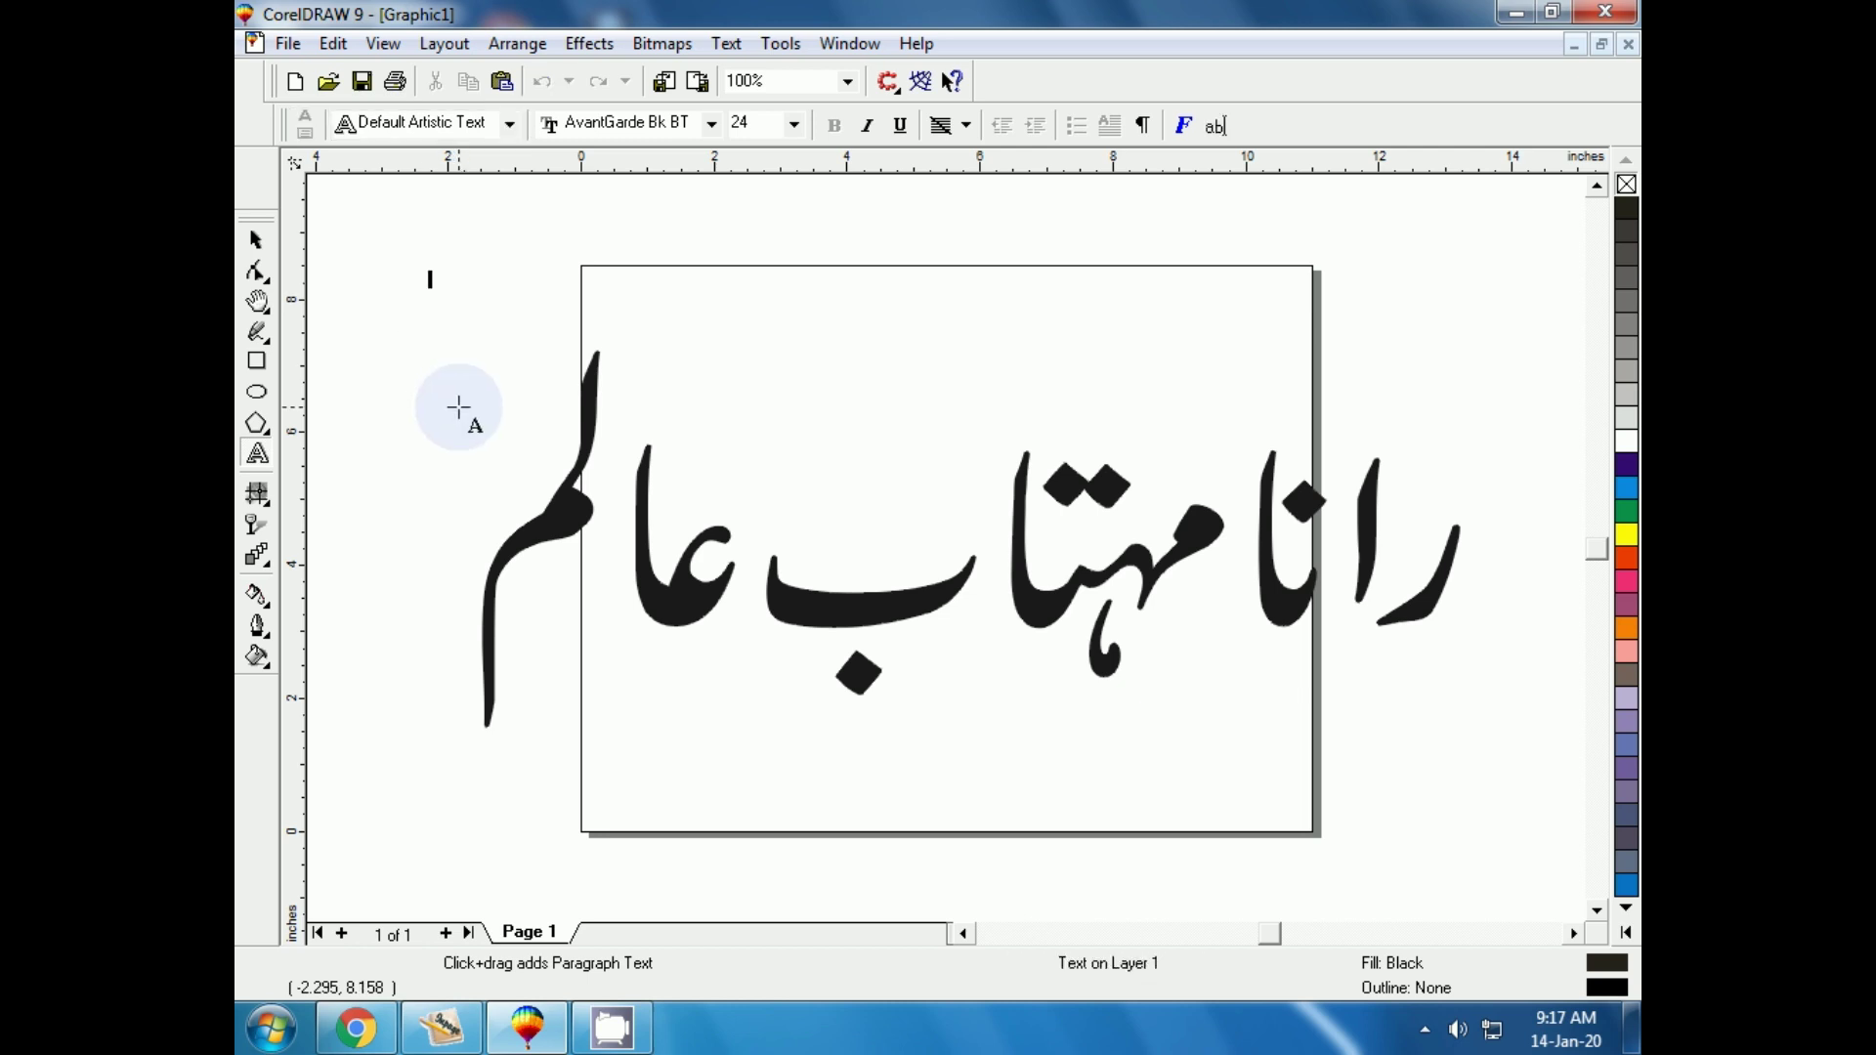
{"action": "type", "text": "ar"}
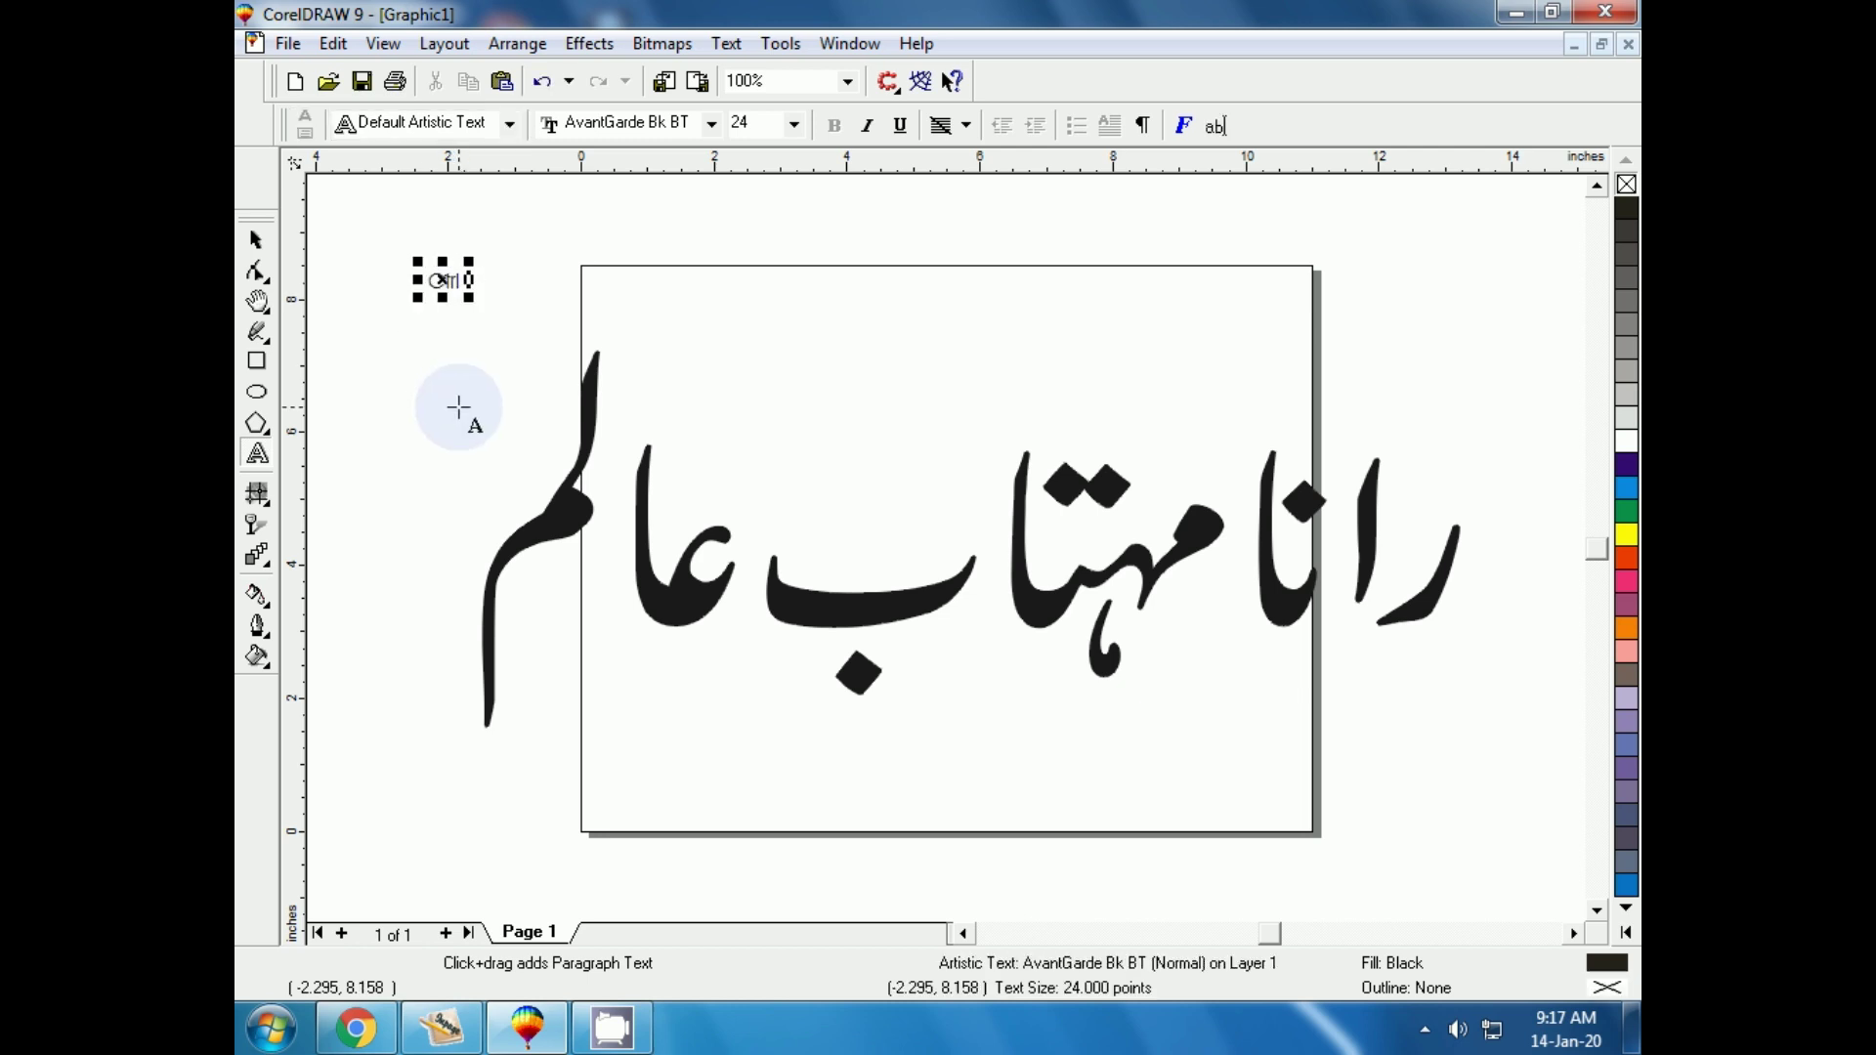
{"action": "type", "text": "+ Q"}
{"action": "left_click_drag", "start_coordinate": [520, 296], "coordinate": [640, 377]}
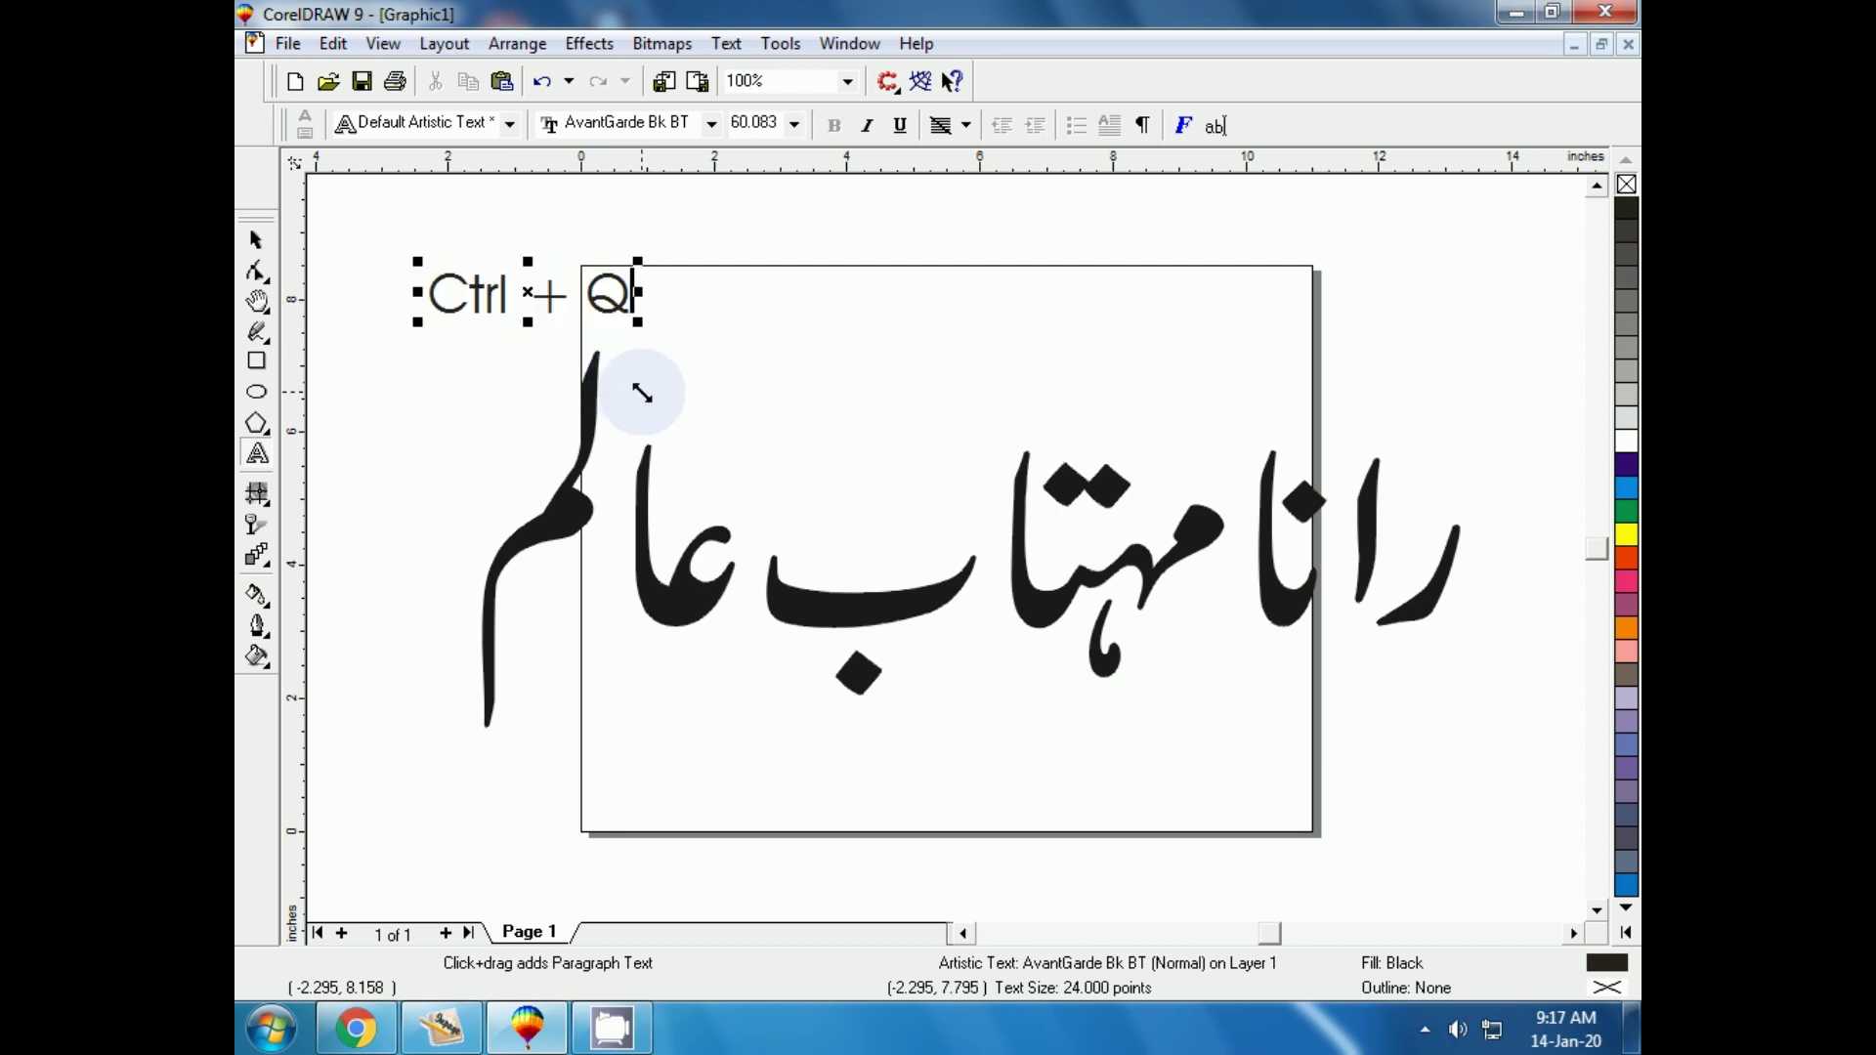
{"action": "left_click", "coordinate": [256, 271]}
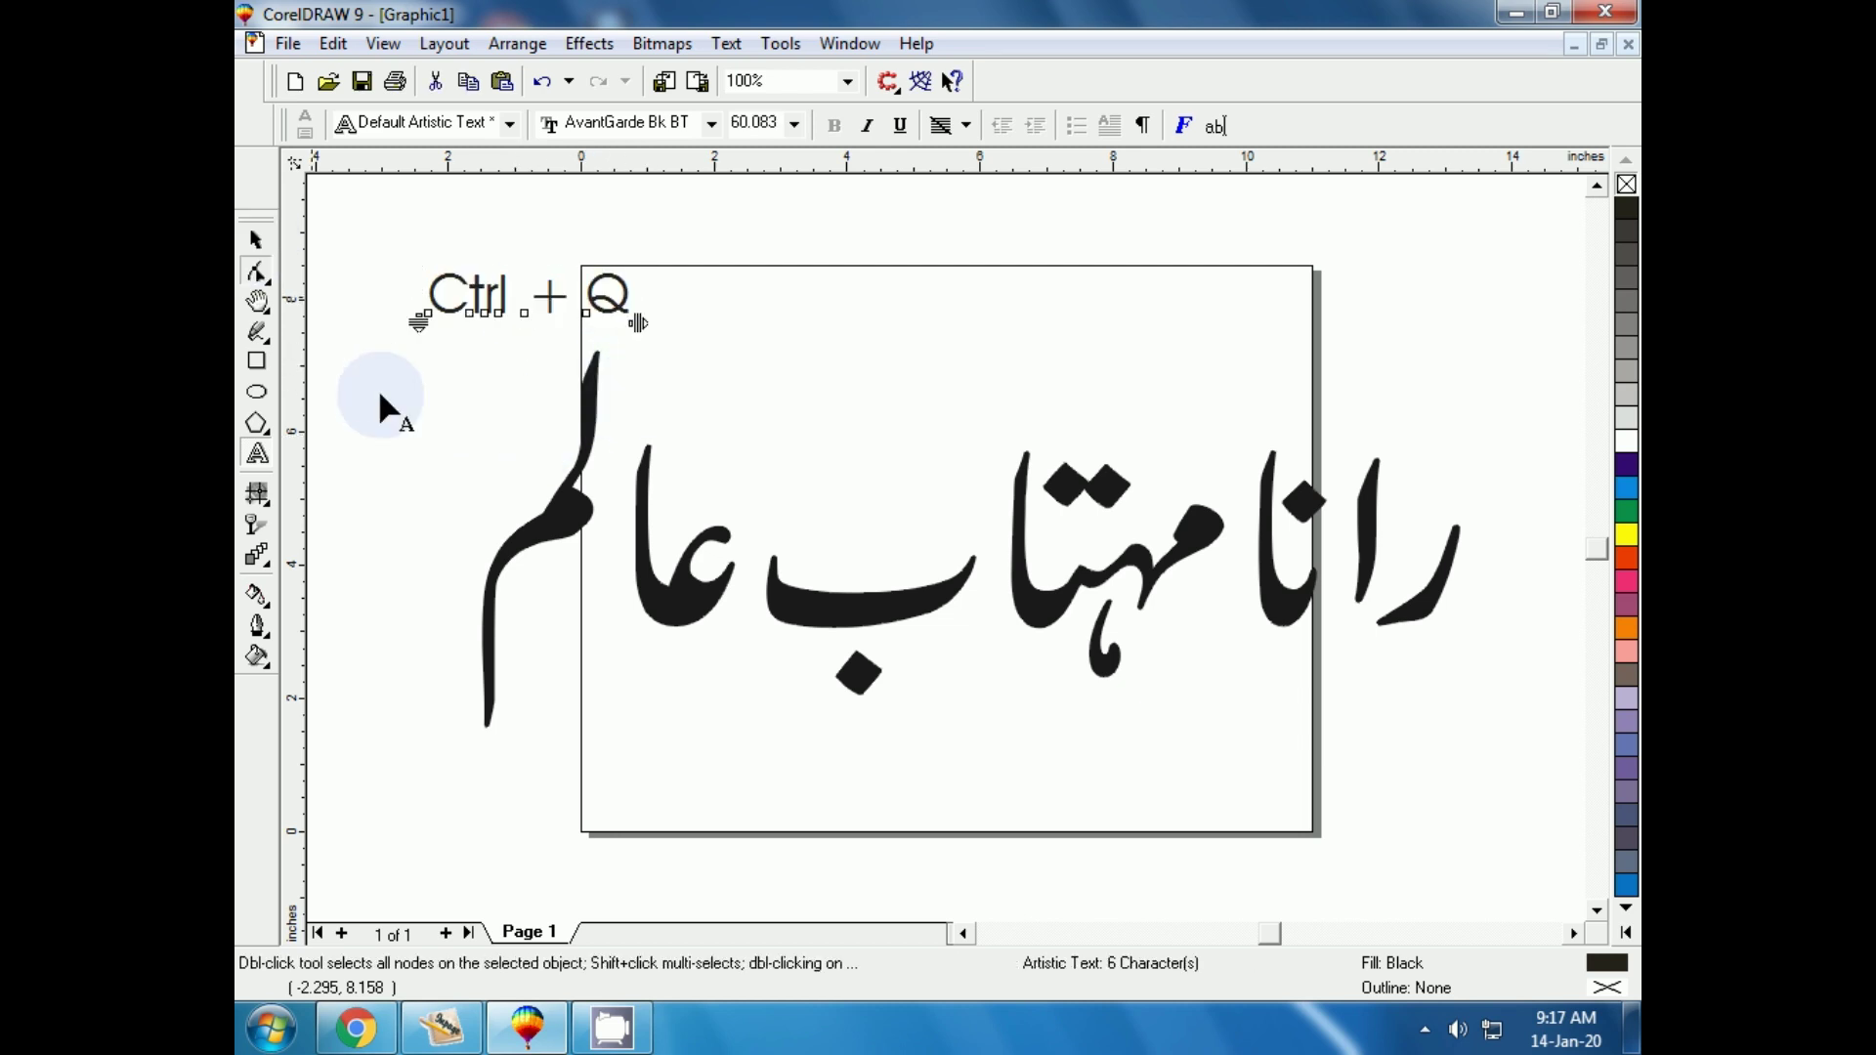
{"action": "left_click", "coordinate": [562, 533]}
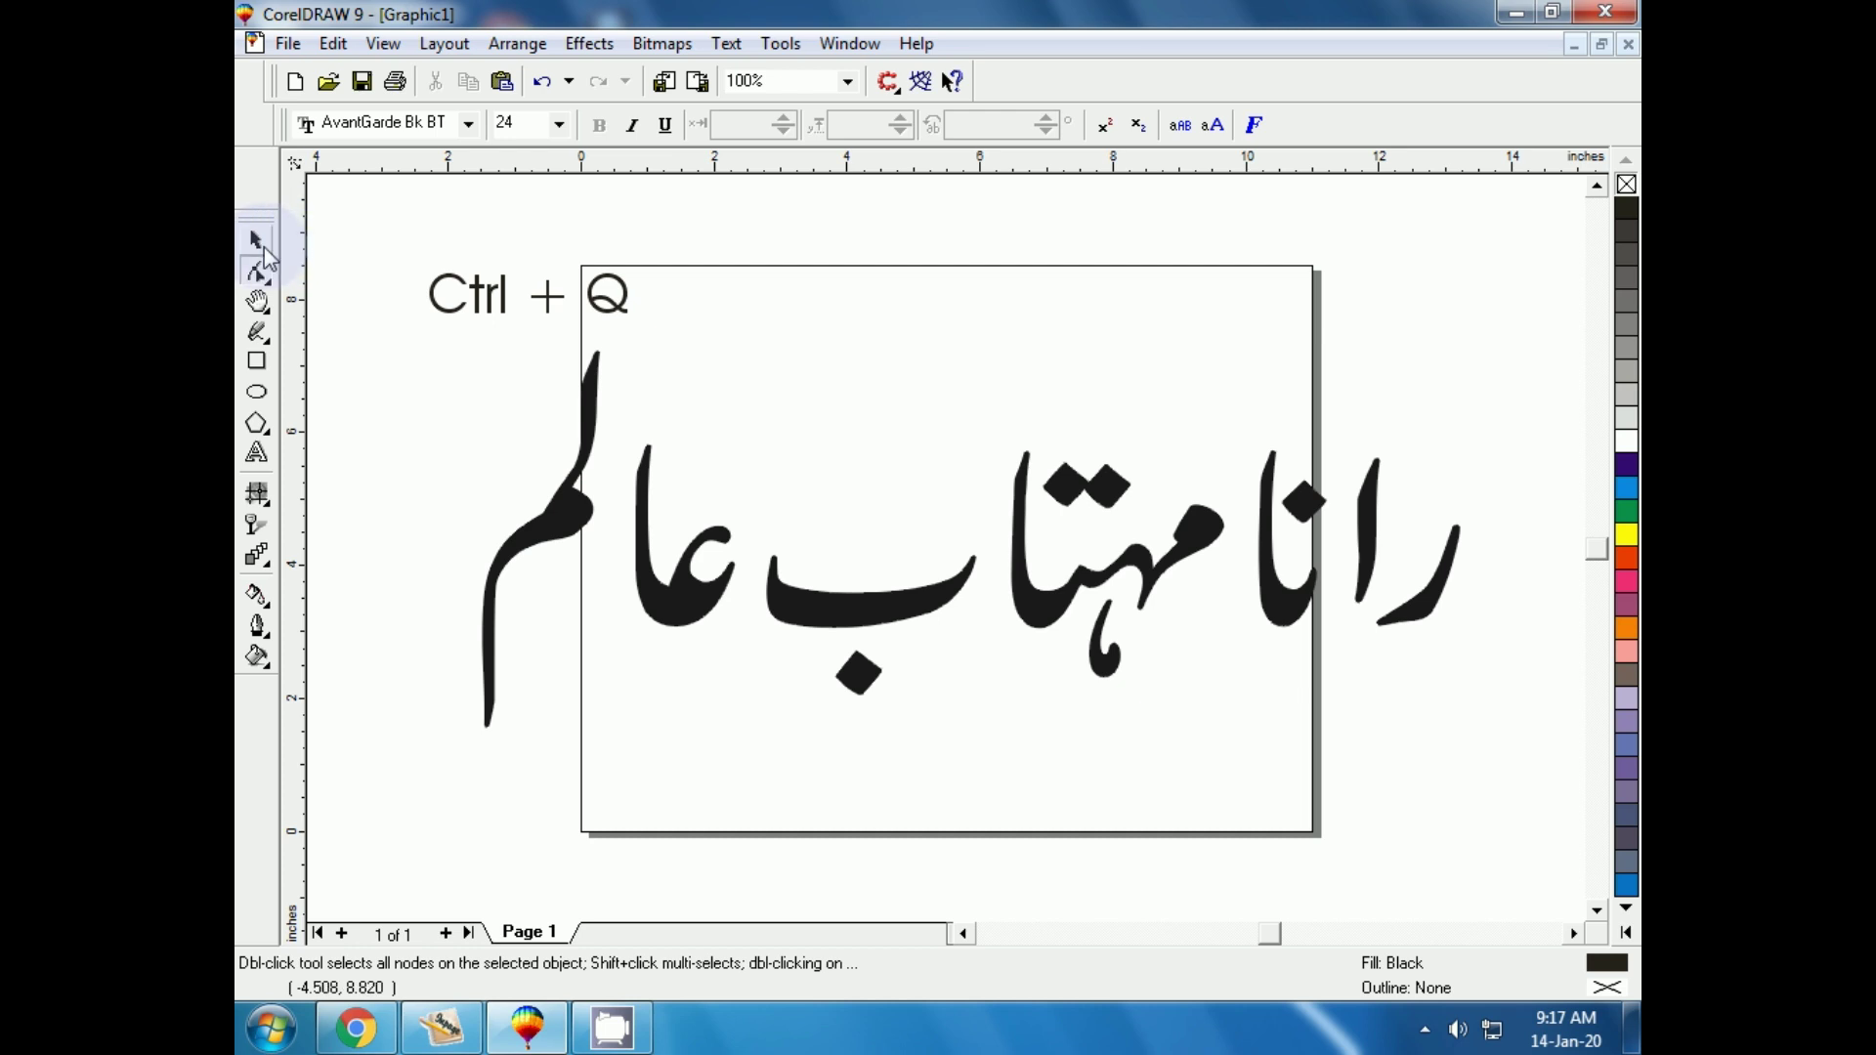
Move the Urdu name lower on the page and the Ctrl + Q label up.
{"action": "left_click", "coordinate": [256, 239]}
{"action": "left_click", "coordinate": [502, 544]}
{"action": "mouse_move", "coordinate": [570, 524]}
{"action": "left_mouse_down"}
{"action": "mouse_move", "coordinate": [594, 567]}
{"action": "mouse_move", "coordinate": [567, 561]}
{"action": "left_mouse_up"}
{"action": "left_click_drag", "start_coordinate": [504, 303], "coordinate": [499, 275]}
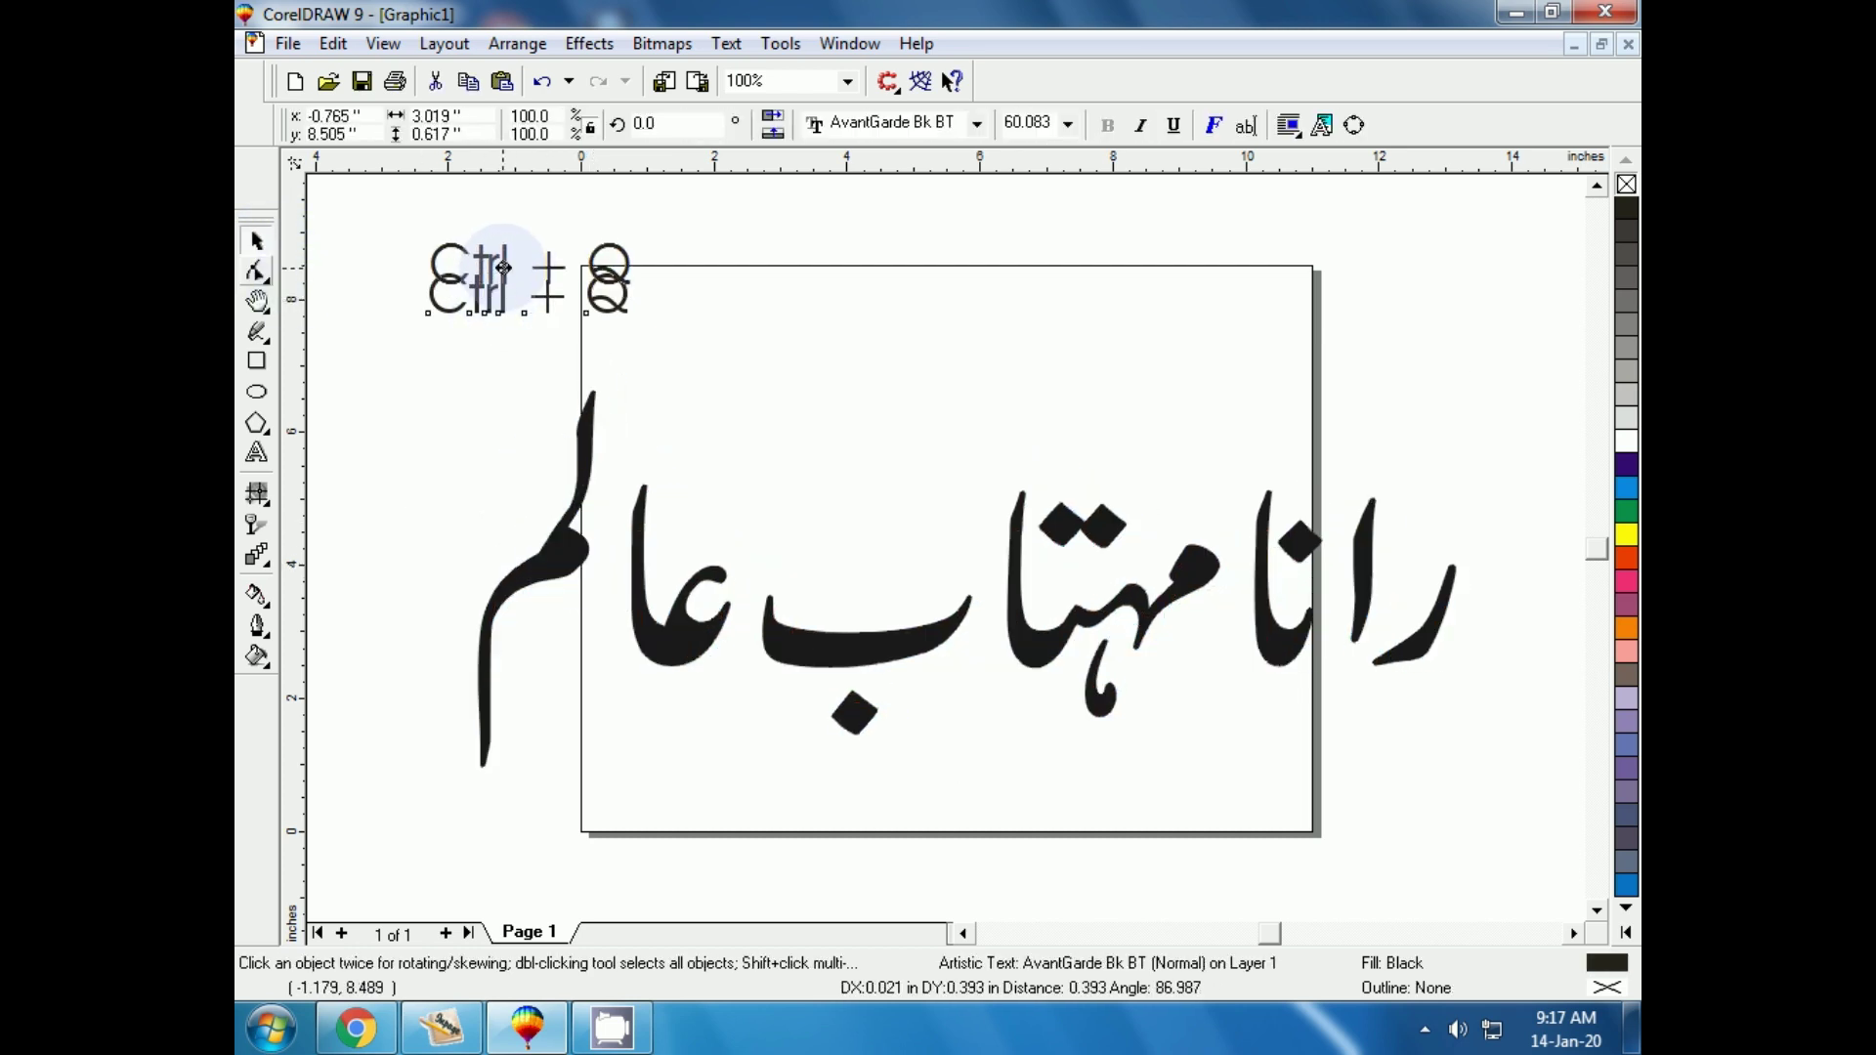
{"action": "left_click_drag", "start_coordinate": [837, 651], "coordinate": [839, 648]}
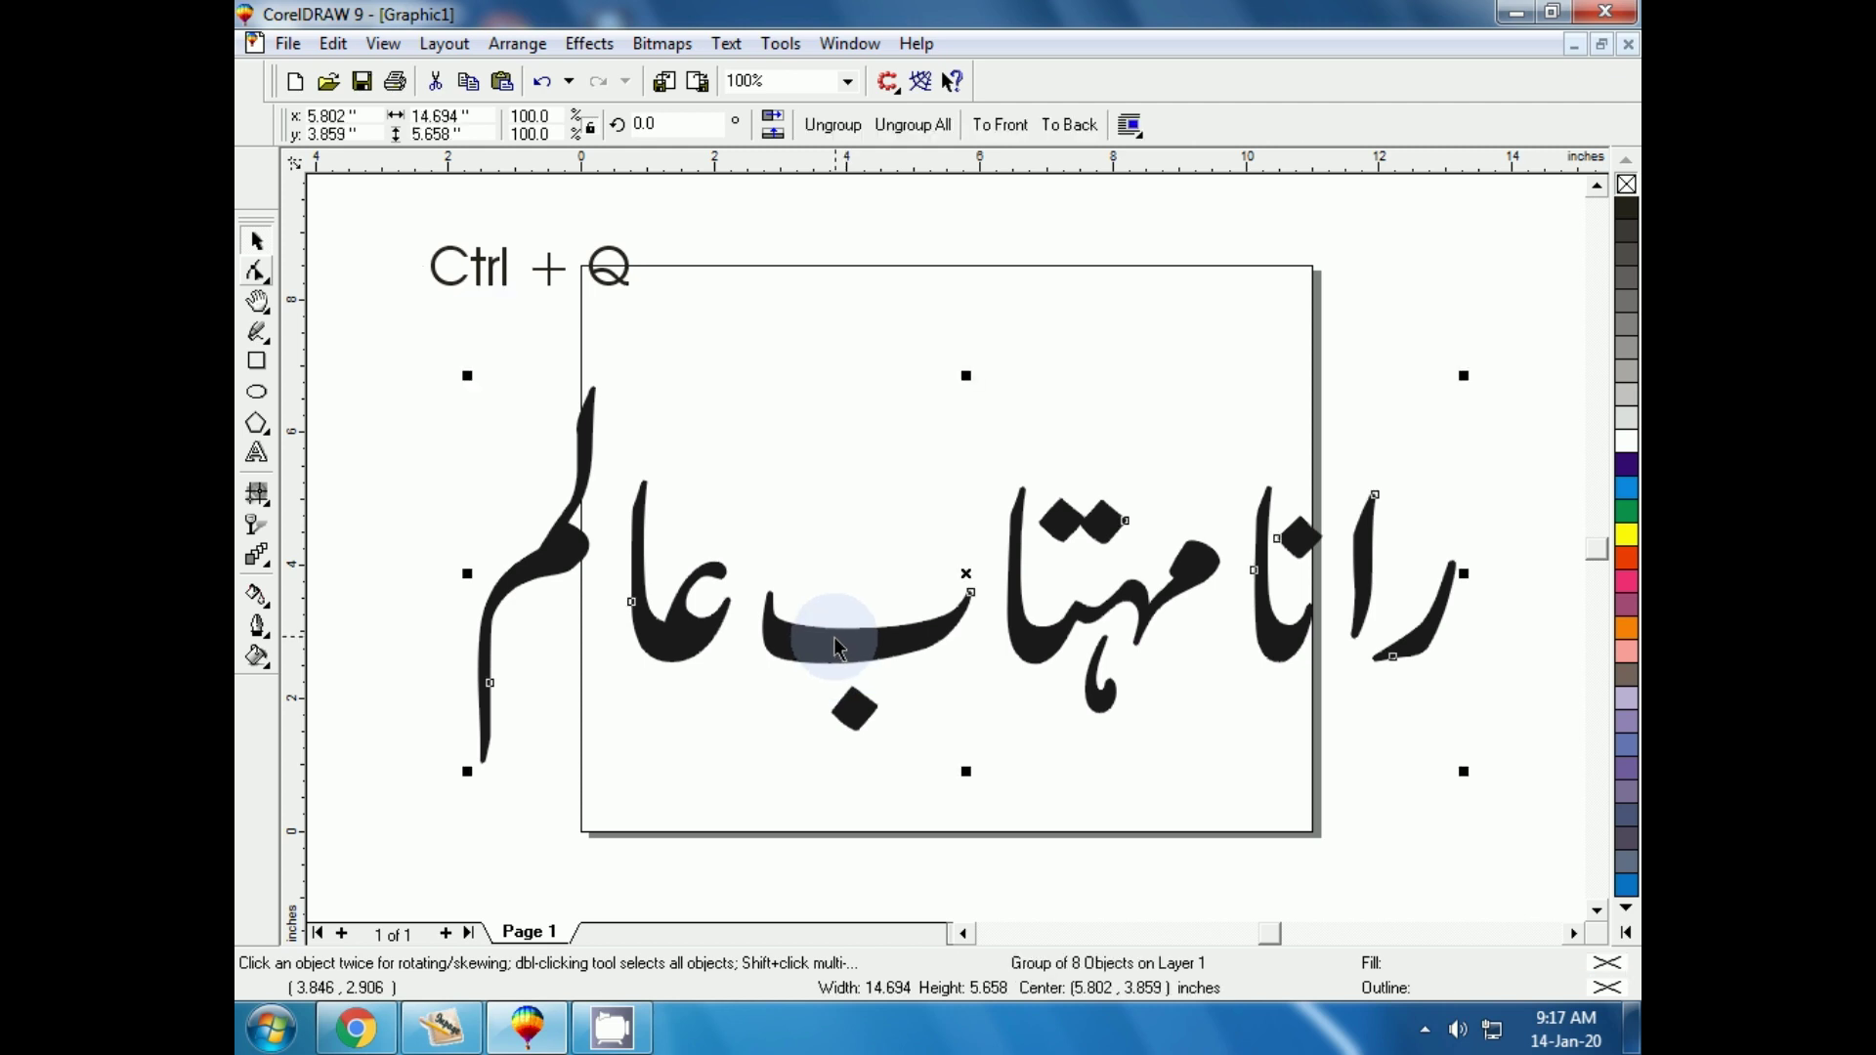
Place a copy of the label below it and edit it to read 'Ctrl + U'.
{"action": "left_click", "coordinate": [526, 295]}
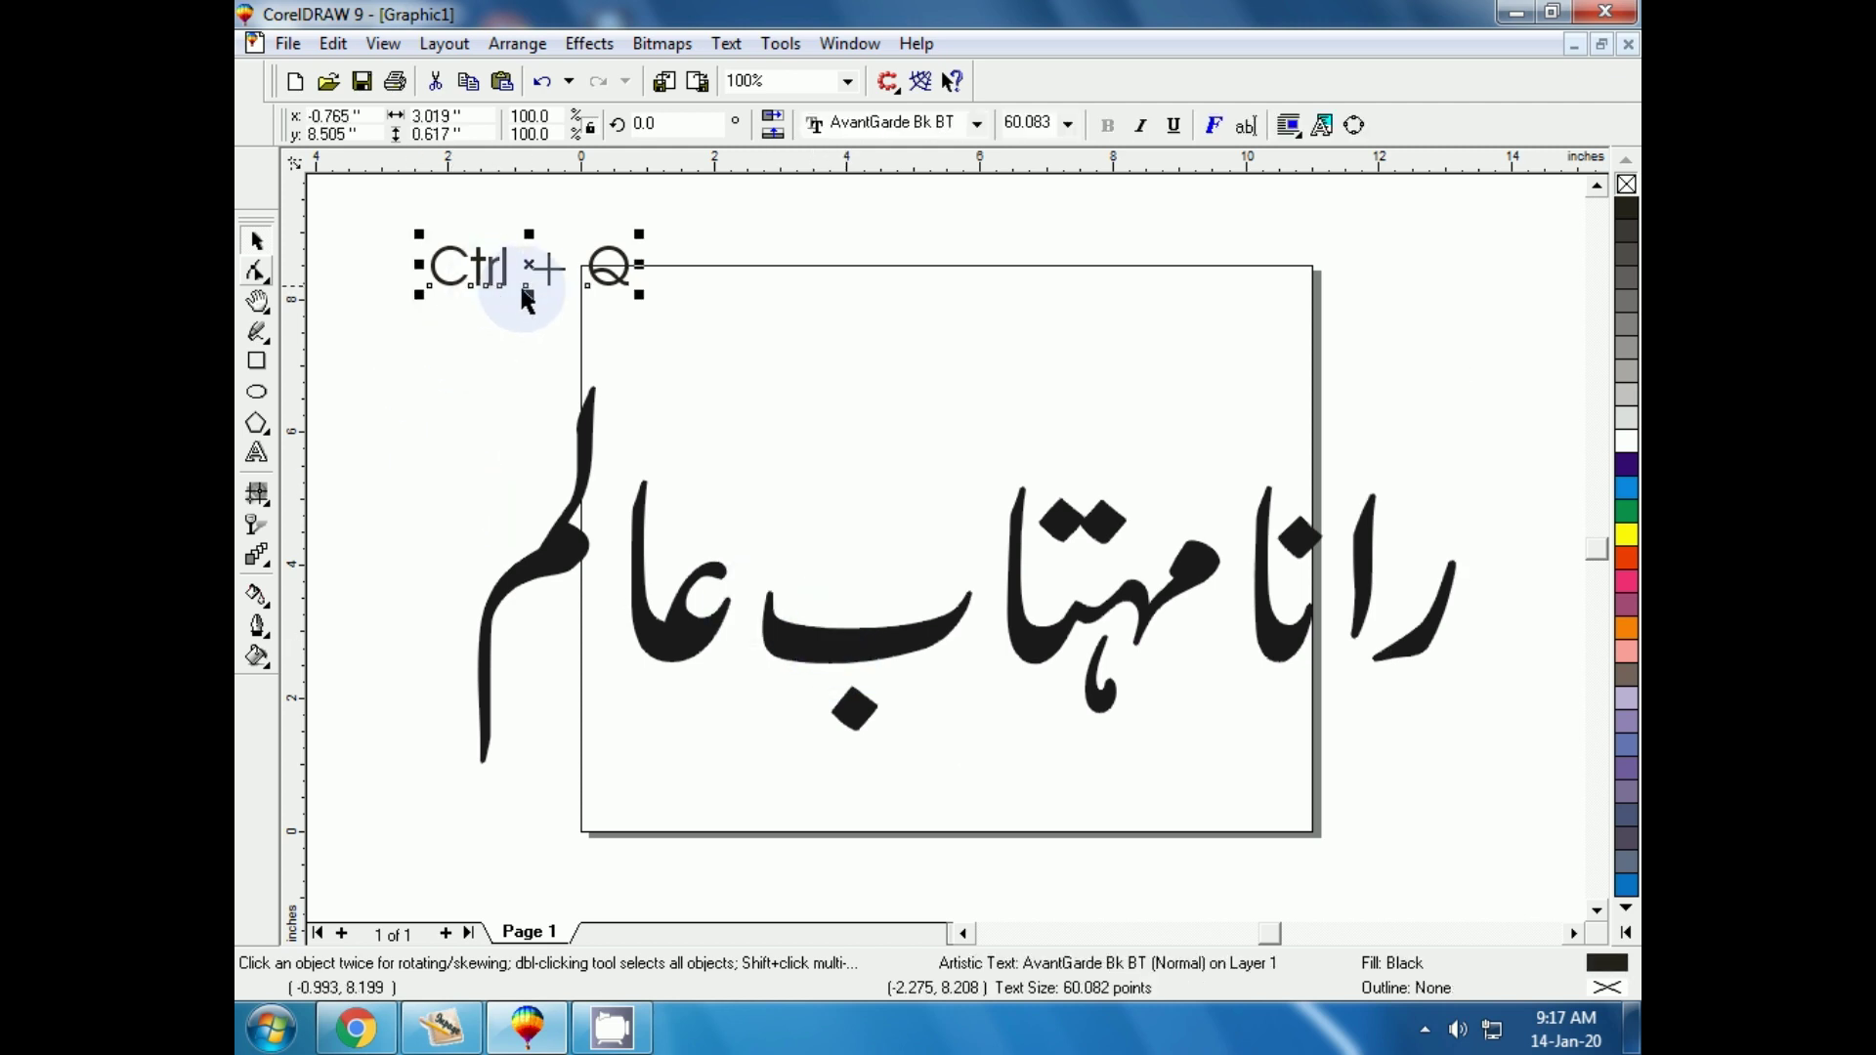
{"action": "left_click_drag", "start_coordinate": [522, 291], "coordinate": [527, 332]}
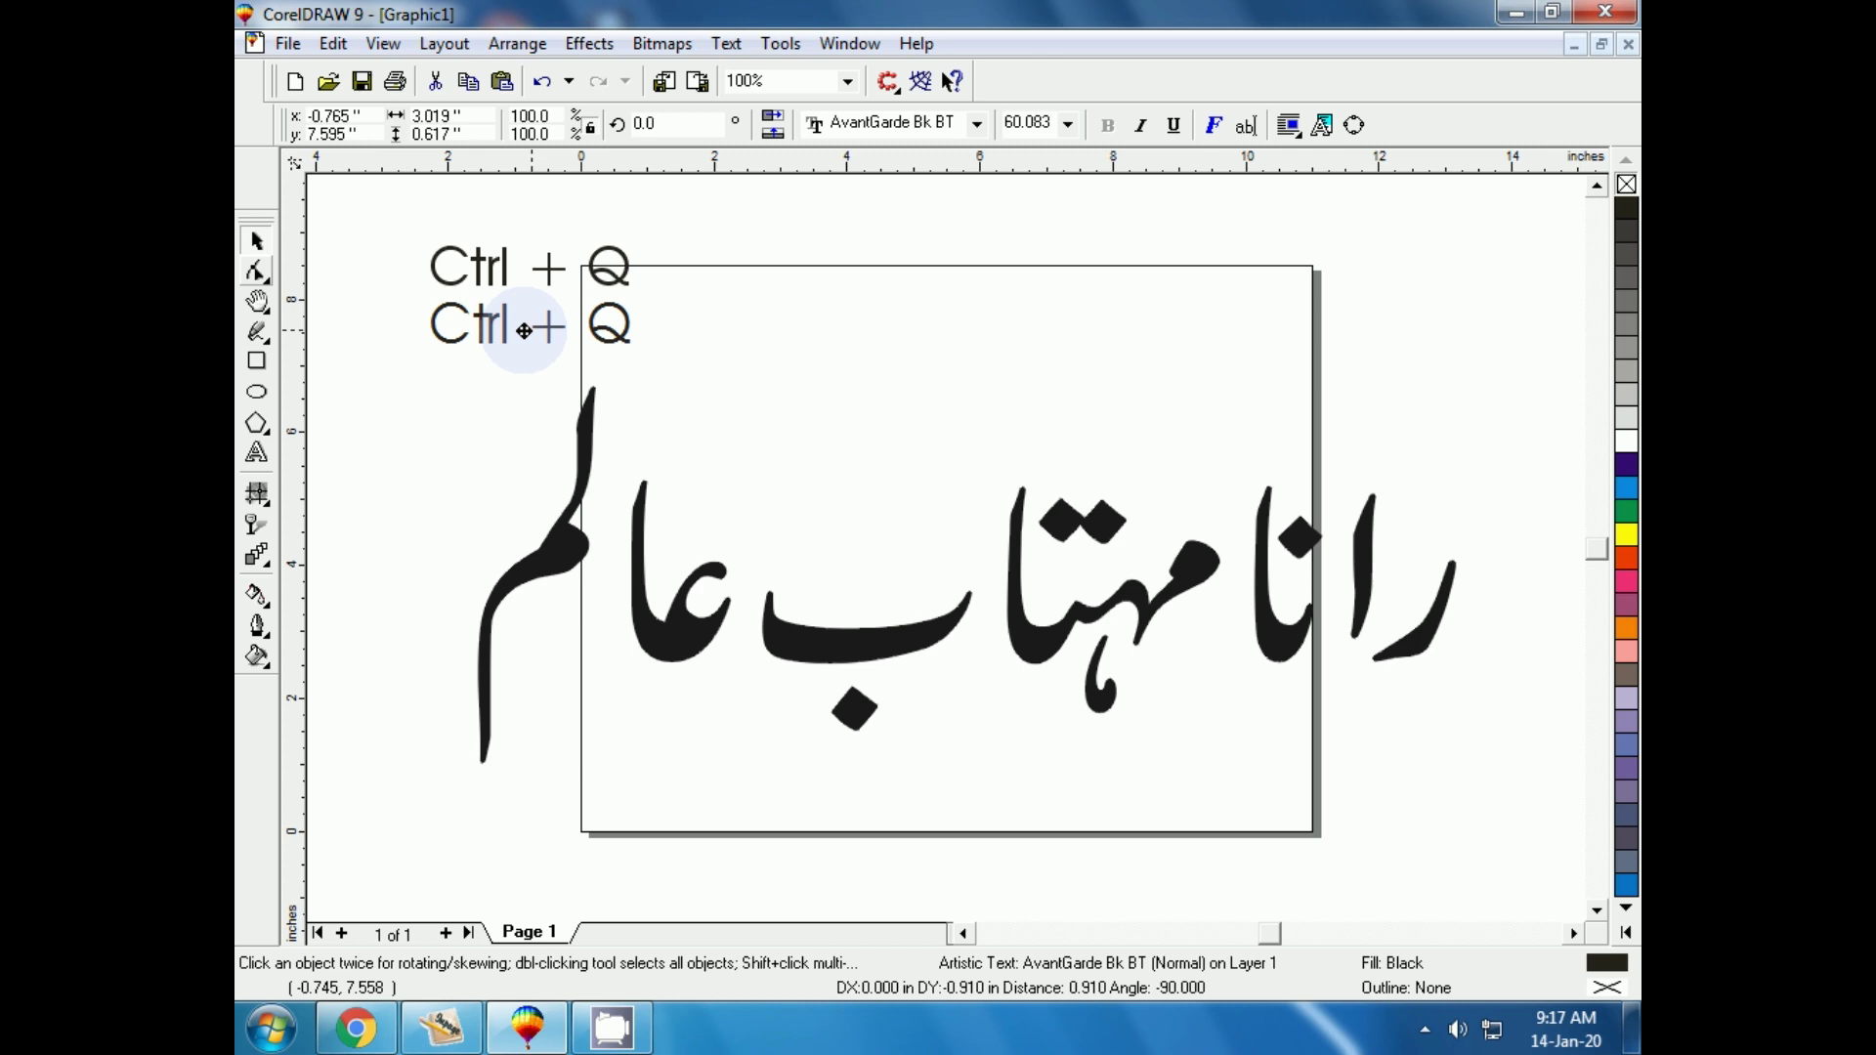
{"action": "left_click", "coordinate": [258, 452]}
{"action": "key", "text": "BackSpace"}
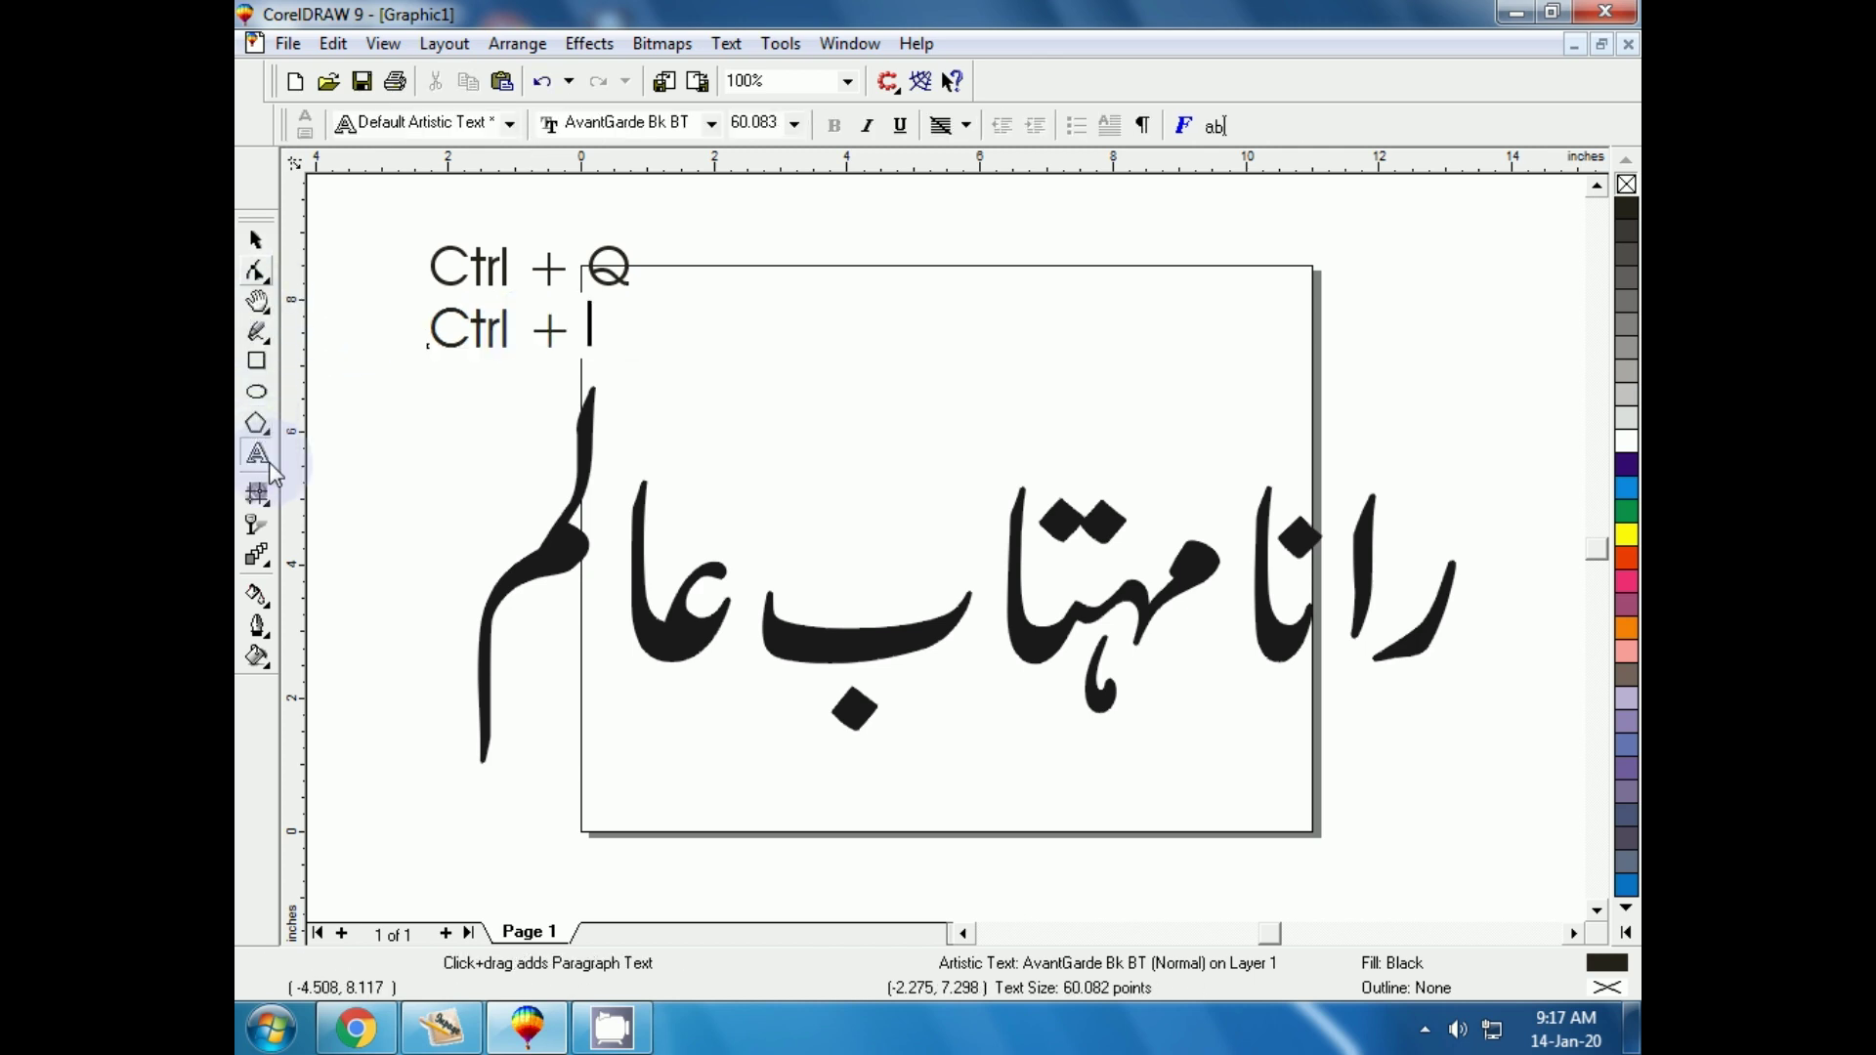
{"action": "type", "text": "U"}
{"action": "left_click", "coordinate": [256, 241]}
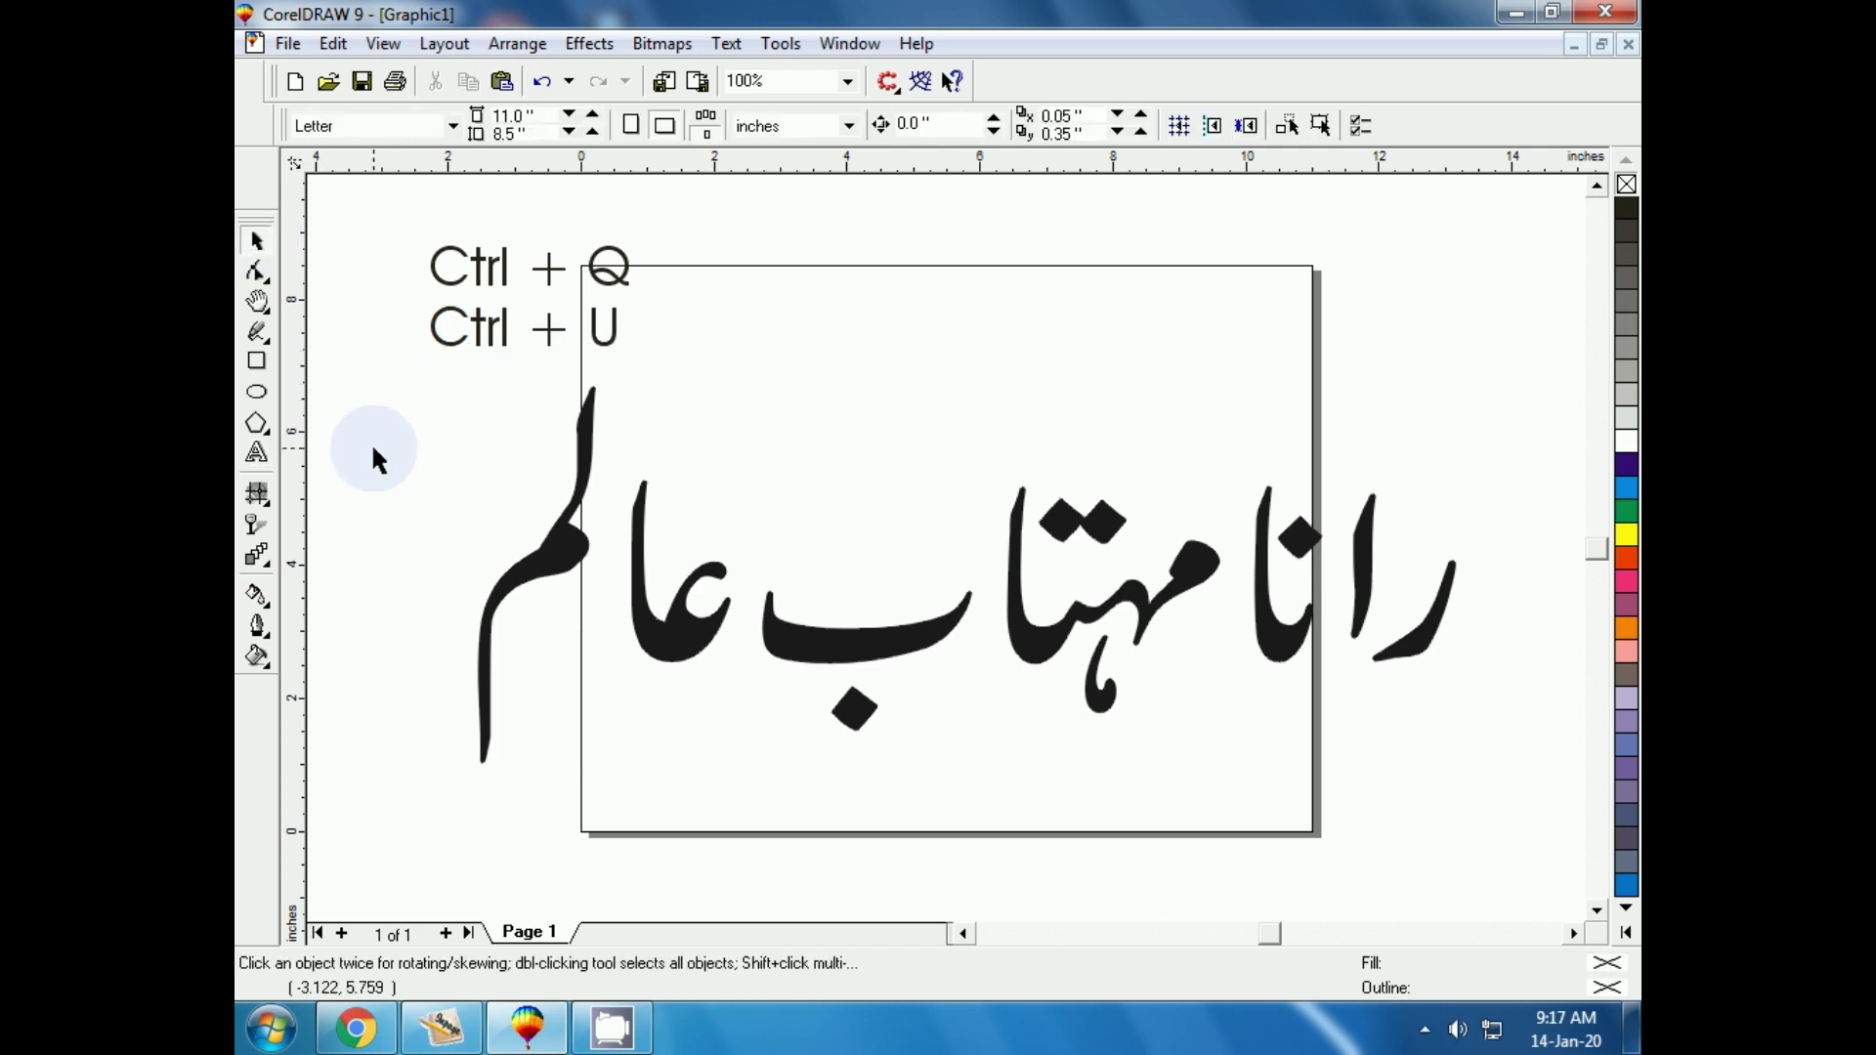
Ungroup the Urdu name with Ctrl+U into separate letter curves.
{"action": "left_click", "coordinate": [551, 572]}
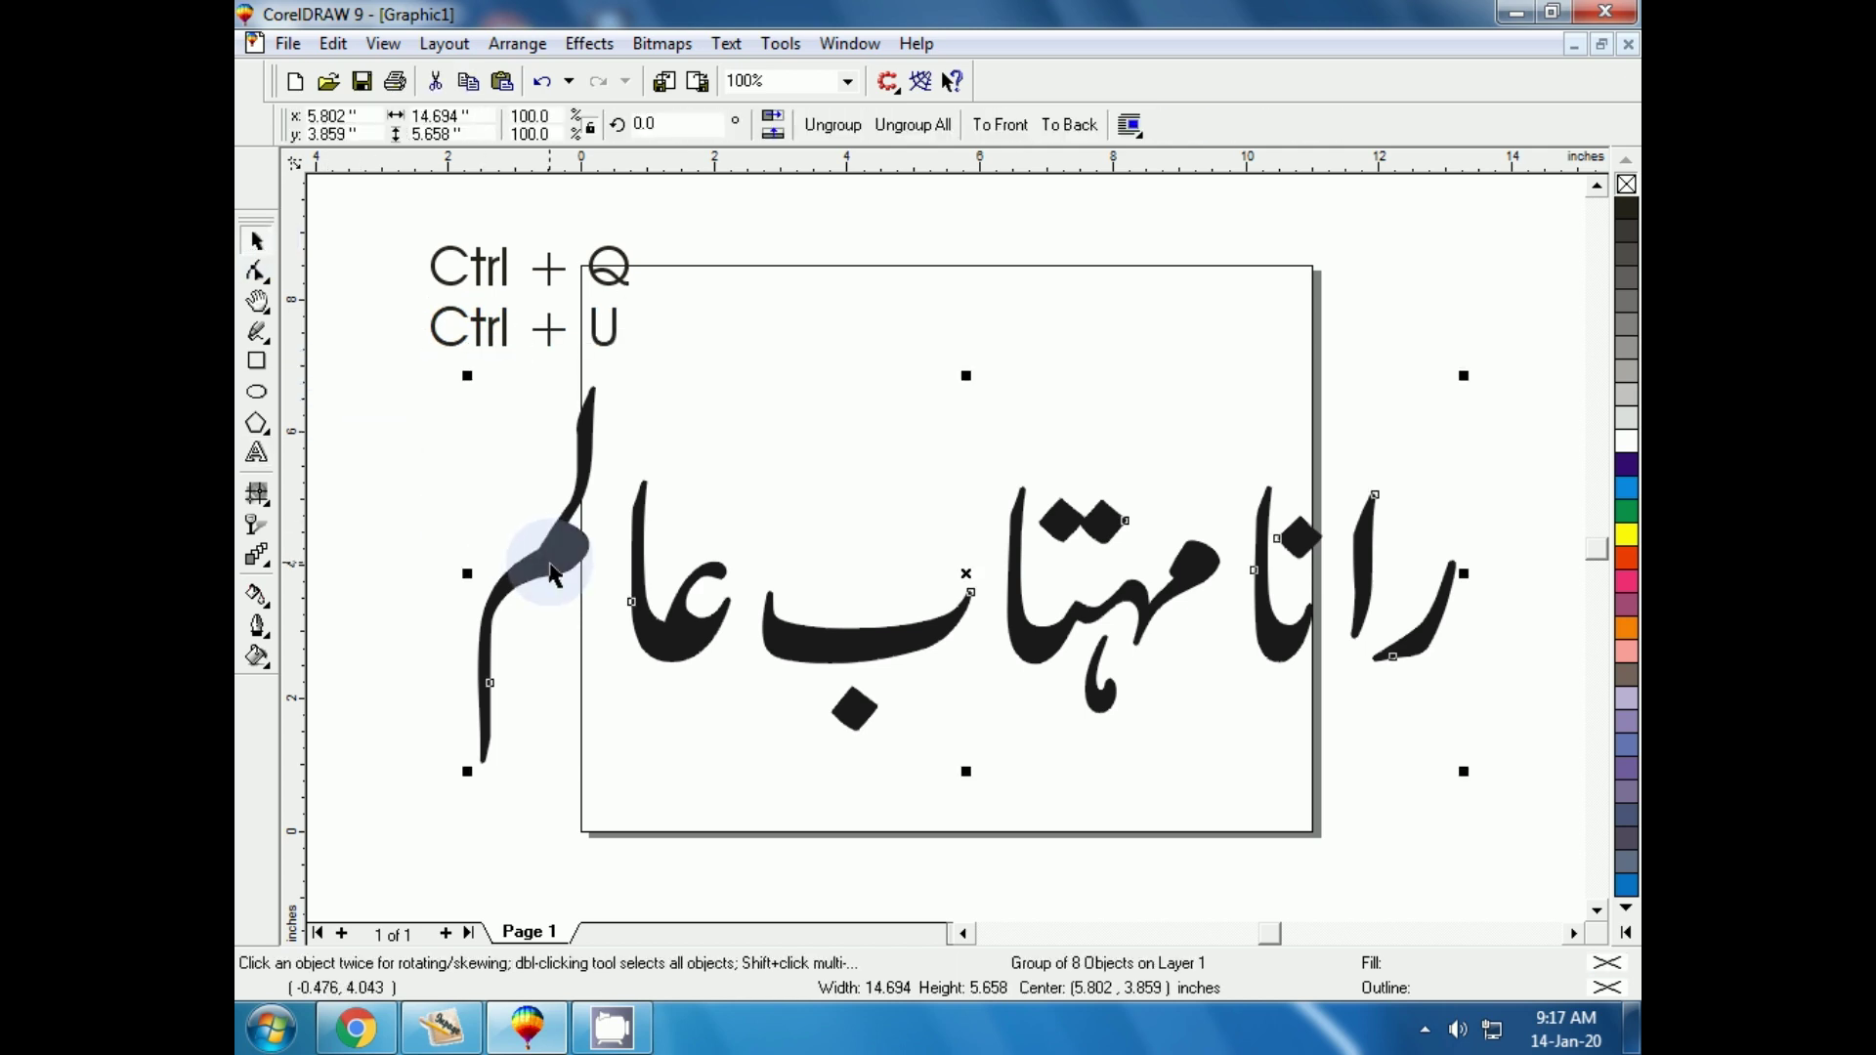
{"action": "key", "text": "ctrl+u"}
{"action": "left_click", "coordinate": [550, 572]}
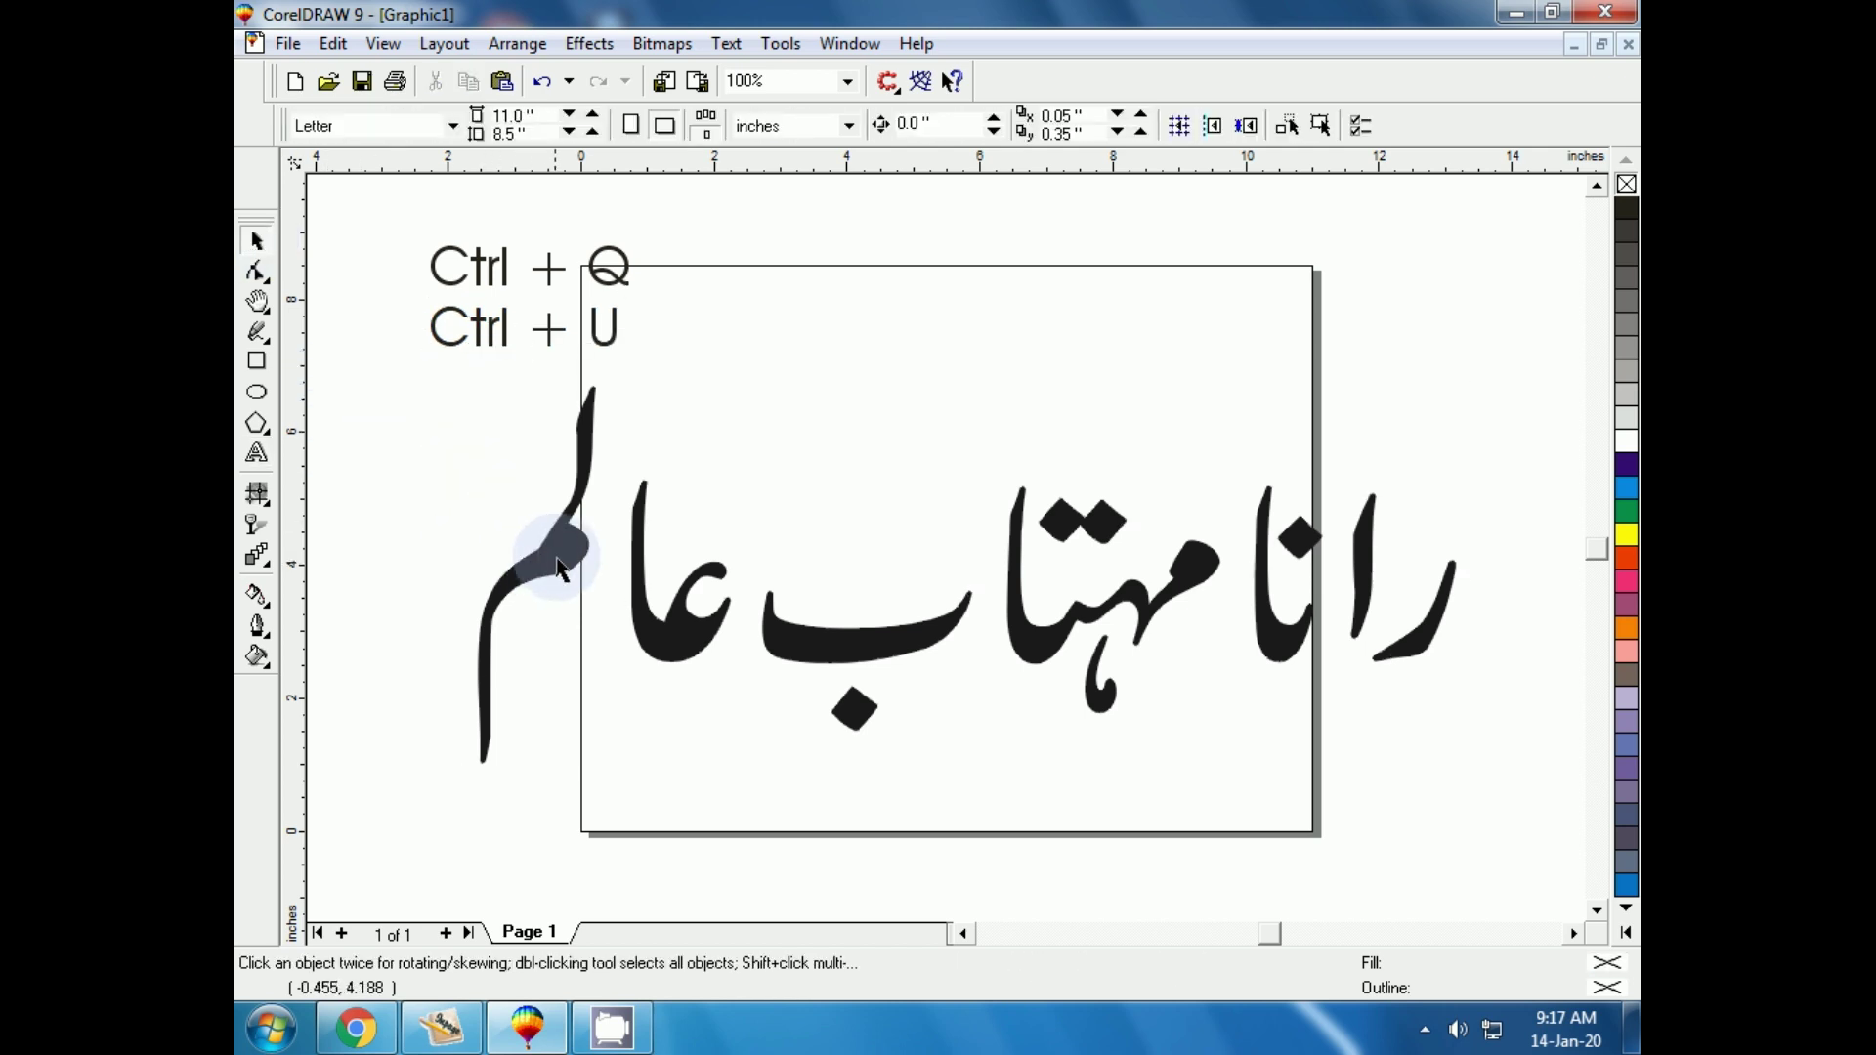
{"action": "left_click", "coordinate": [677, 661]}
Inspect the separate letters and nudge the small ہ stroke up-left.
{"action": "left_click", "coordinate": [832, 665]}
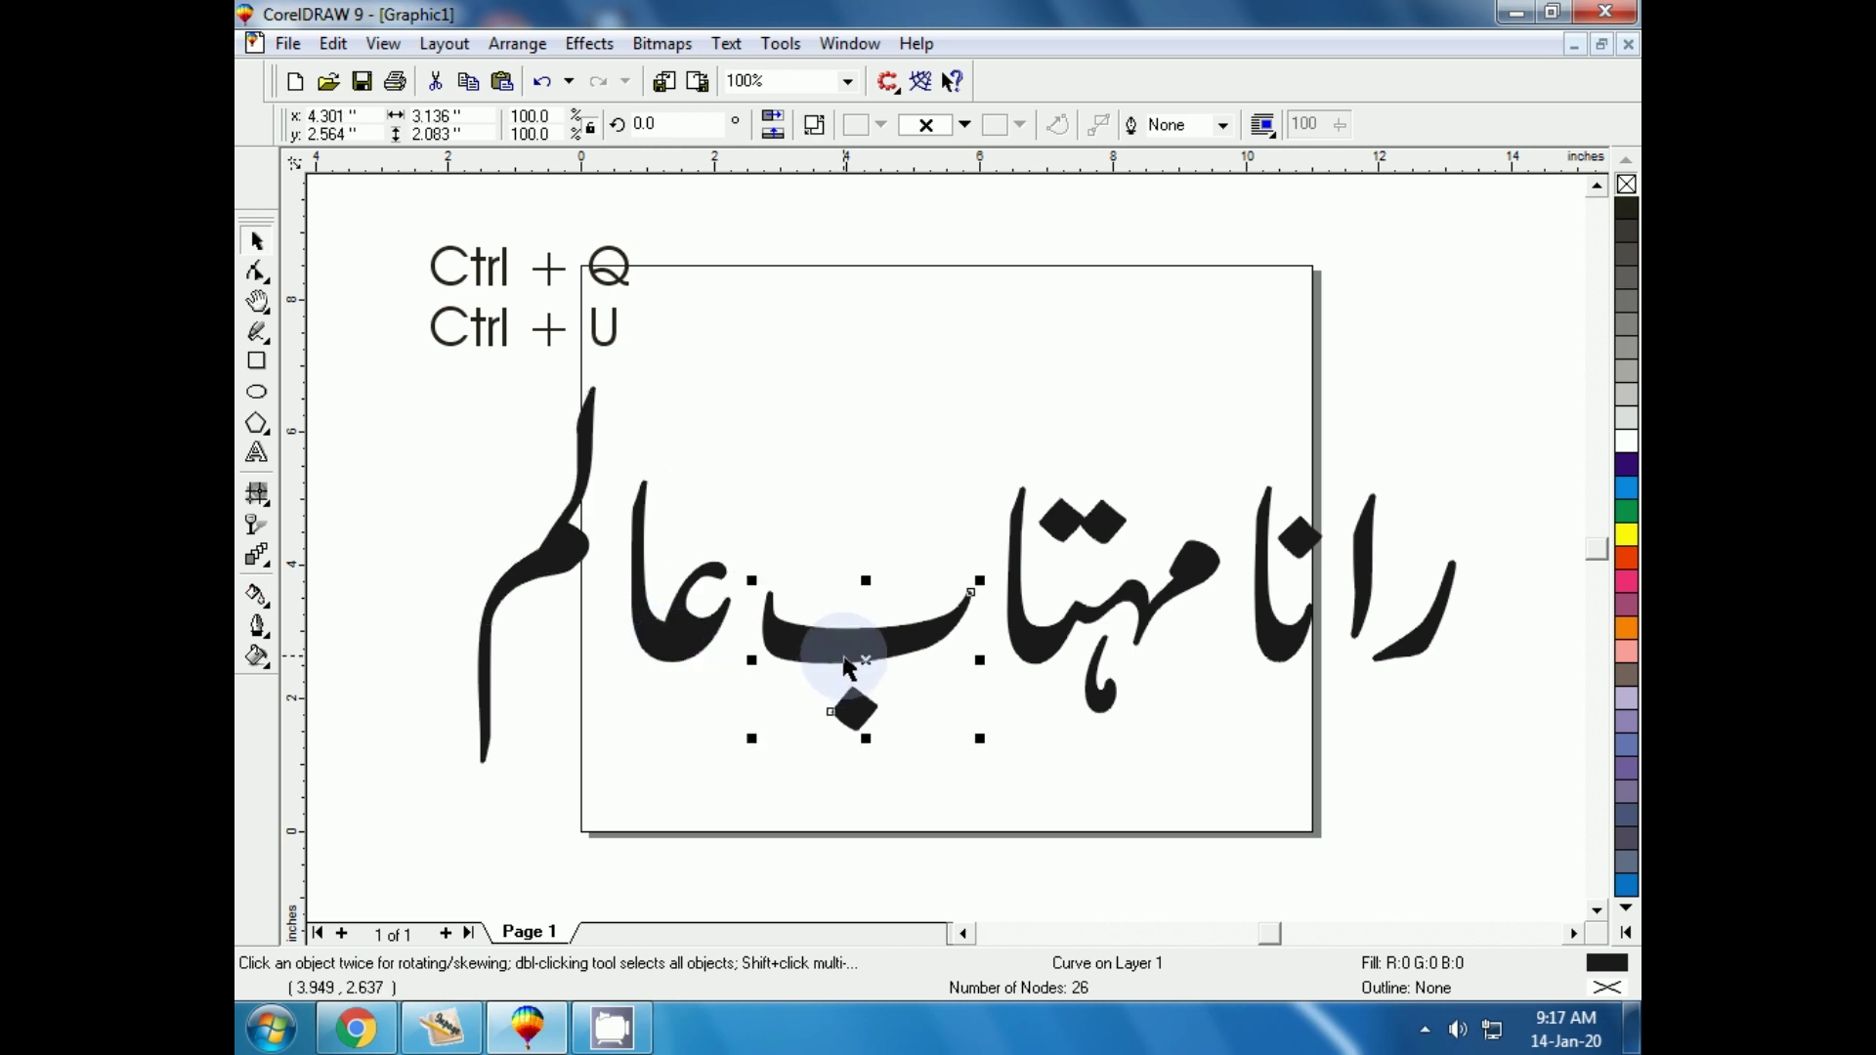
{"action": "left_click", "coordinate": [1038, 656]}
{"action": "left_click", "coordinate": [1258, 633]}
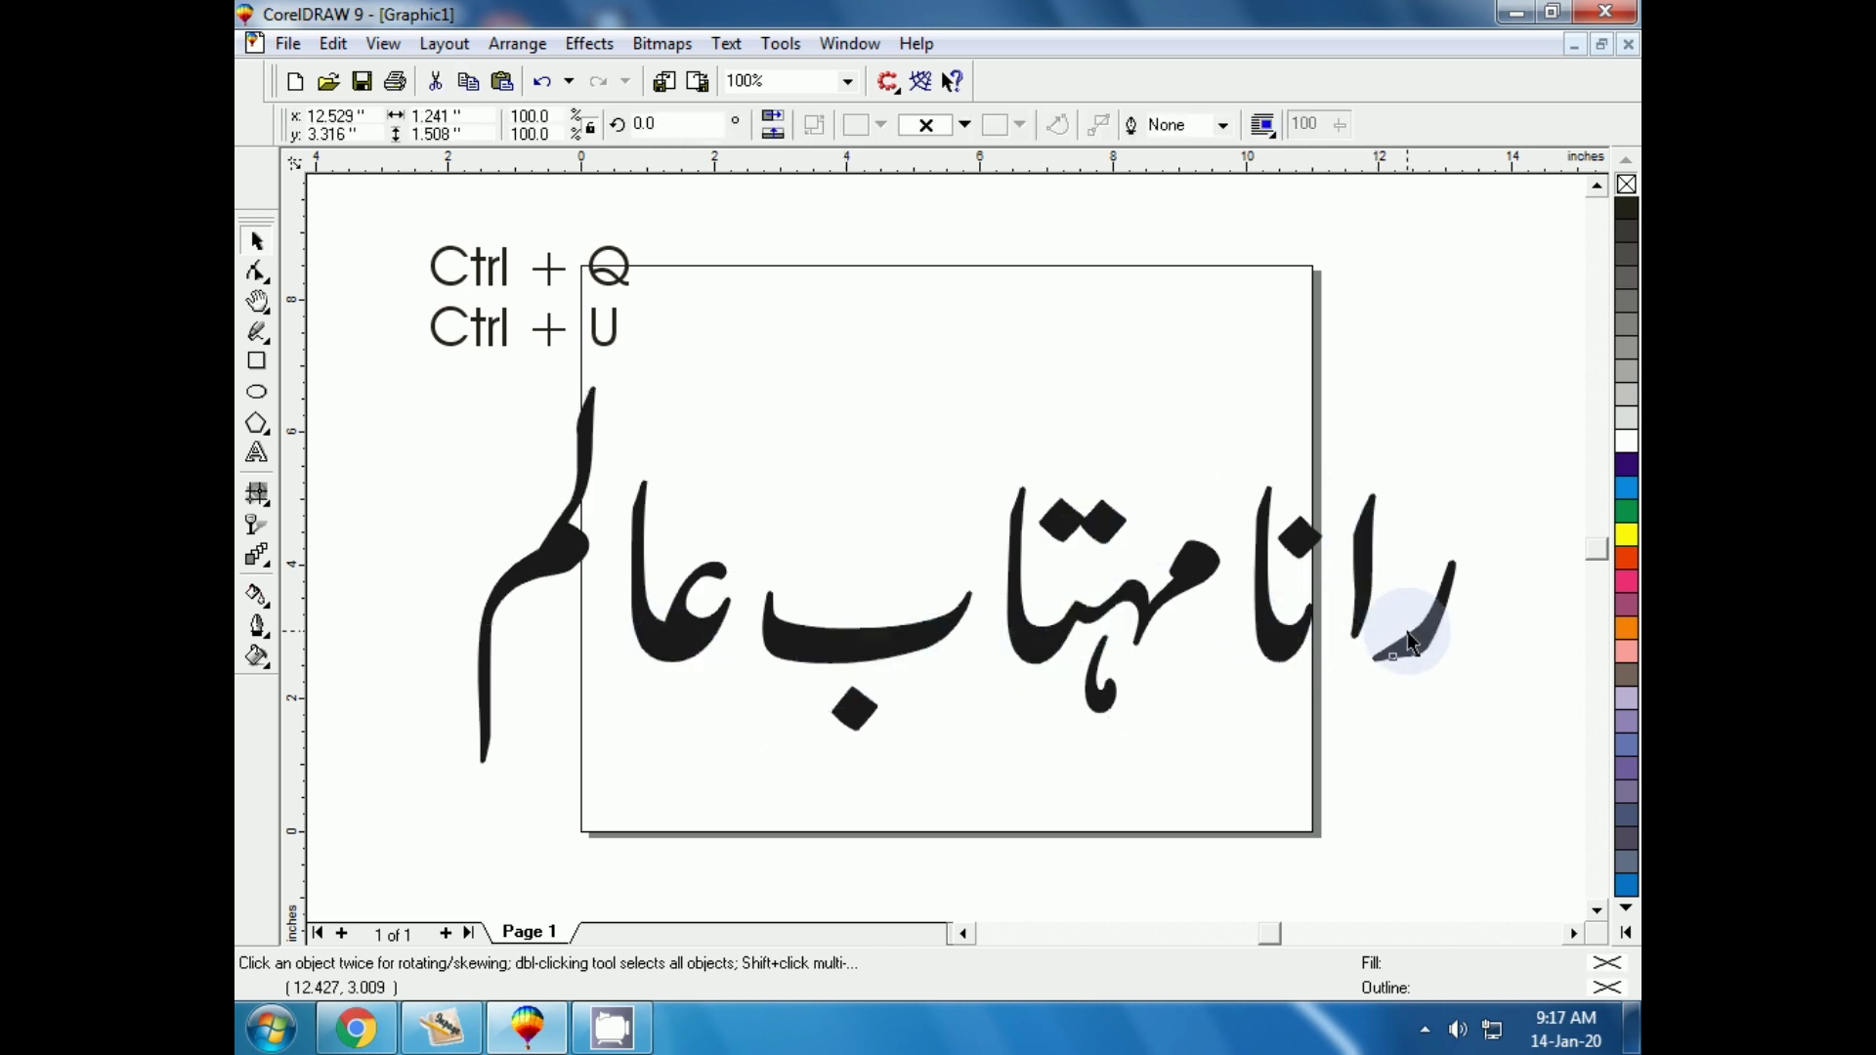
{"action": "left_click", "coordinate": [1298, 537]}
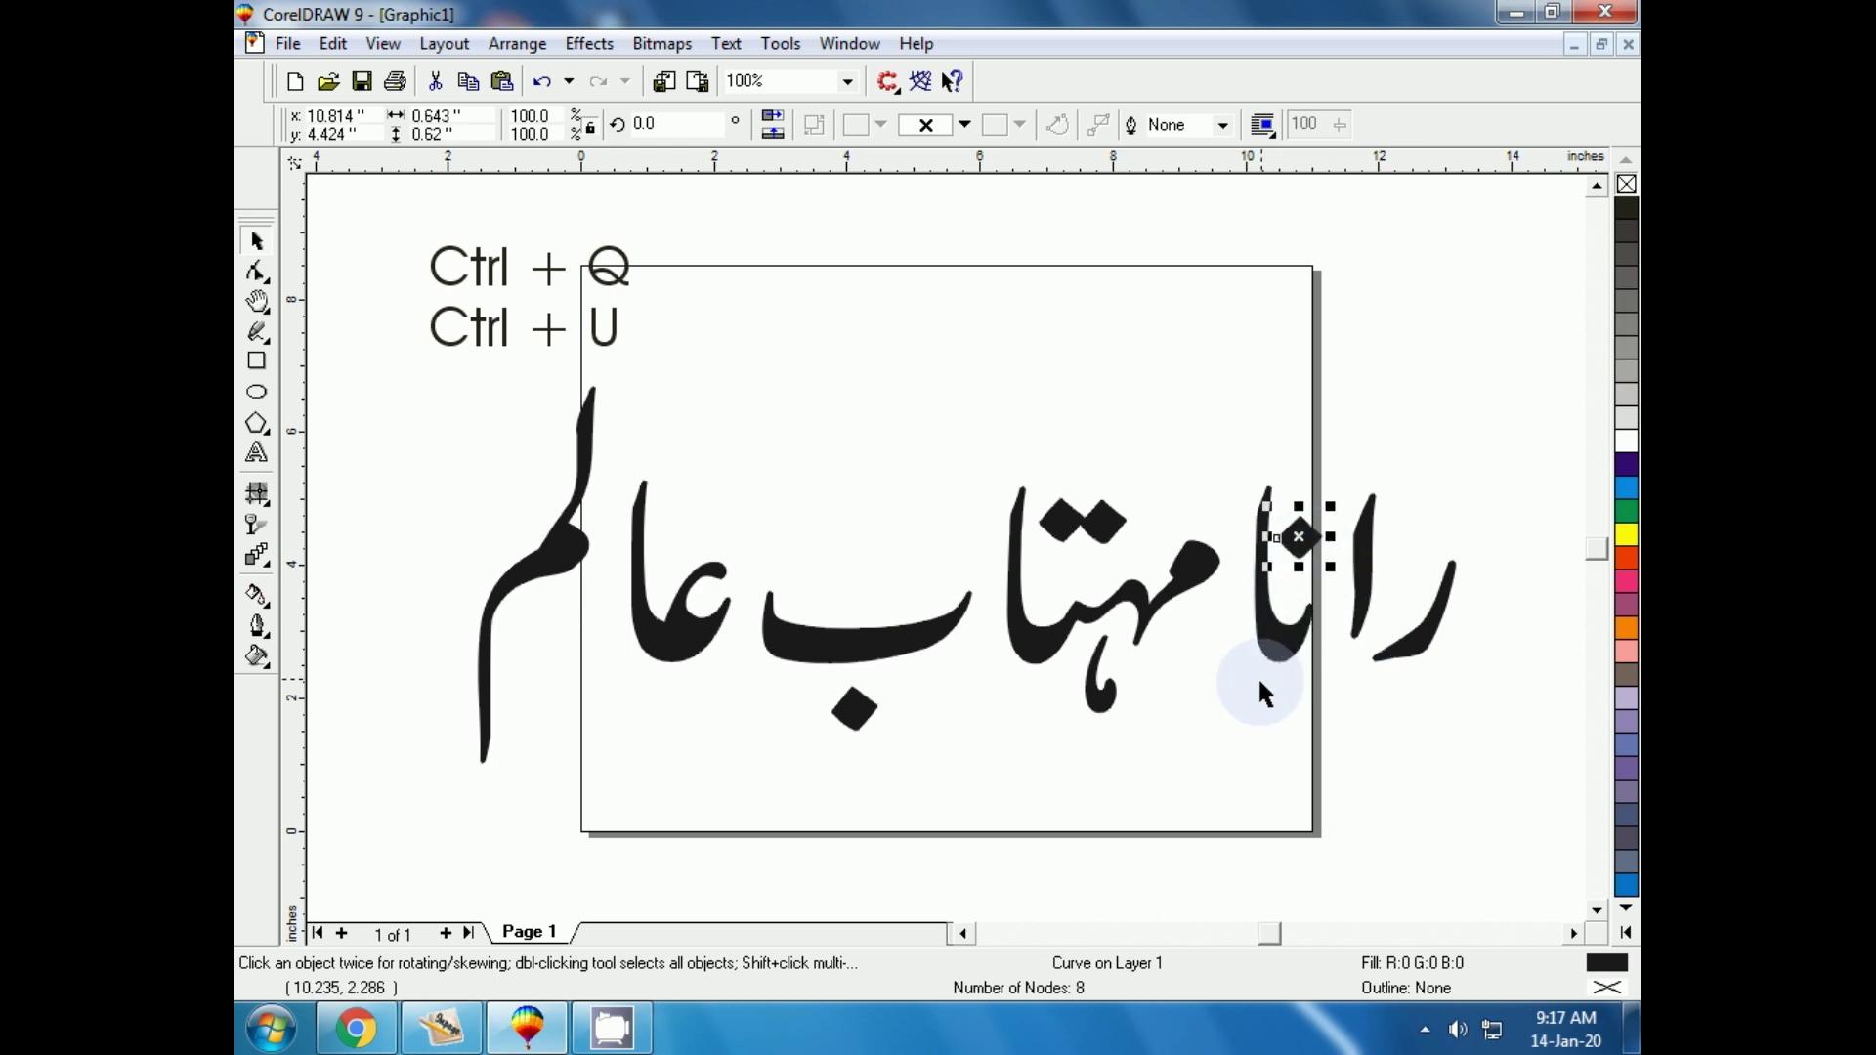
{"action": "left_click", "coordinate": [1072, 528]}
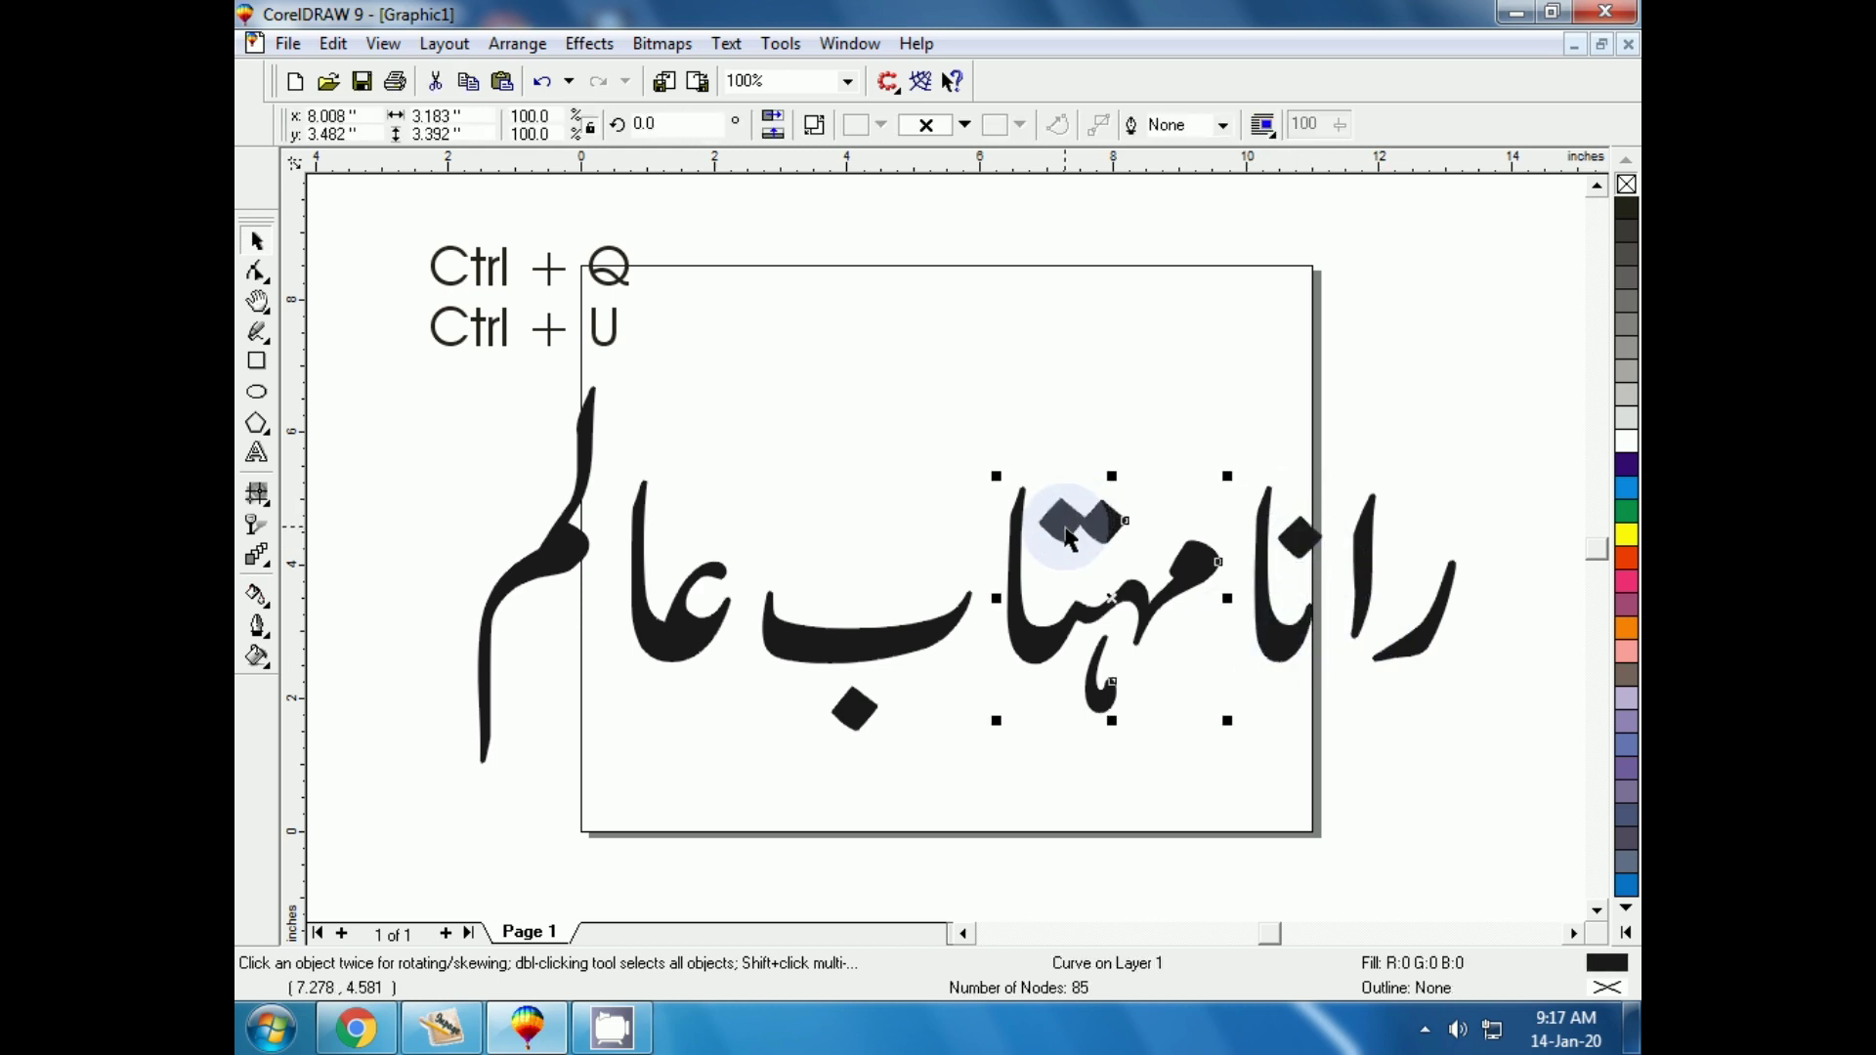
{"action": "left_click", "coordinate": [1104, 698]}
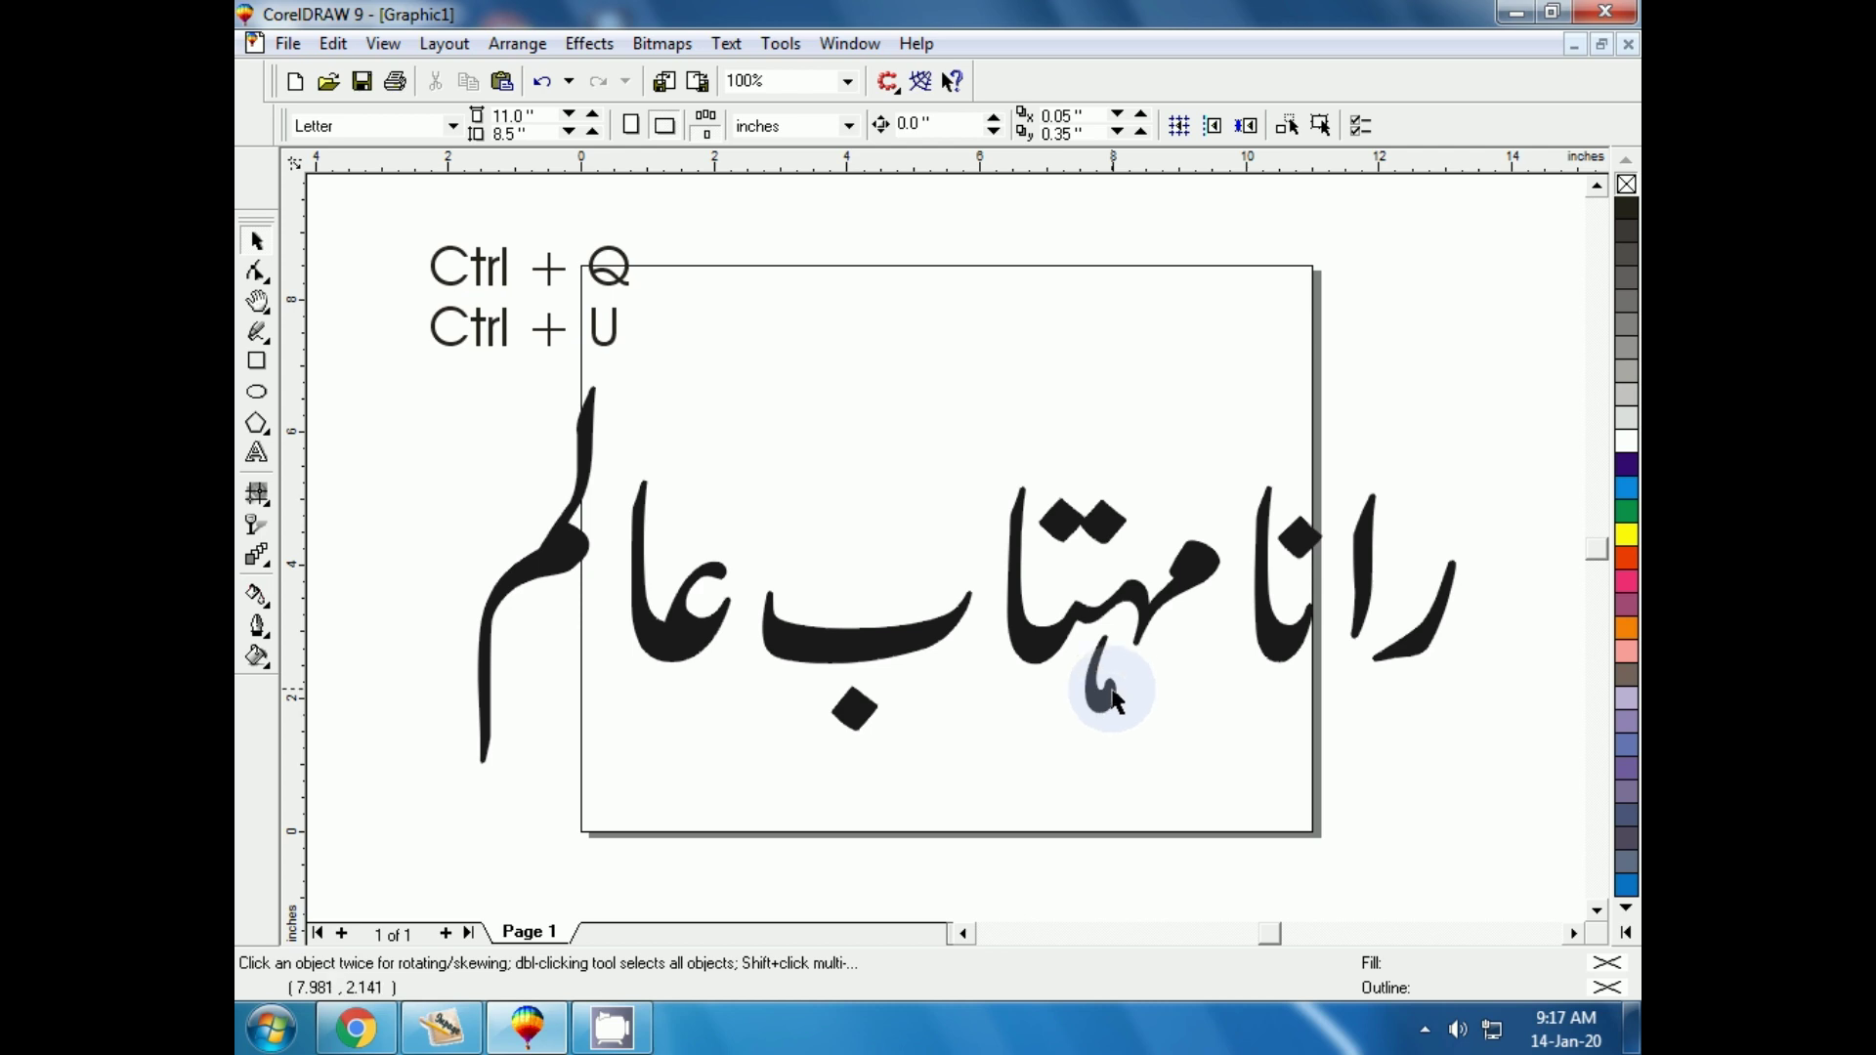
{"action": "left_click_drag", "start_coordinate": [1113, 691], "coordinate": [1107, 679]}
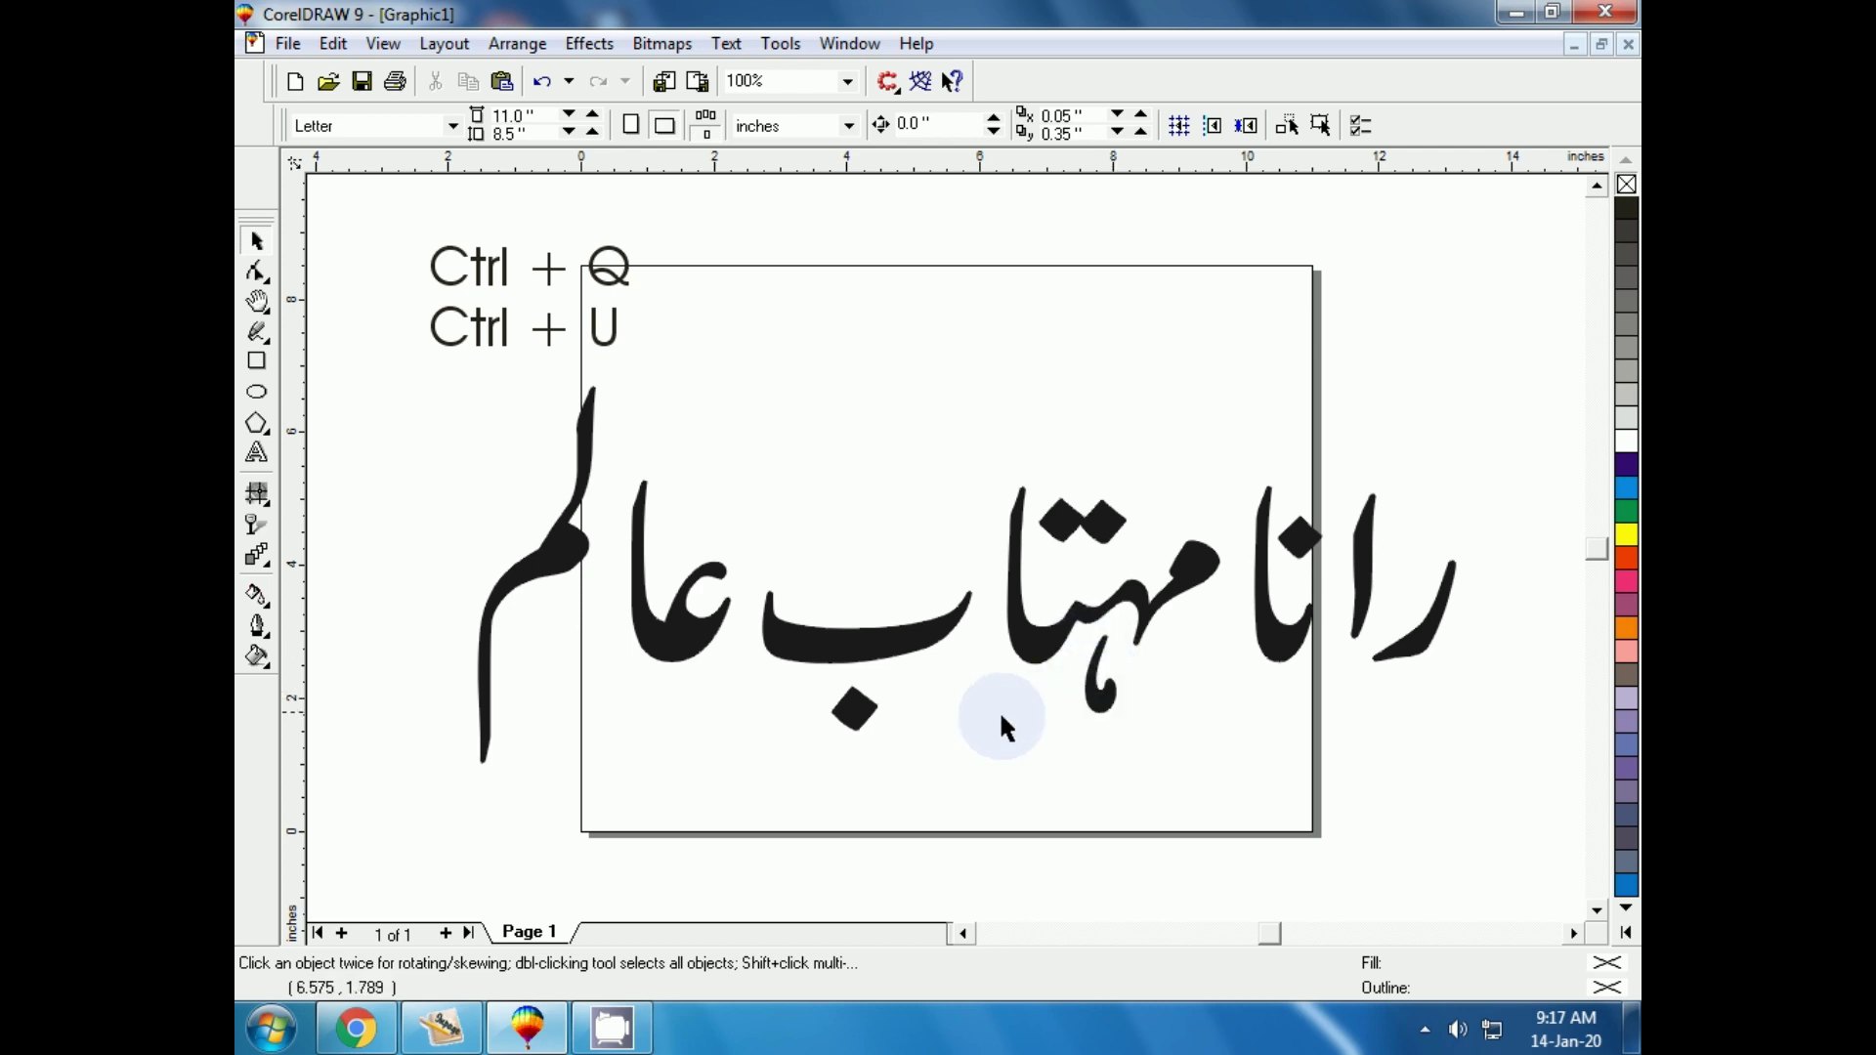
Break the ب curve apart from its dot with Ctrl+K.
{"action": "left_click", "coordinate": [858, 713]}
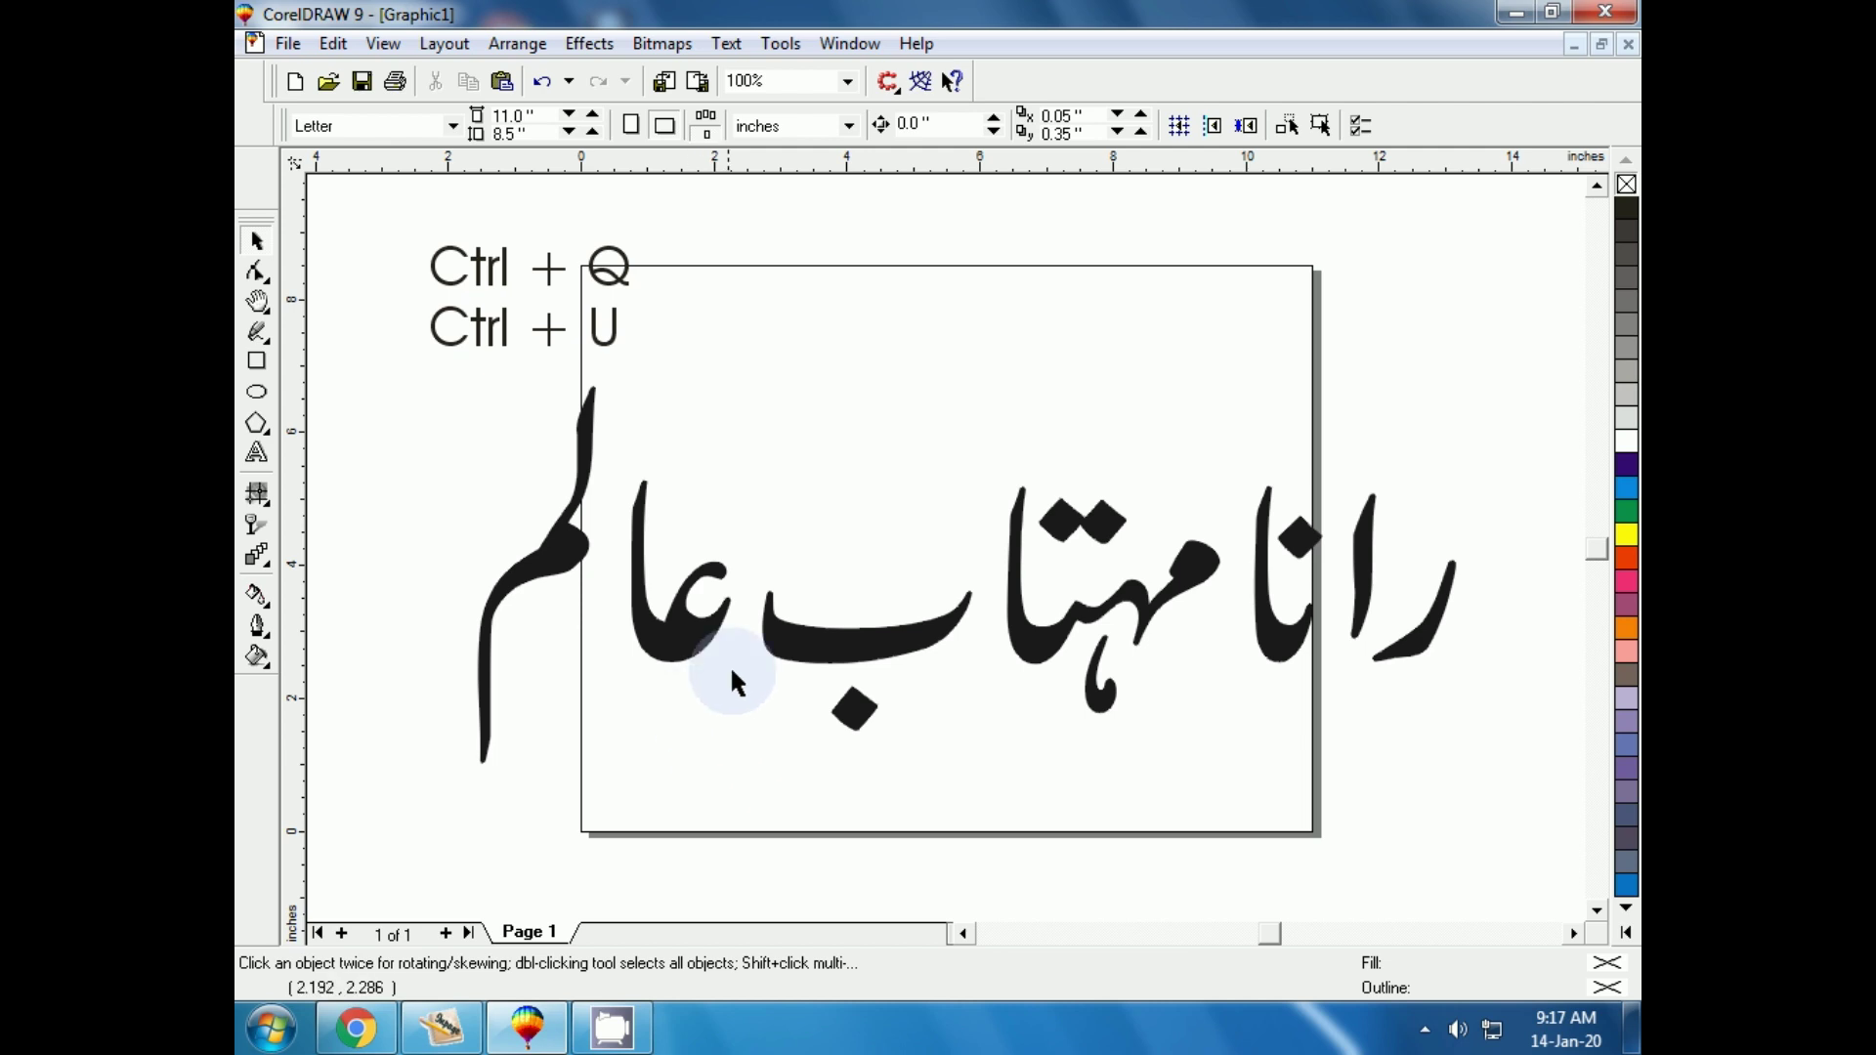
{"action": "left_click", "coordinate": [799, 663]}
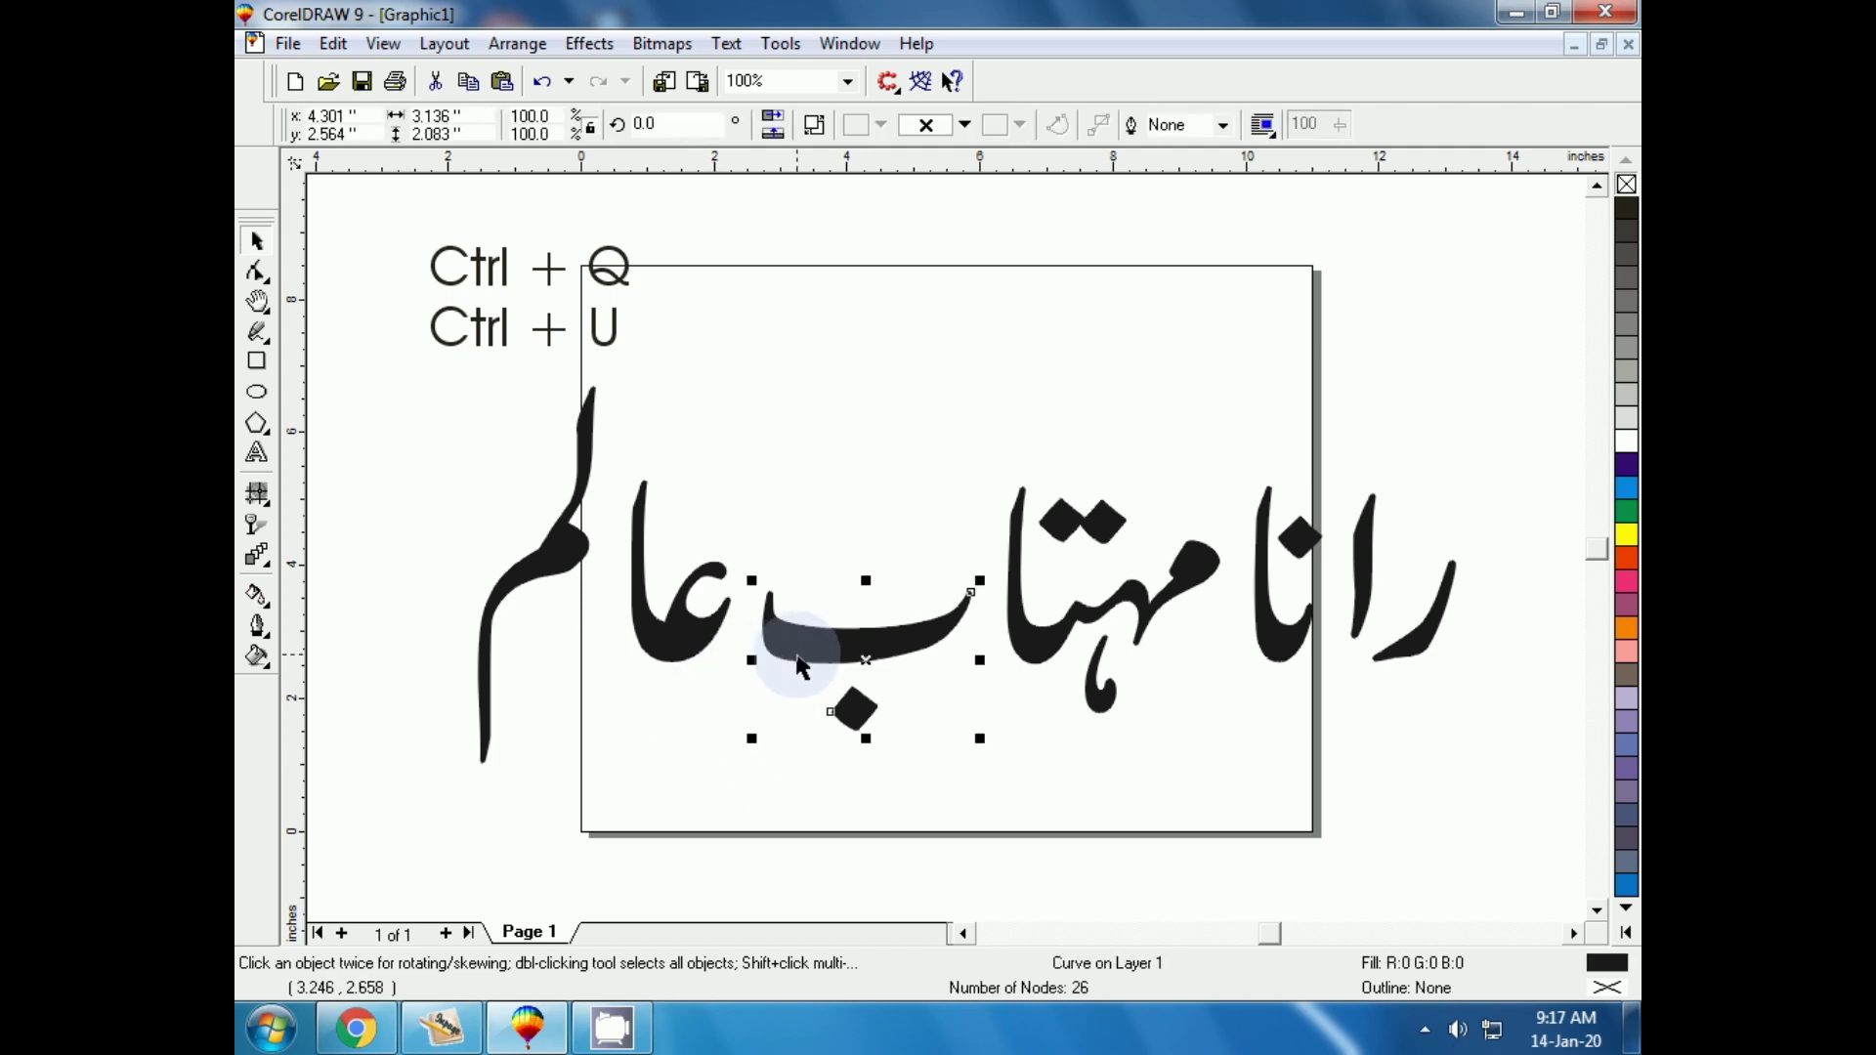
{"action": "left_click", "coordinate": [683, 587]}
{"action": "left_click", "coordinate": [671, 628]}
{"action": "left_click", "coordinate": [799, 650]}
{"action": "key", "text": "ctrl+k"}
{"action": "left_click", "coordinate": [824, 431]}
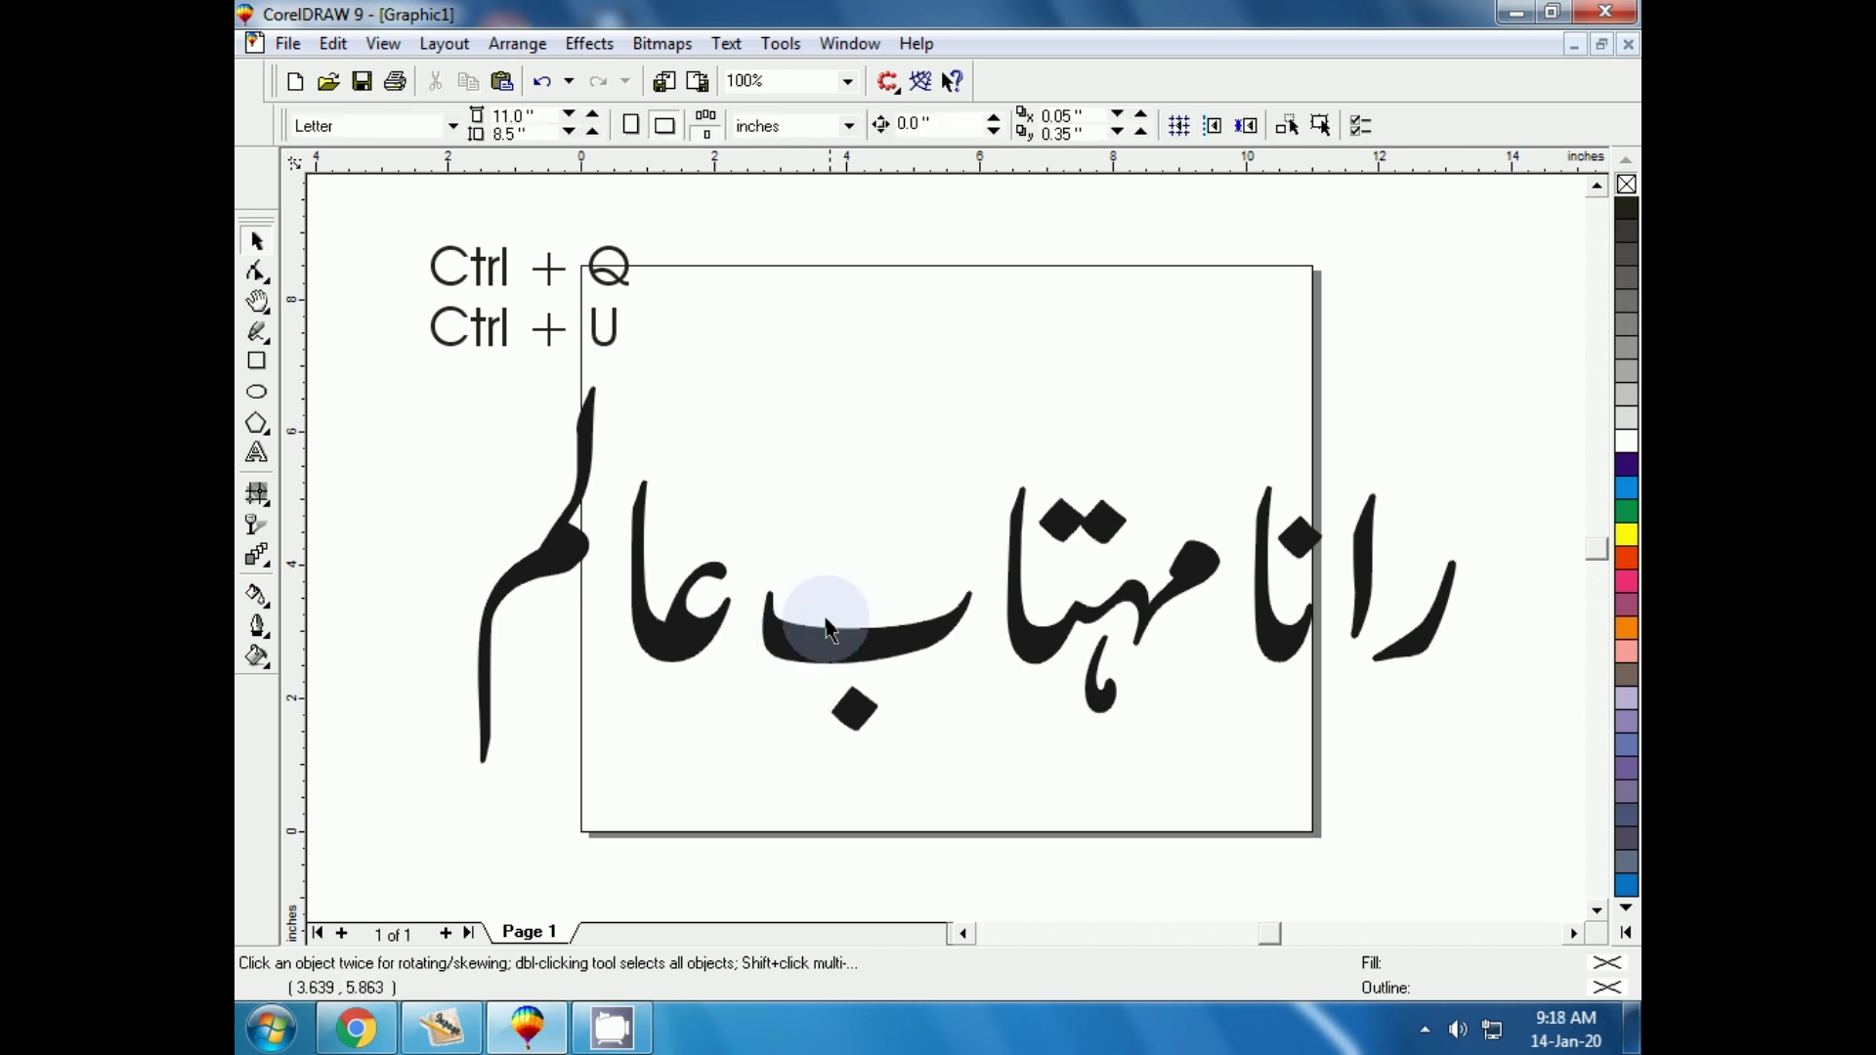
{"action": "left_click", "coordinate": [856, 703]}
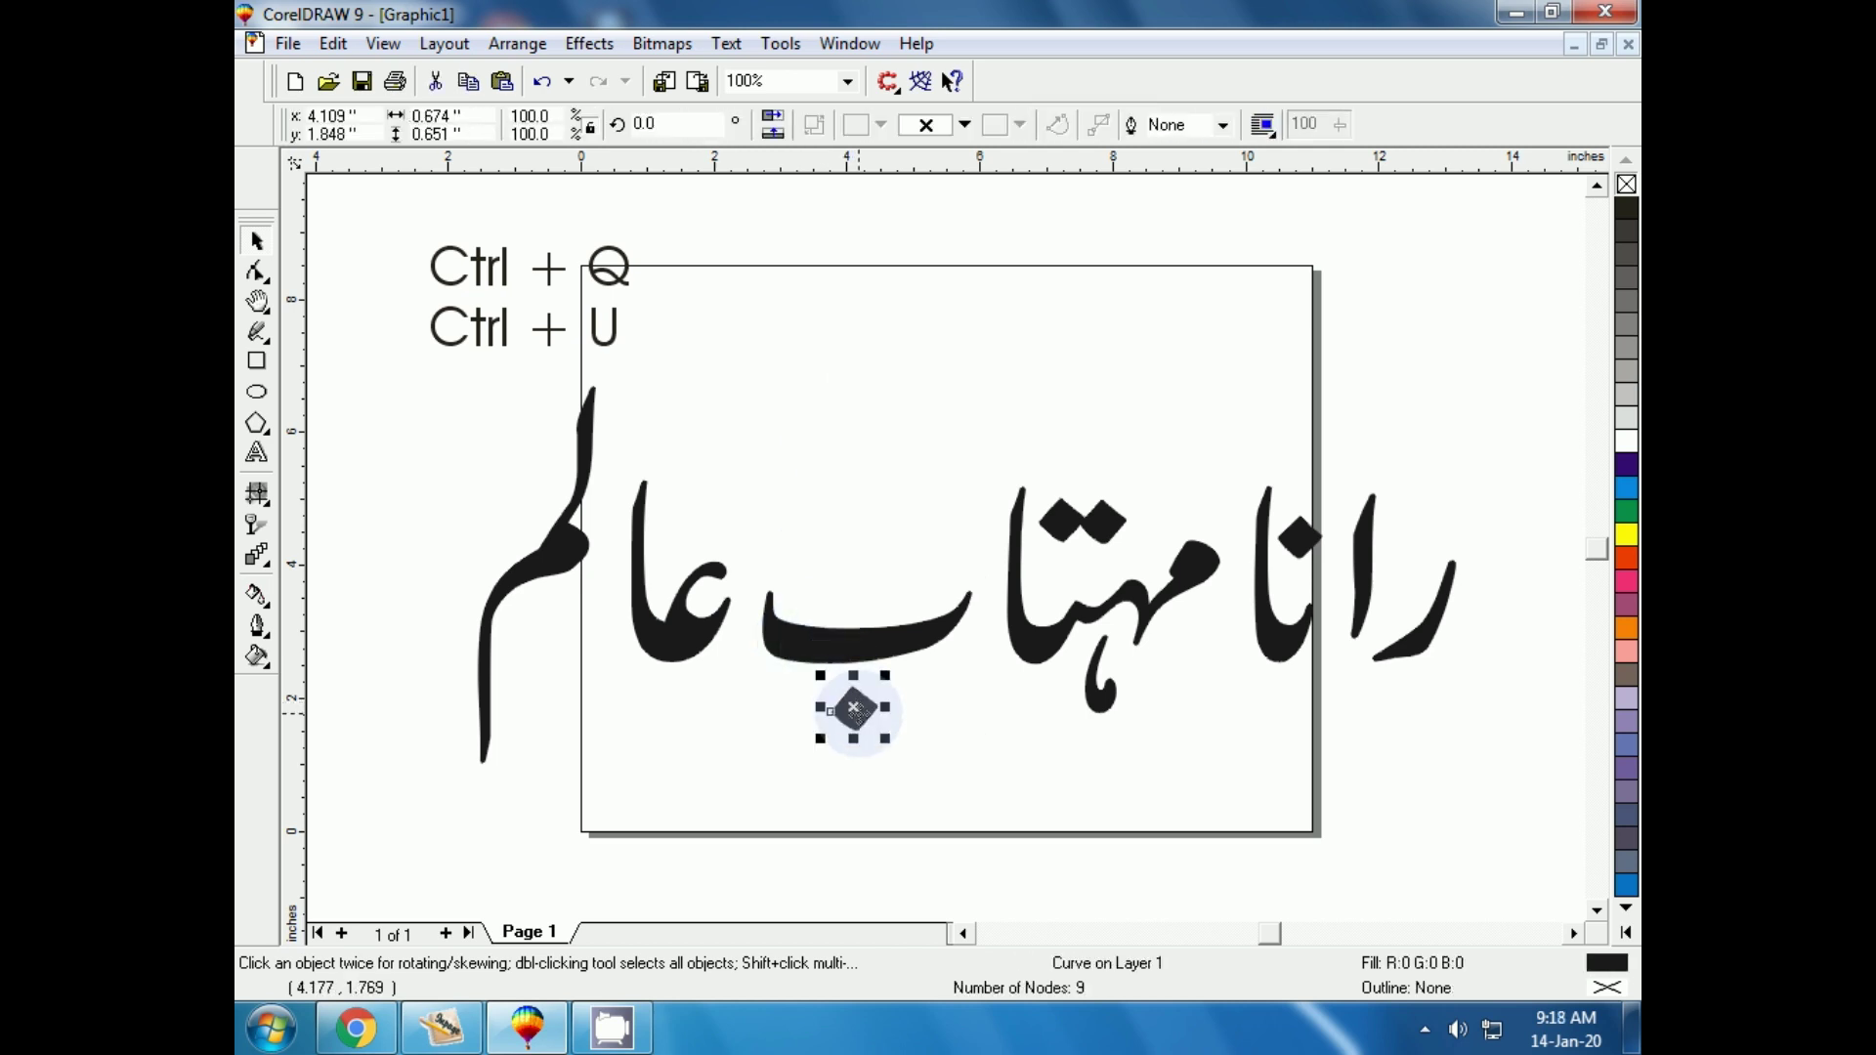
{"action": "left_click", "coordinate": [1056, 660]}
Split the مہتا curve with Ctrl+K into its letters and two dots.
{"action": "left_click", "coordinate": [1062, 667]}
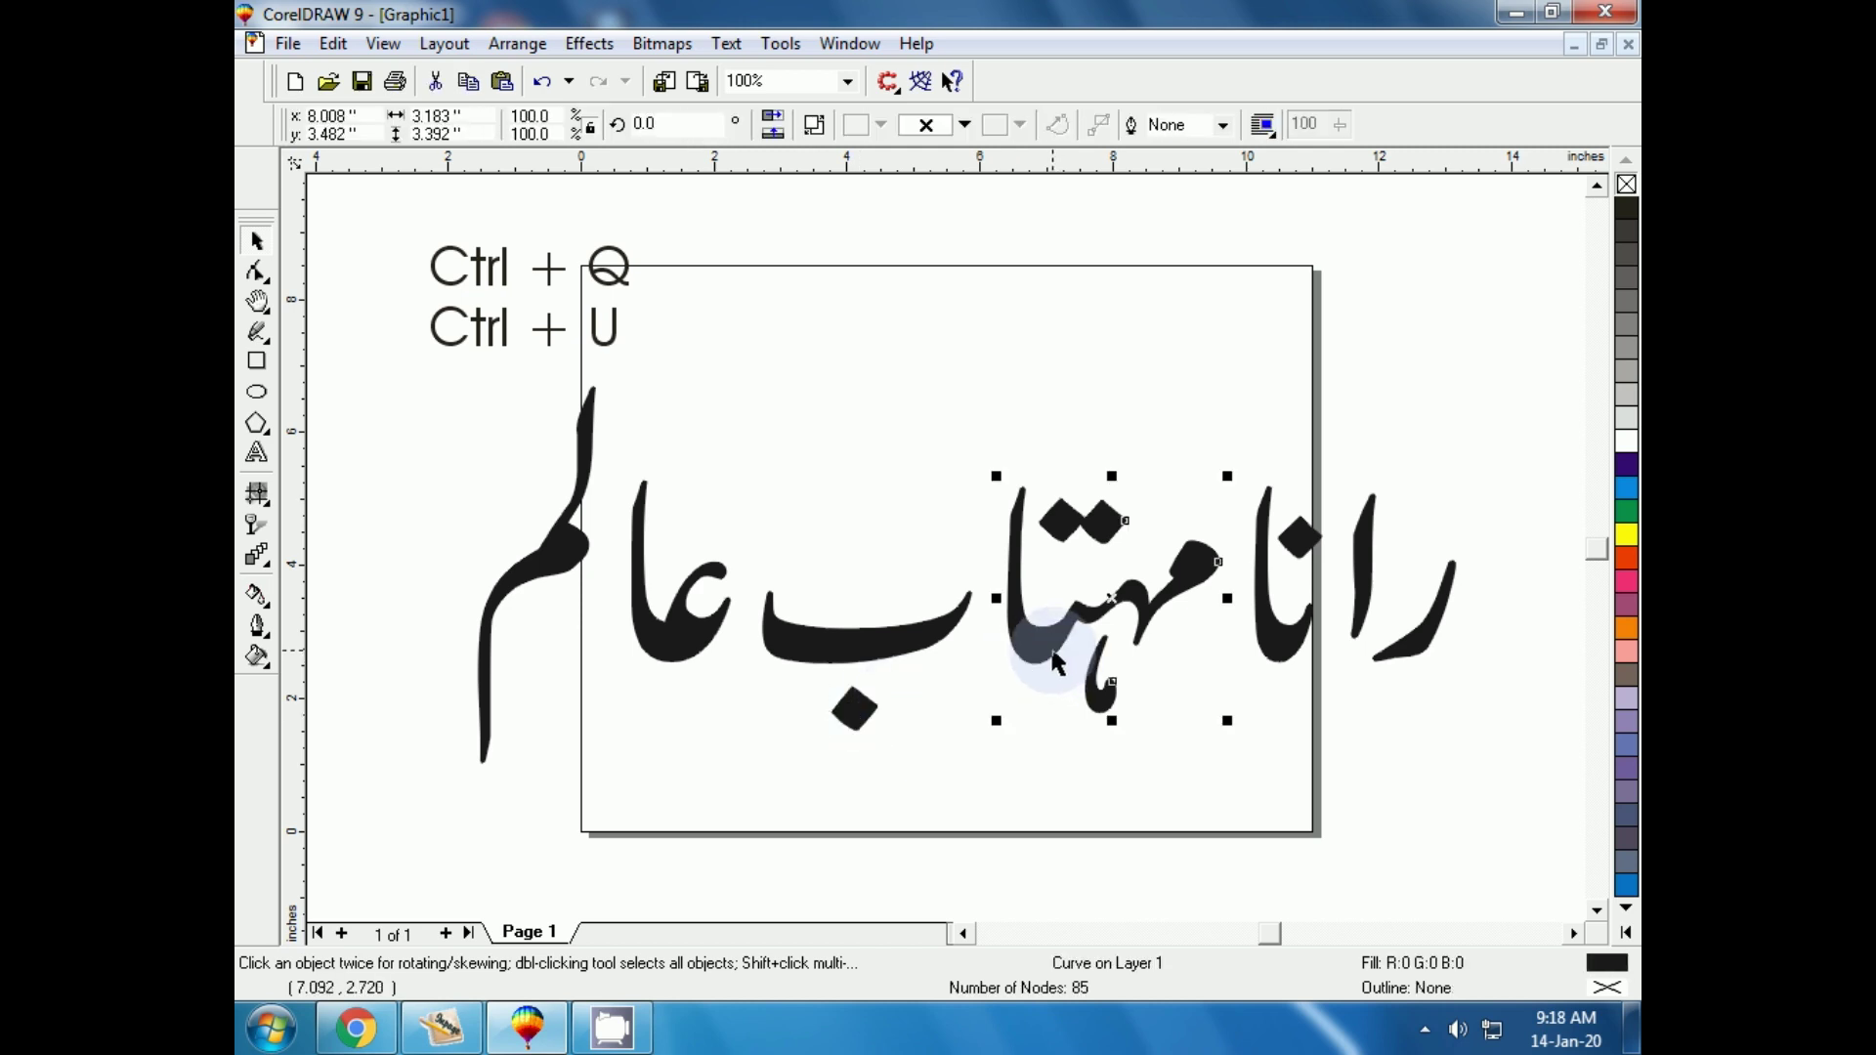
{"action": "key", "text": "ctrl+k"}
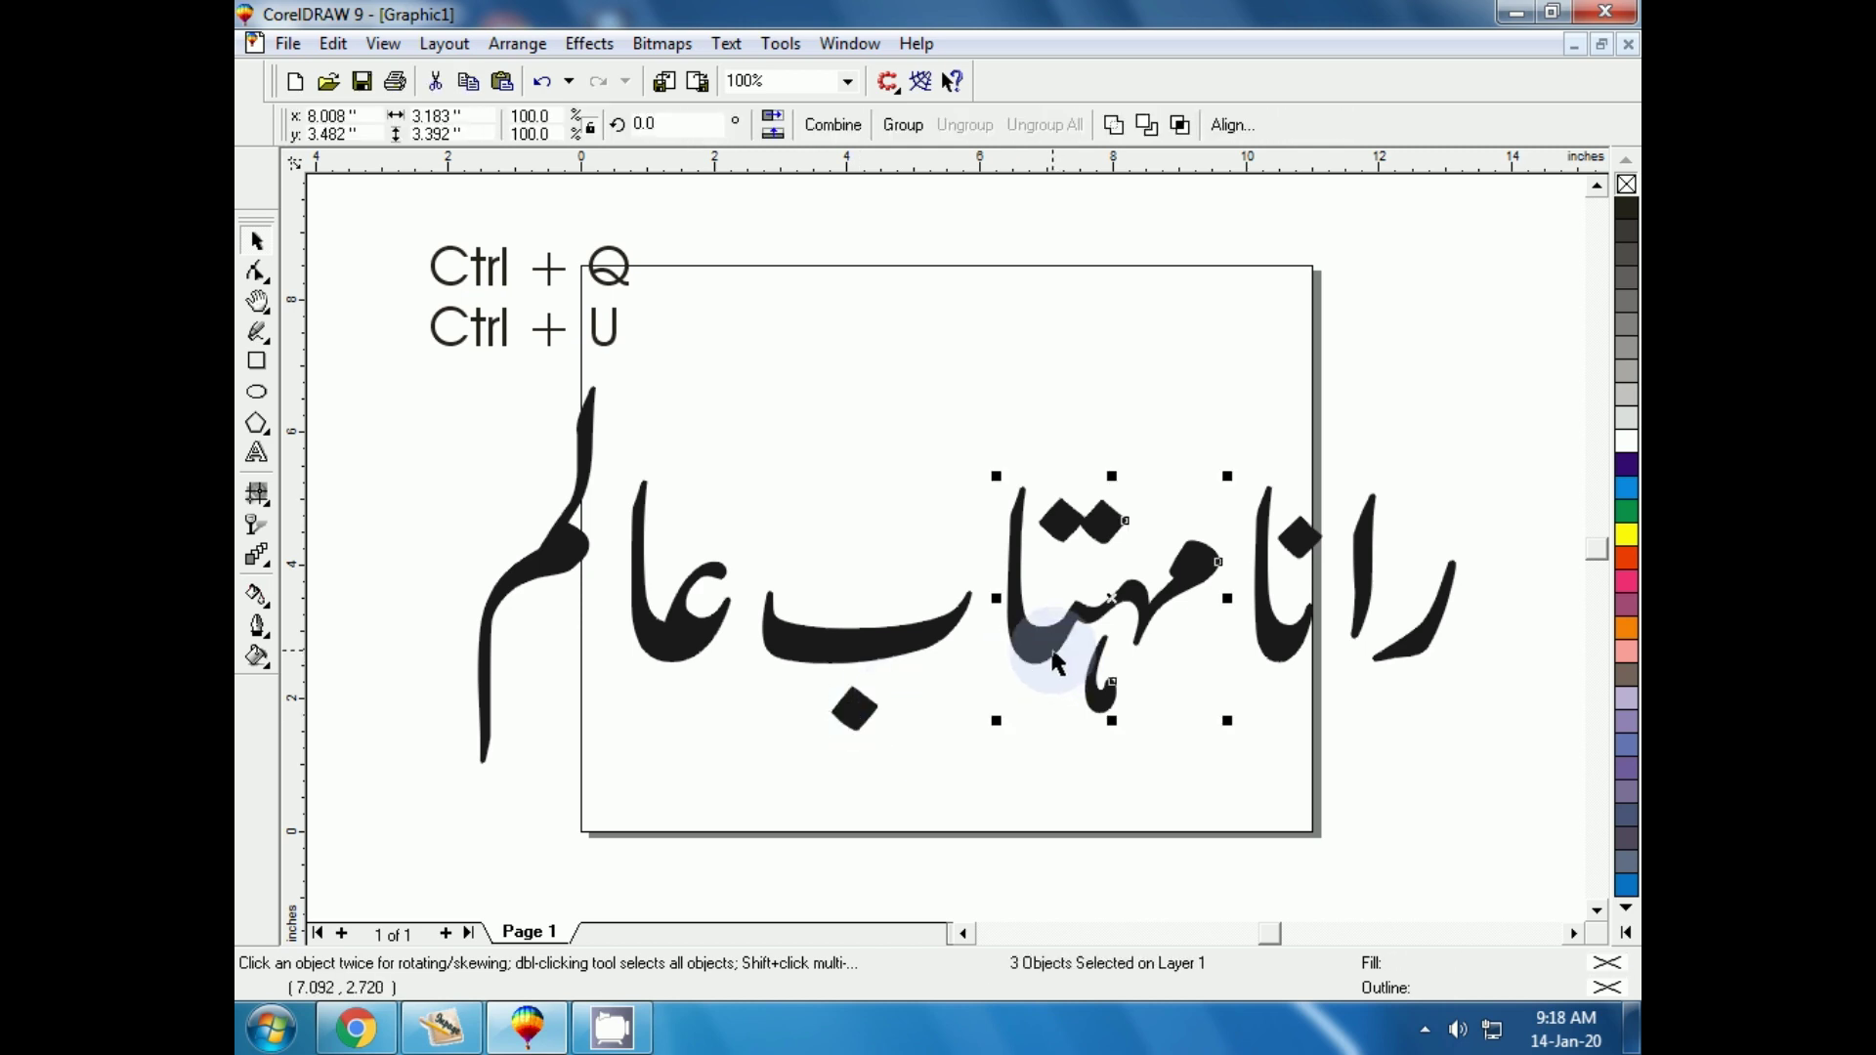
{"action": "left_click", "coordinate": [1055, 663]}
{"action": "left_click", "coordinate": [1075, 521]}
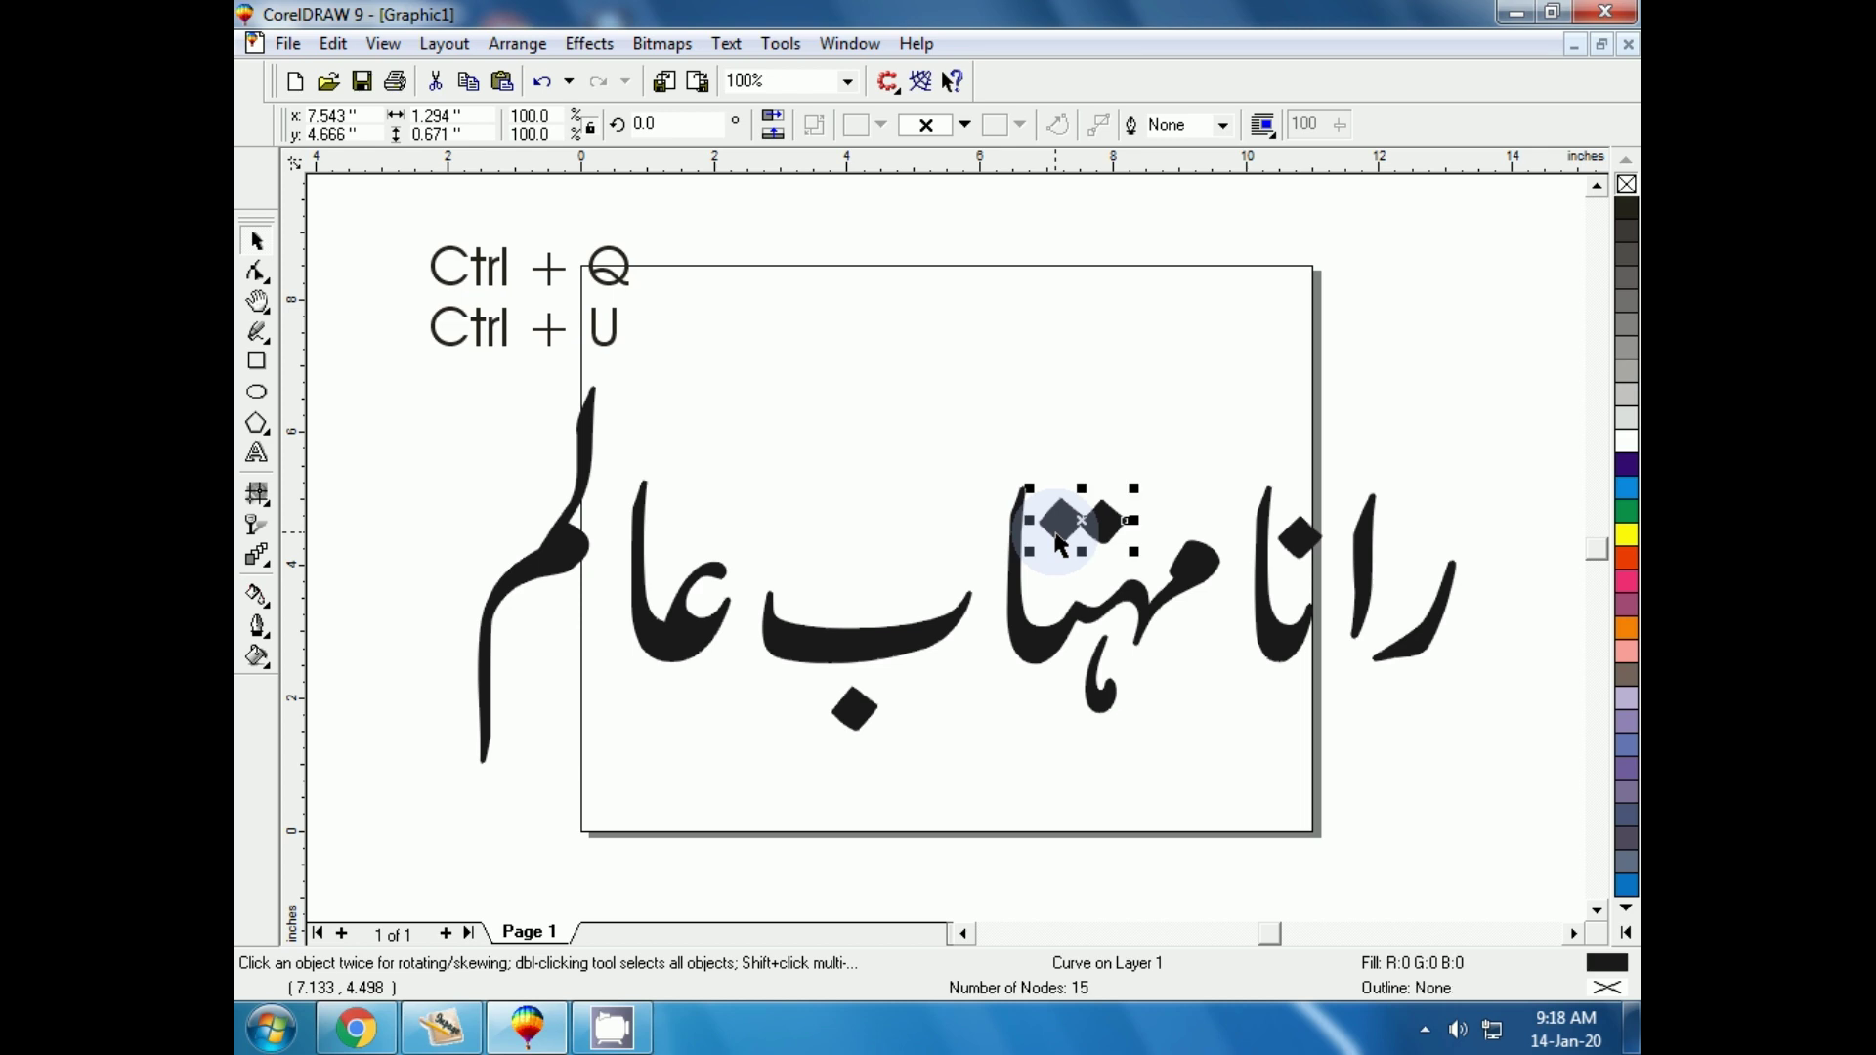
{"action": "left_click", "coordinate": [1097, 699]}
Try moving the نا curve left and down, then undo the move.
{"action": "left_click", "coordinate": [1280, 635]}
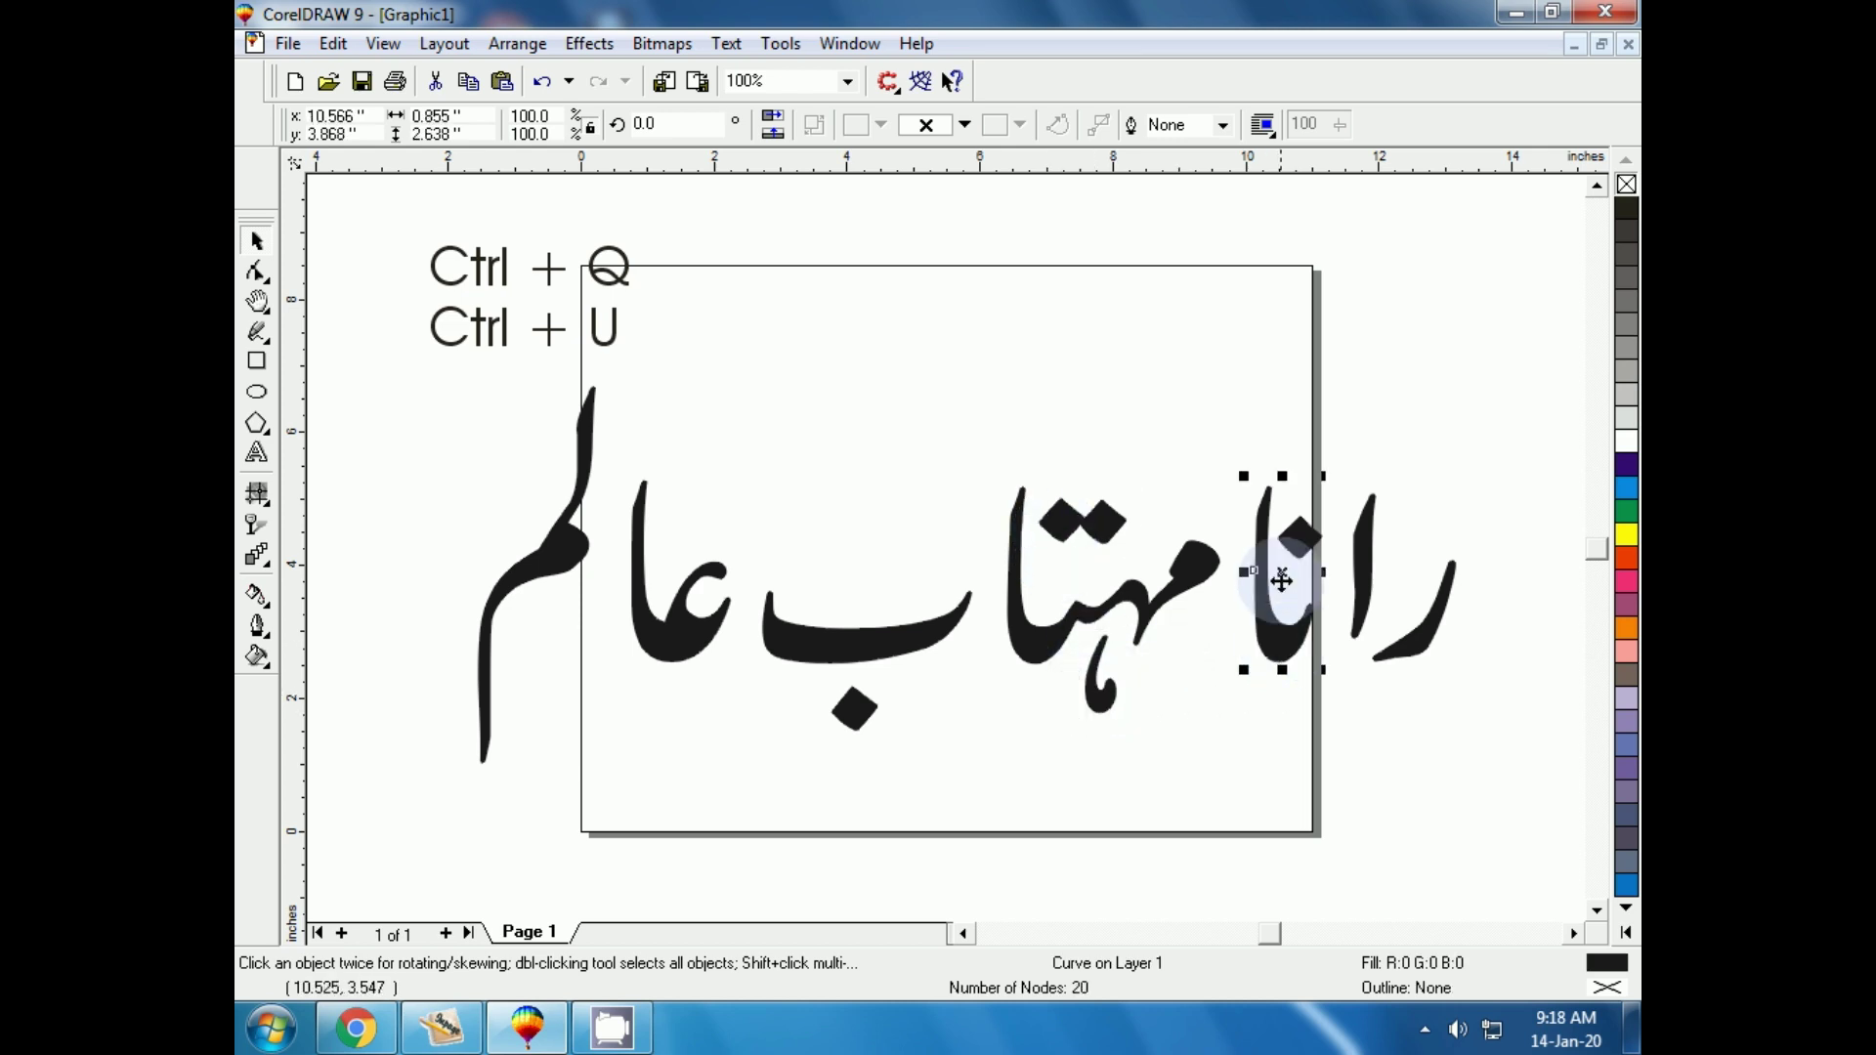
{"action": "left_click_drag", "start_coordinate": [1281, 581], "coordinate": [1243, 613]}
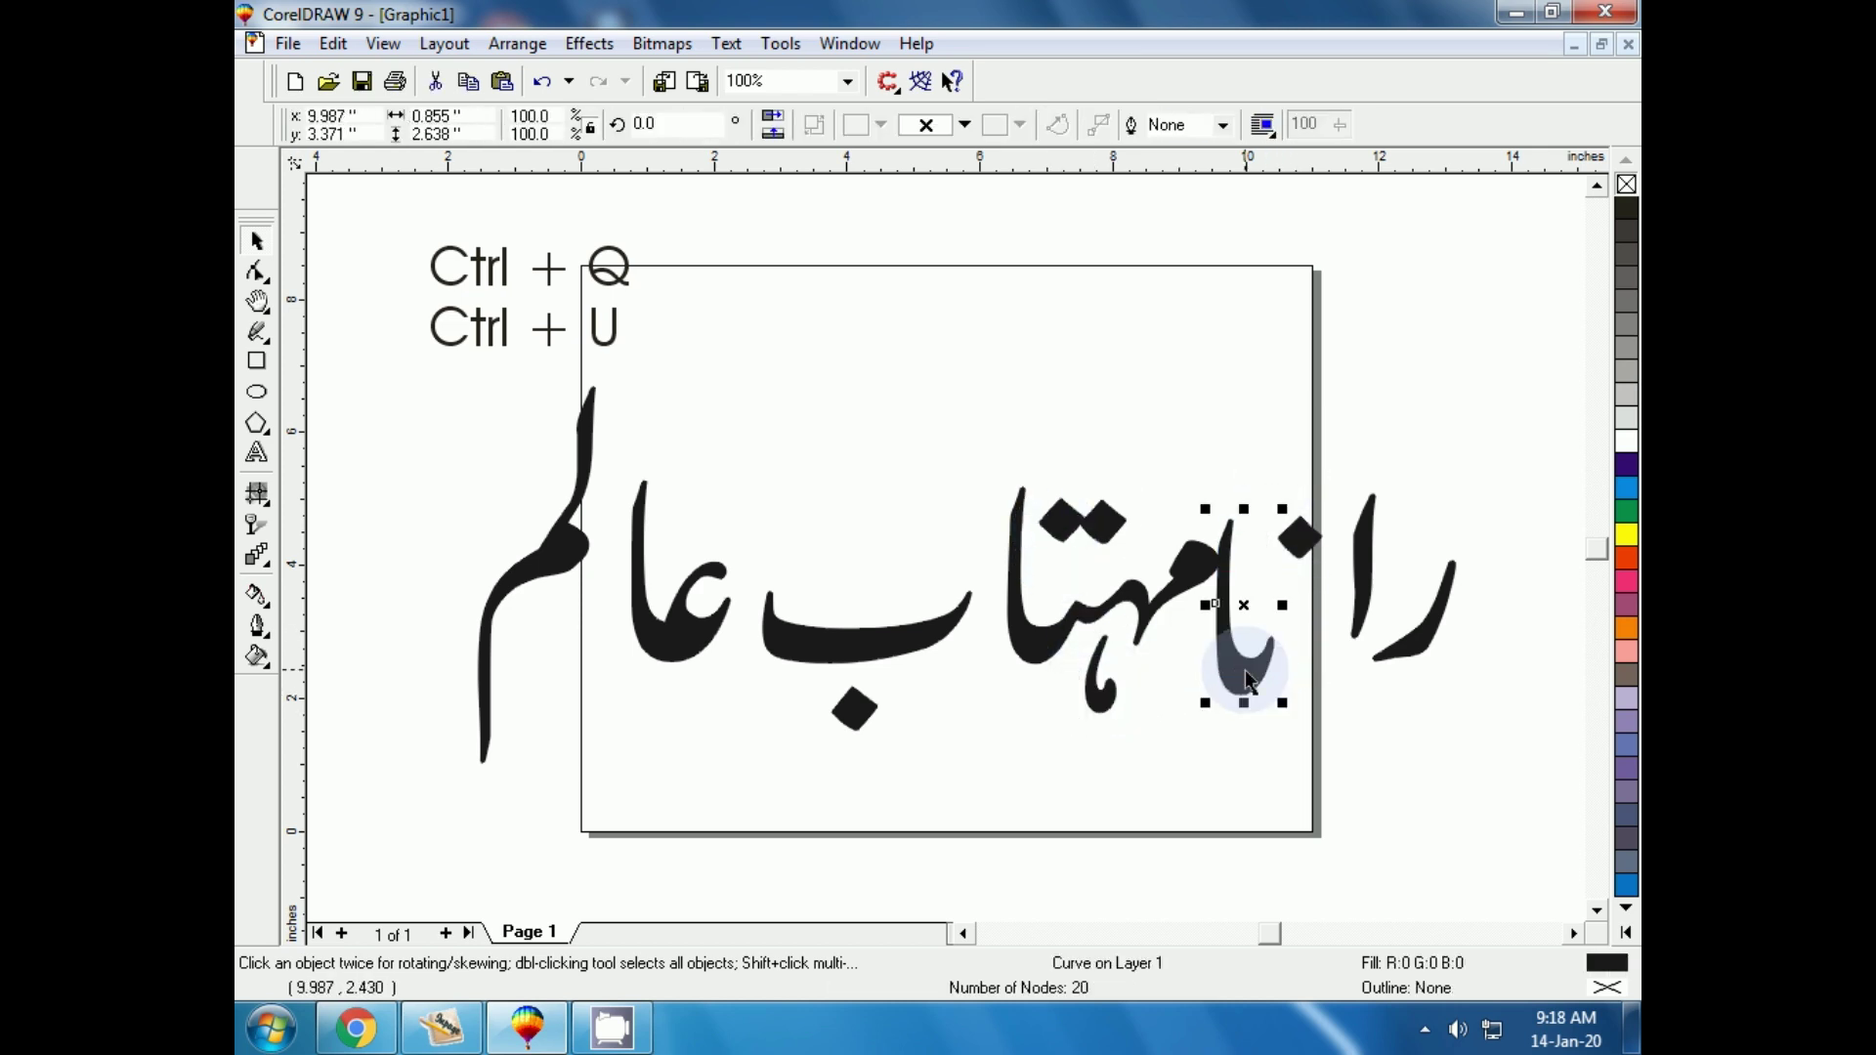
{"action": "key", "text": "ctrl+z"}
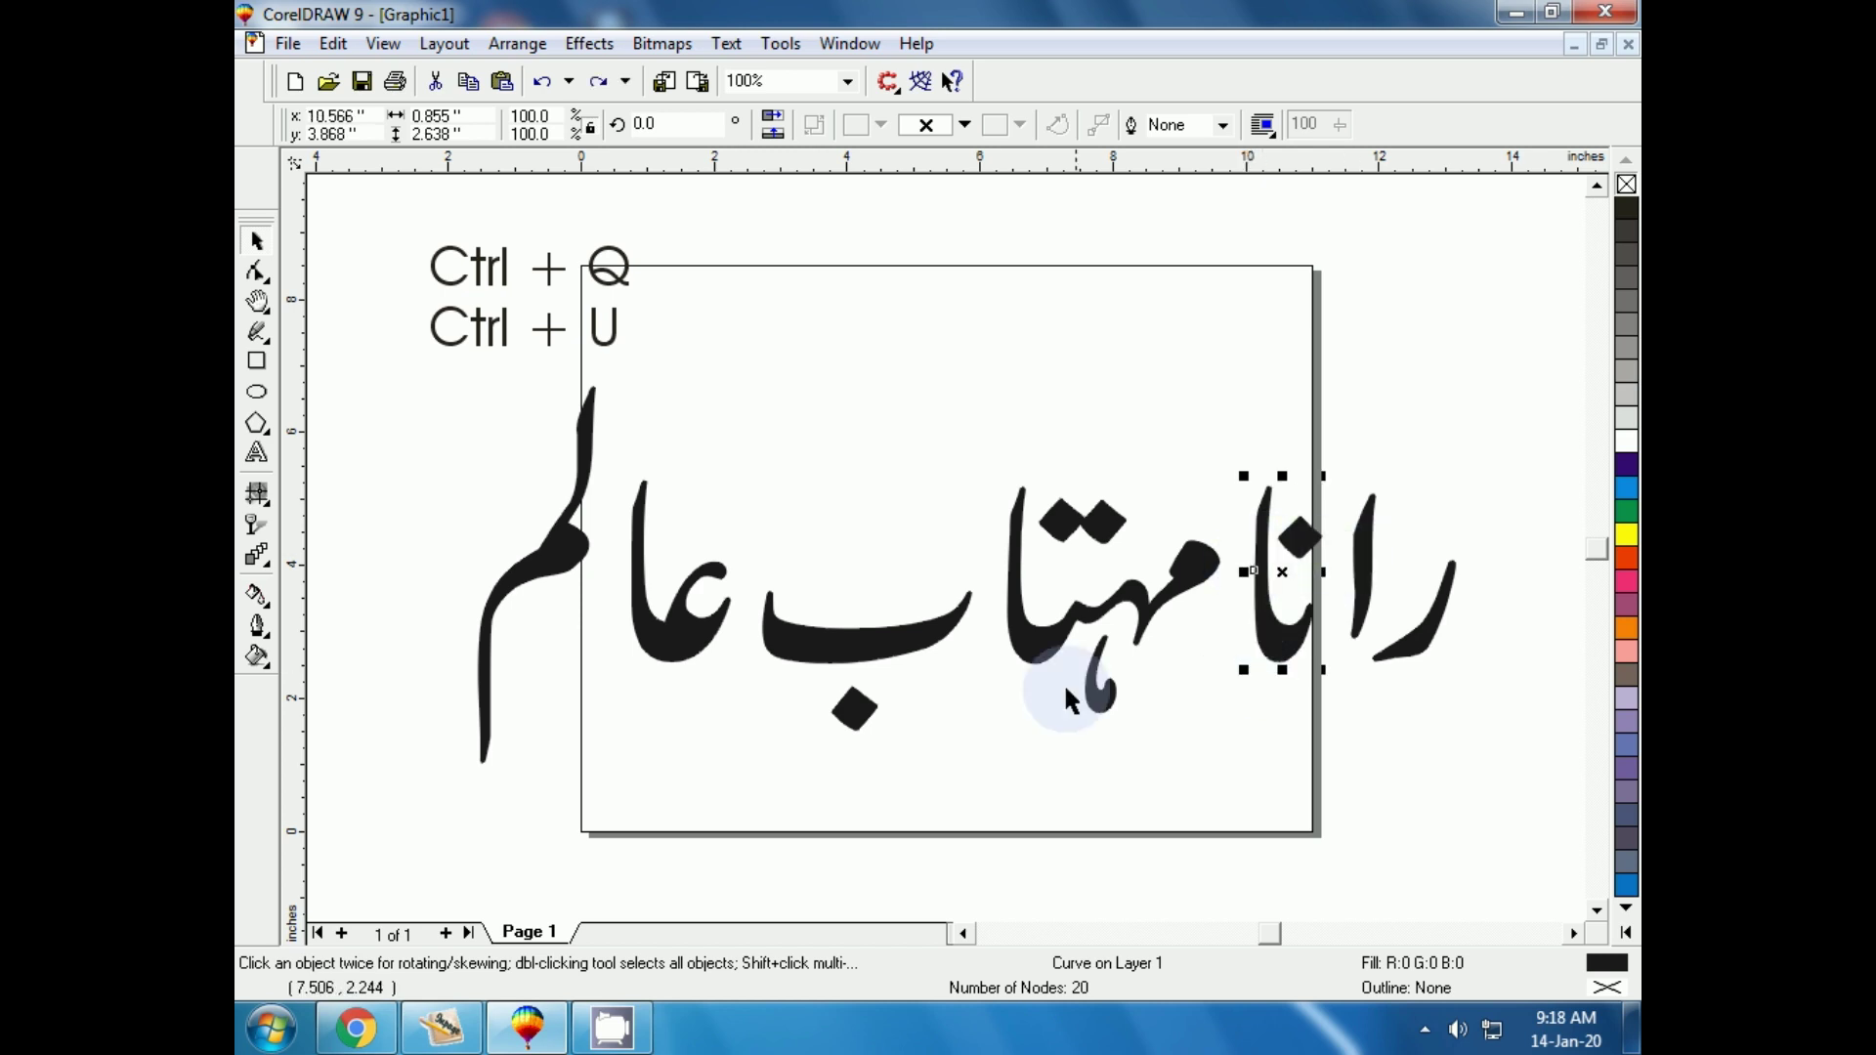
{"action": "left_click", "coordinate": [826, 745]}
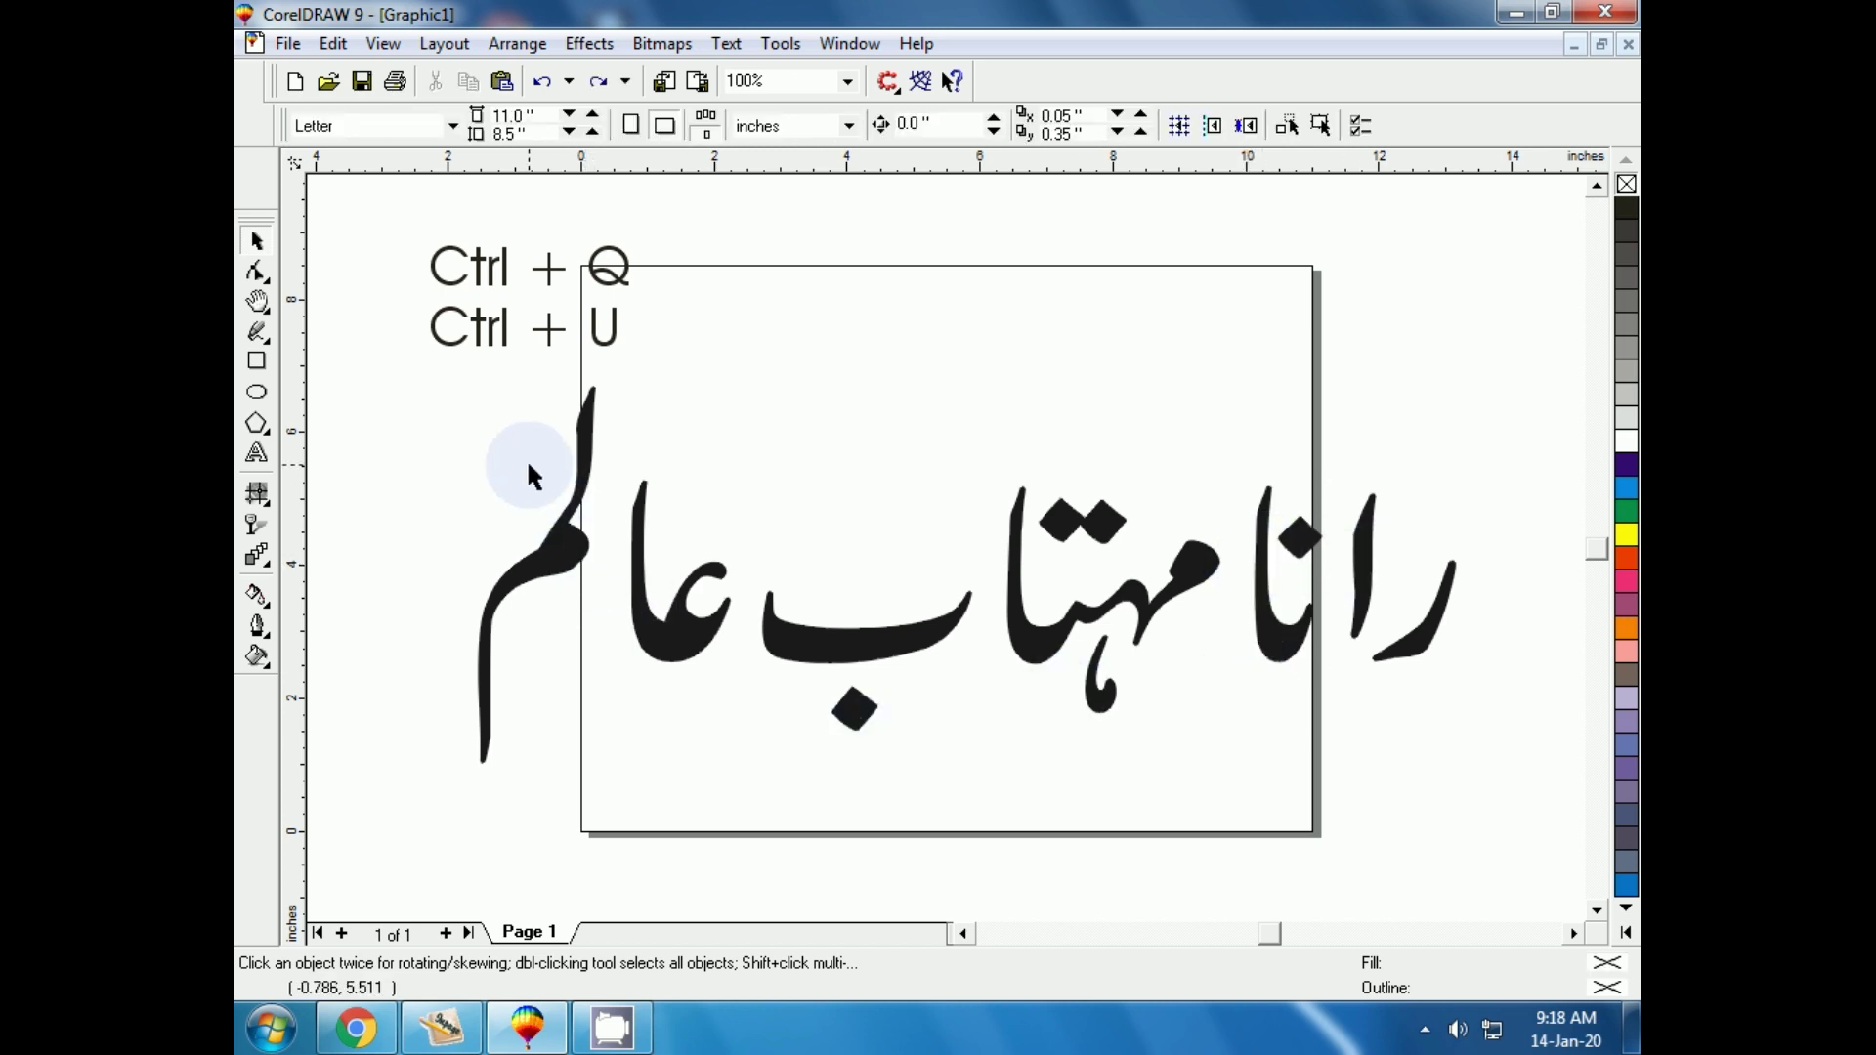
Copy the Ctrl + U label below itself and edit the copy to read 'Ctrl + K'.
{"action": "left_click", "coordinate": [446, 347]}
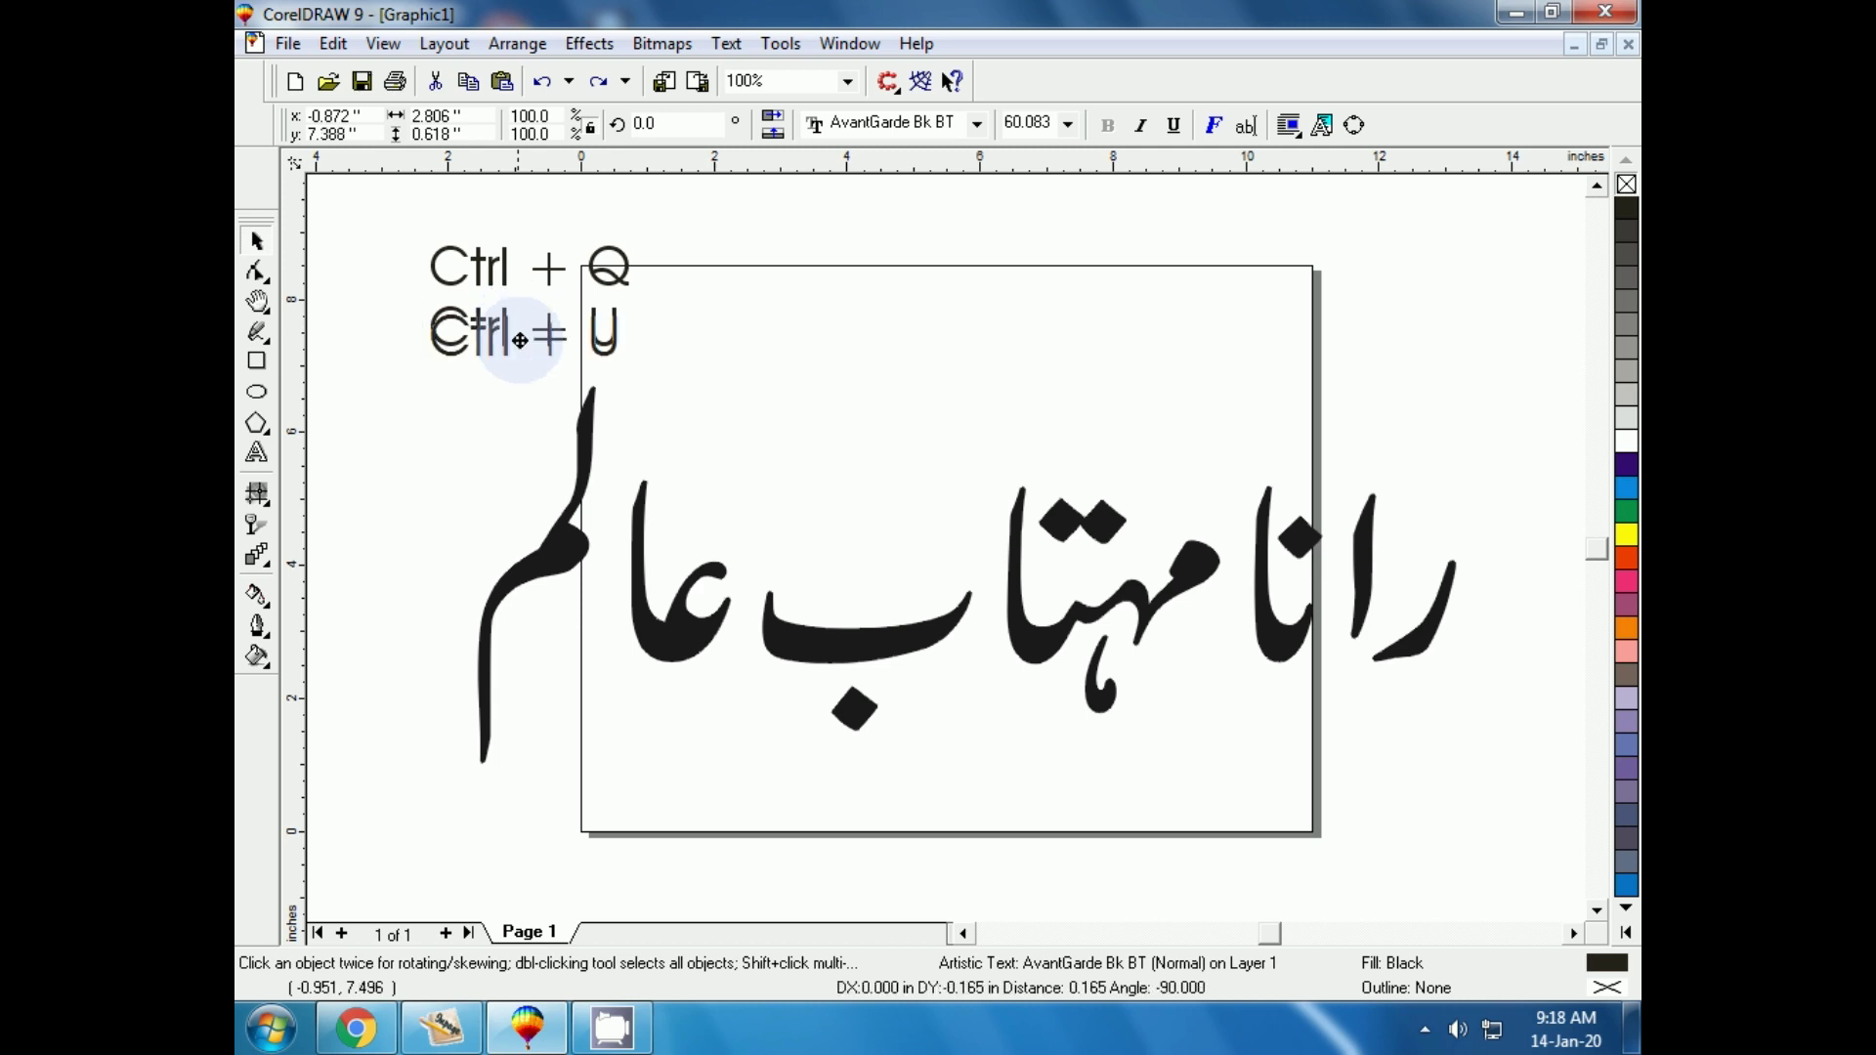
{"action": "left_click_drag", "start_coordinate": [513, 326], "coordinate": [515, 378]}
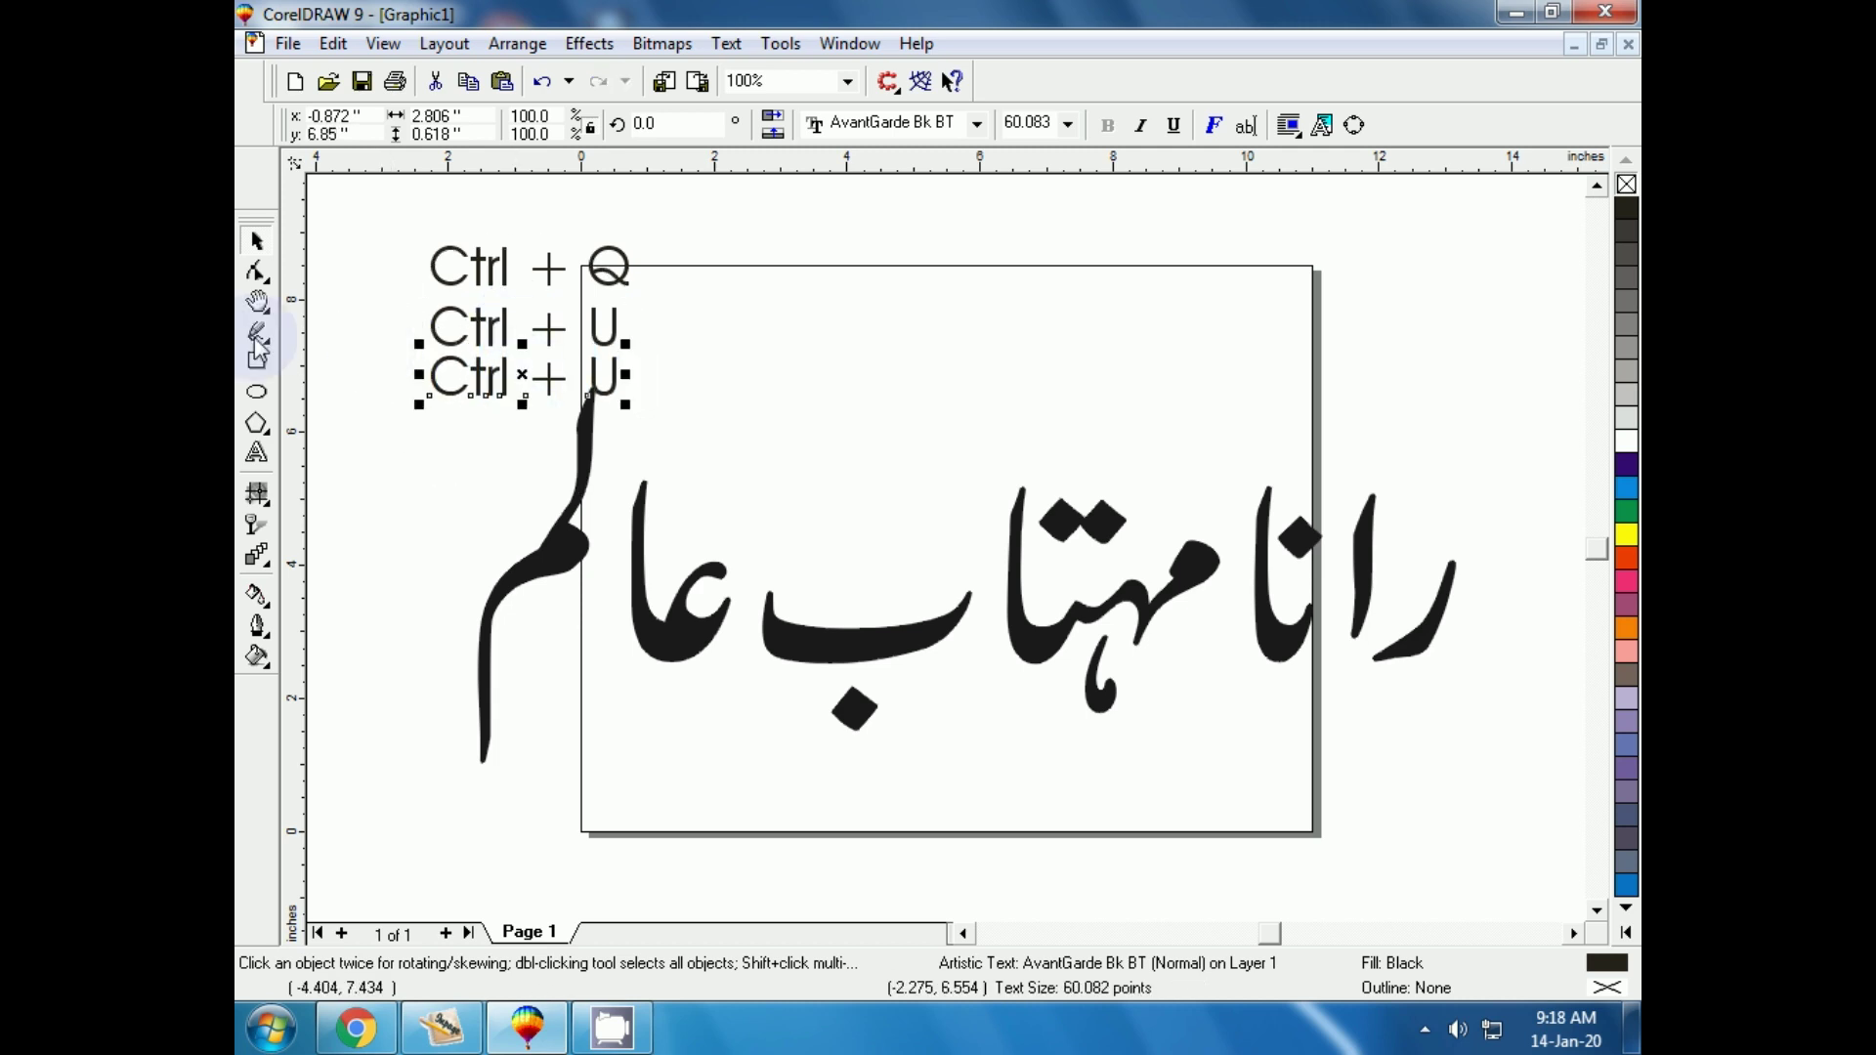
{"action": "left_click", "coordinate": [257, 456]}
{"action": "key", "text": "BackSpace"}
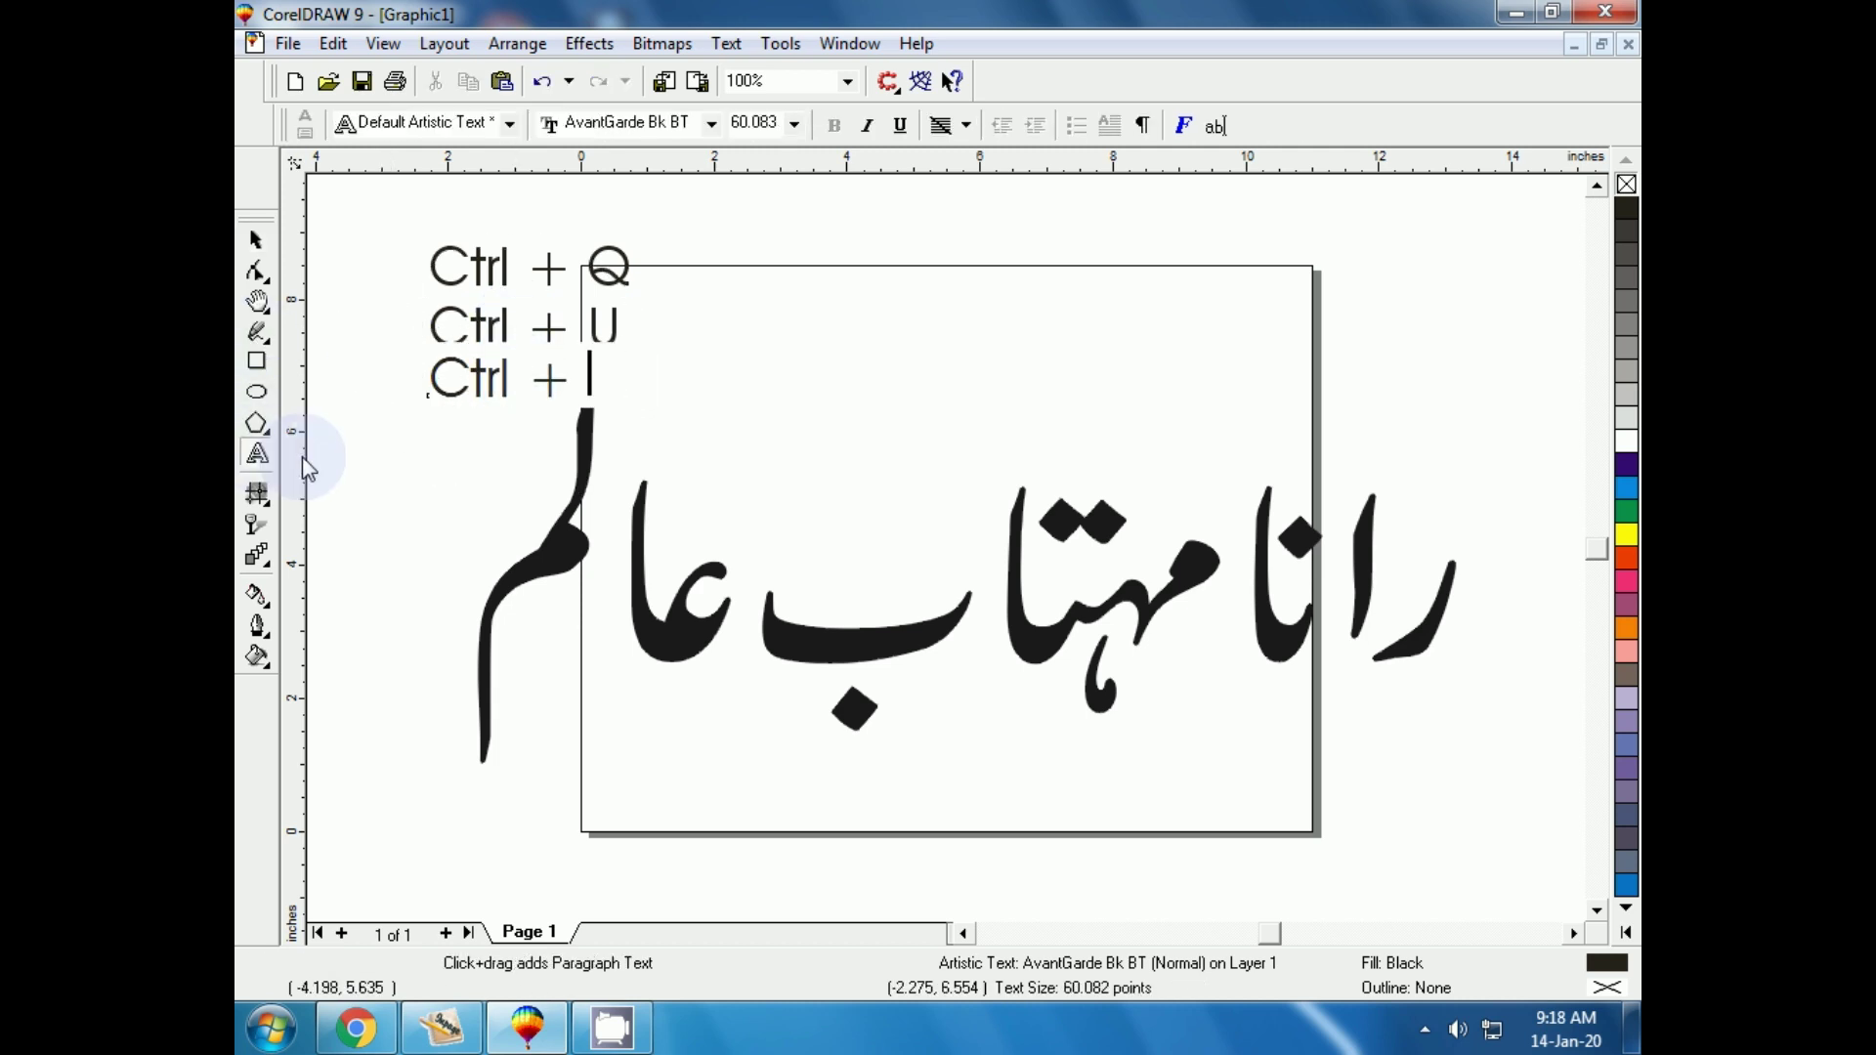
{"action": "type", "text": "K"}
{"action": "left_click", "coordinate": [256, 239]}
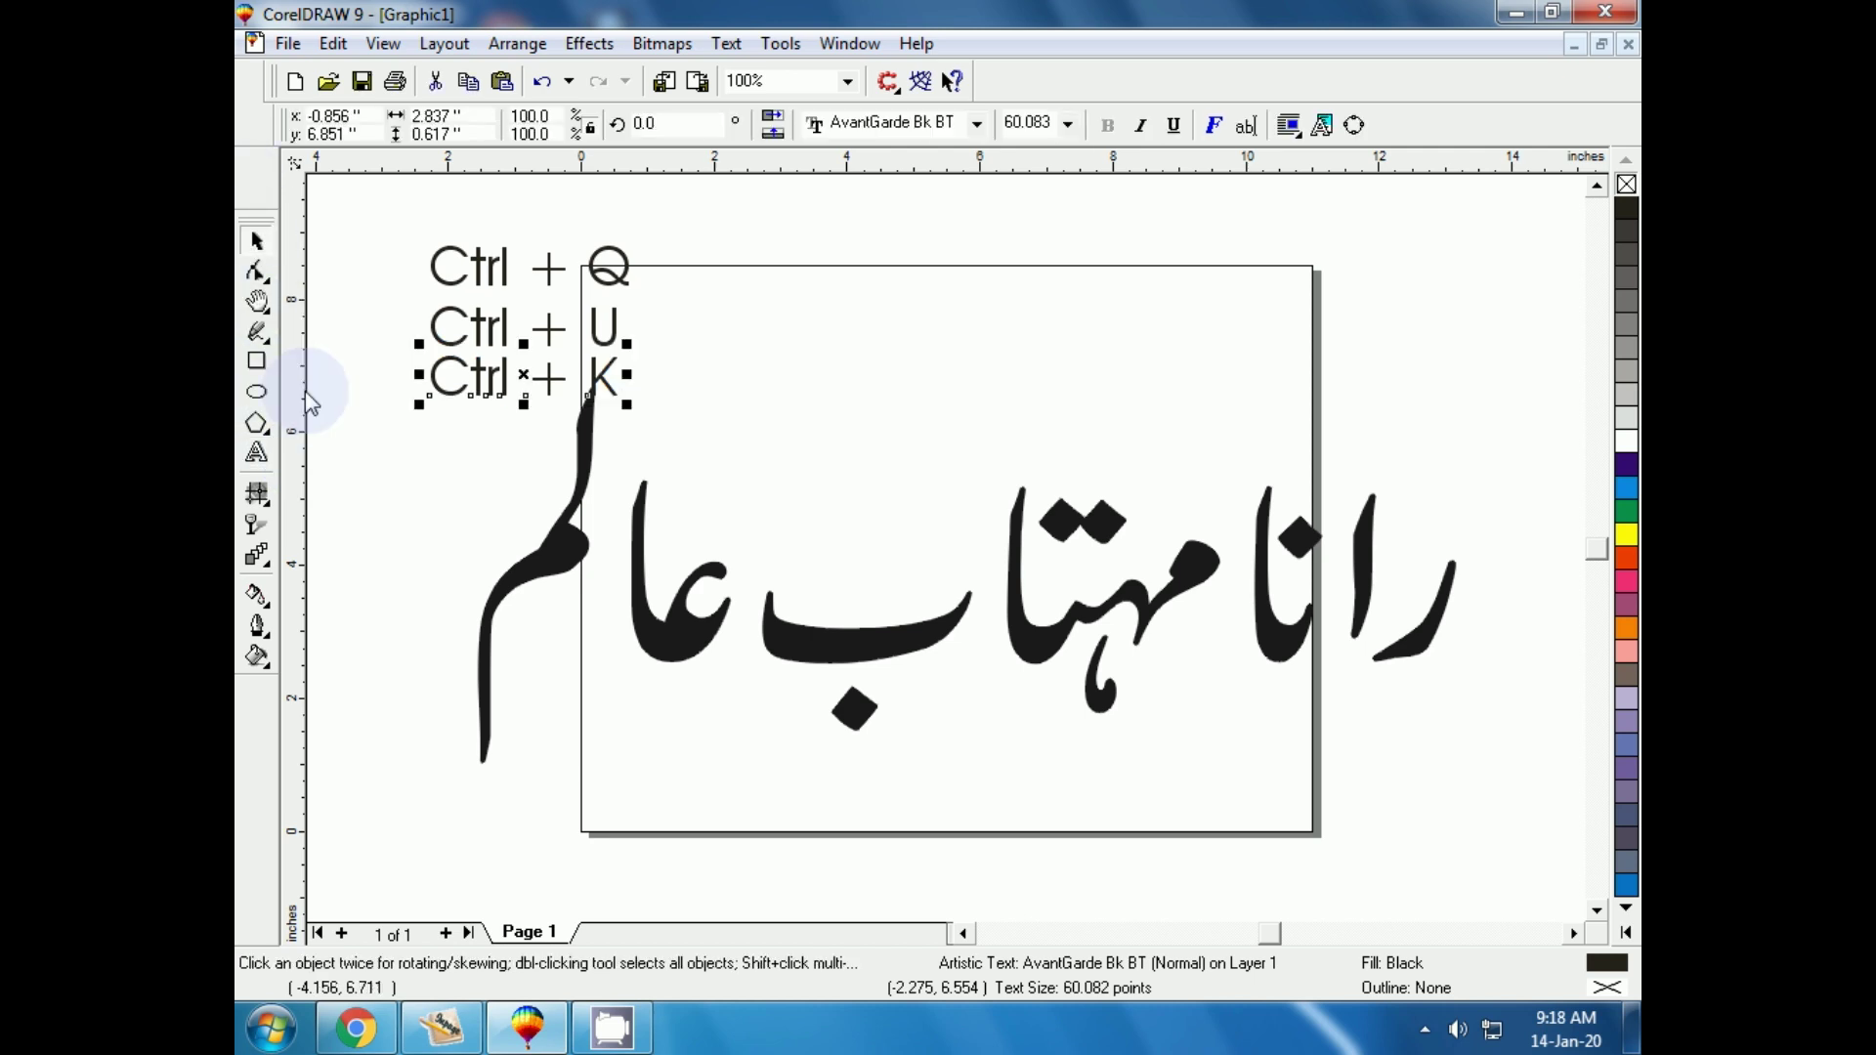
{"action": "left_click", "coordinate": [341, 525]}
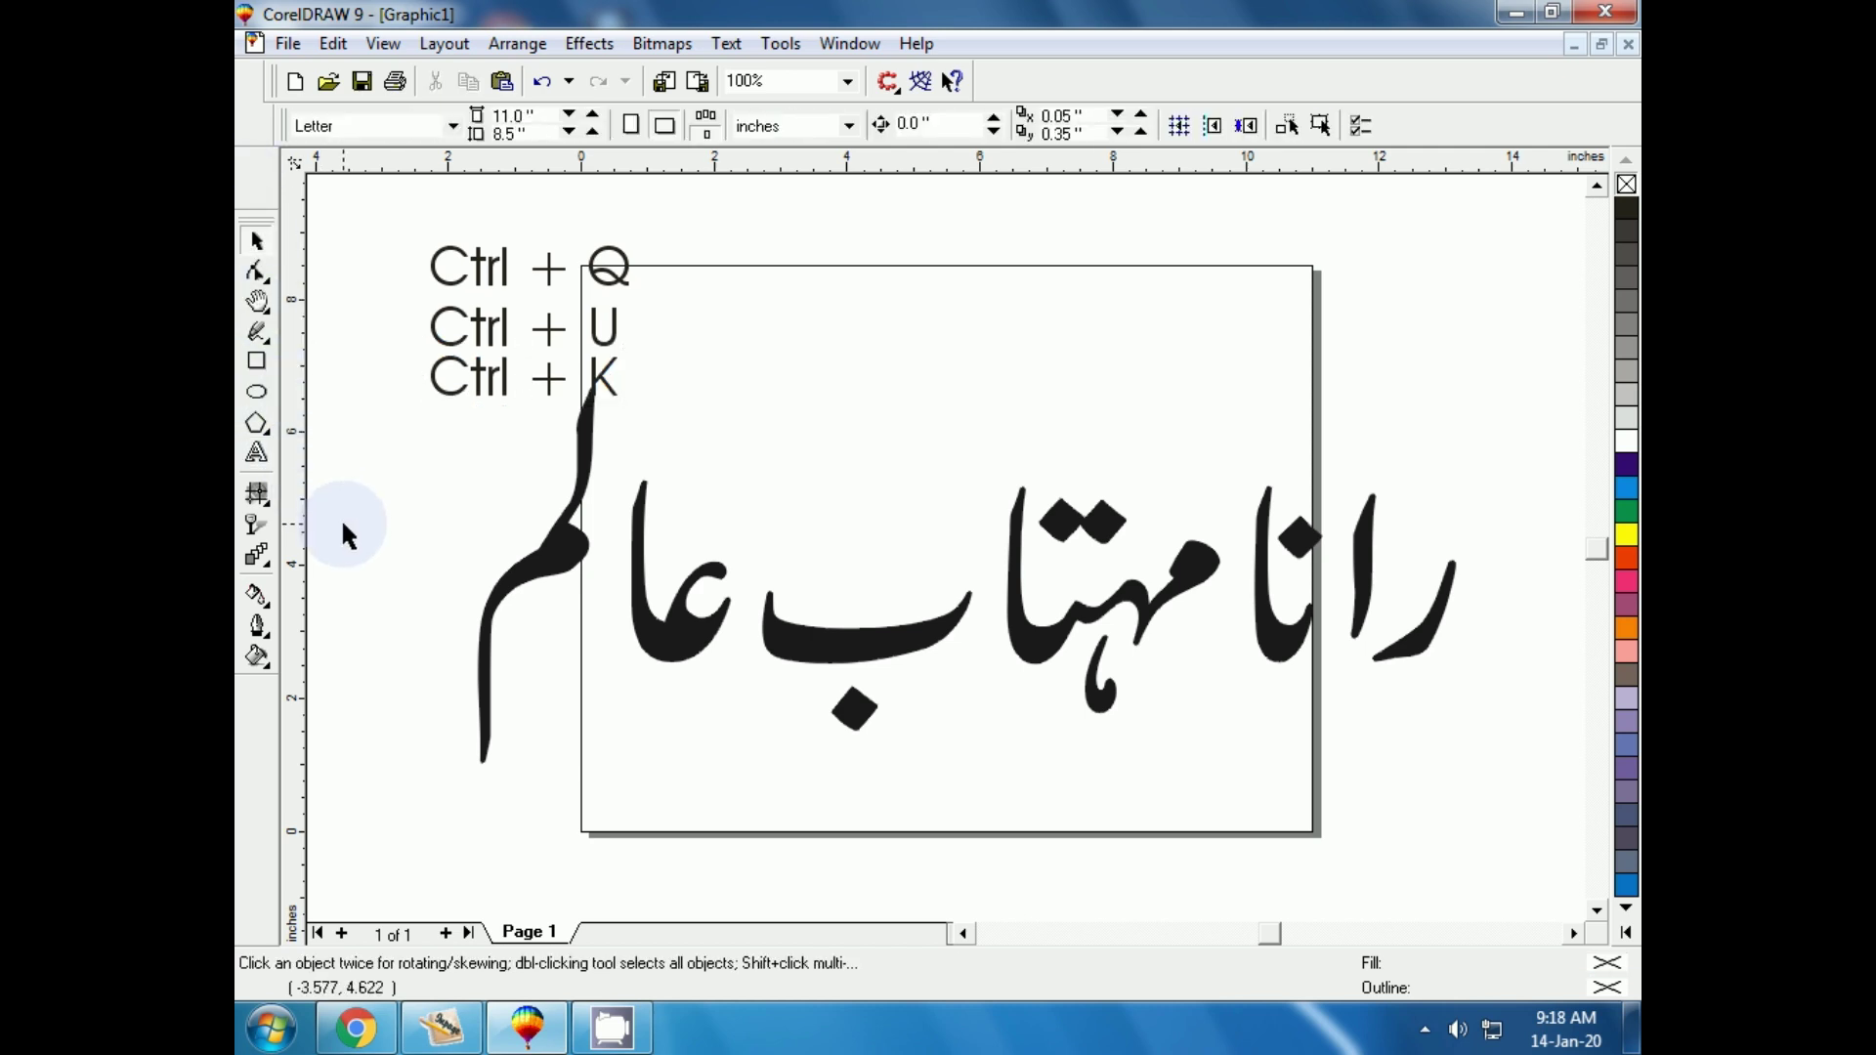
Move the ع up against the ب and set the ل right beside the ع.
{"action": "left_click_drag", "start_coordinate": [687, 650], "coordinate": [901, 599]}
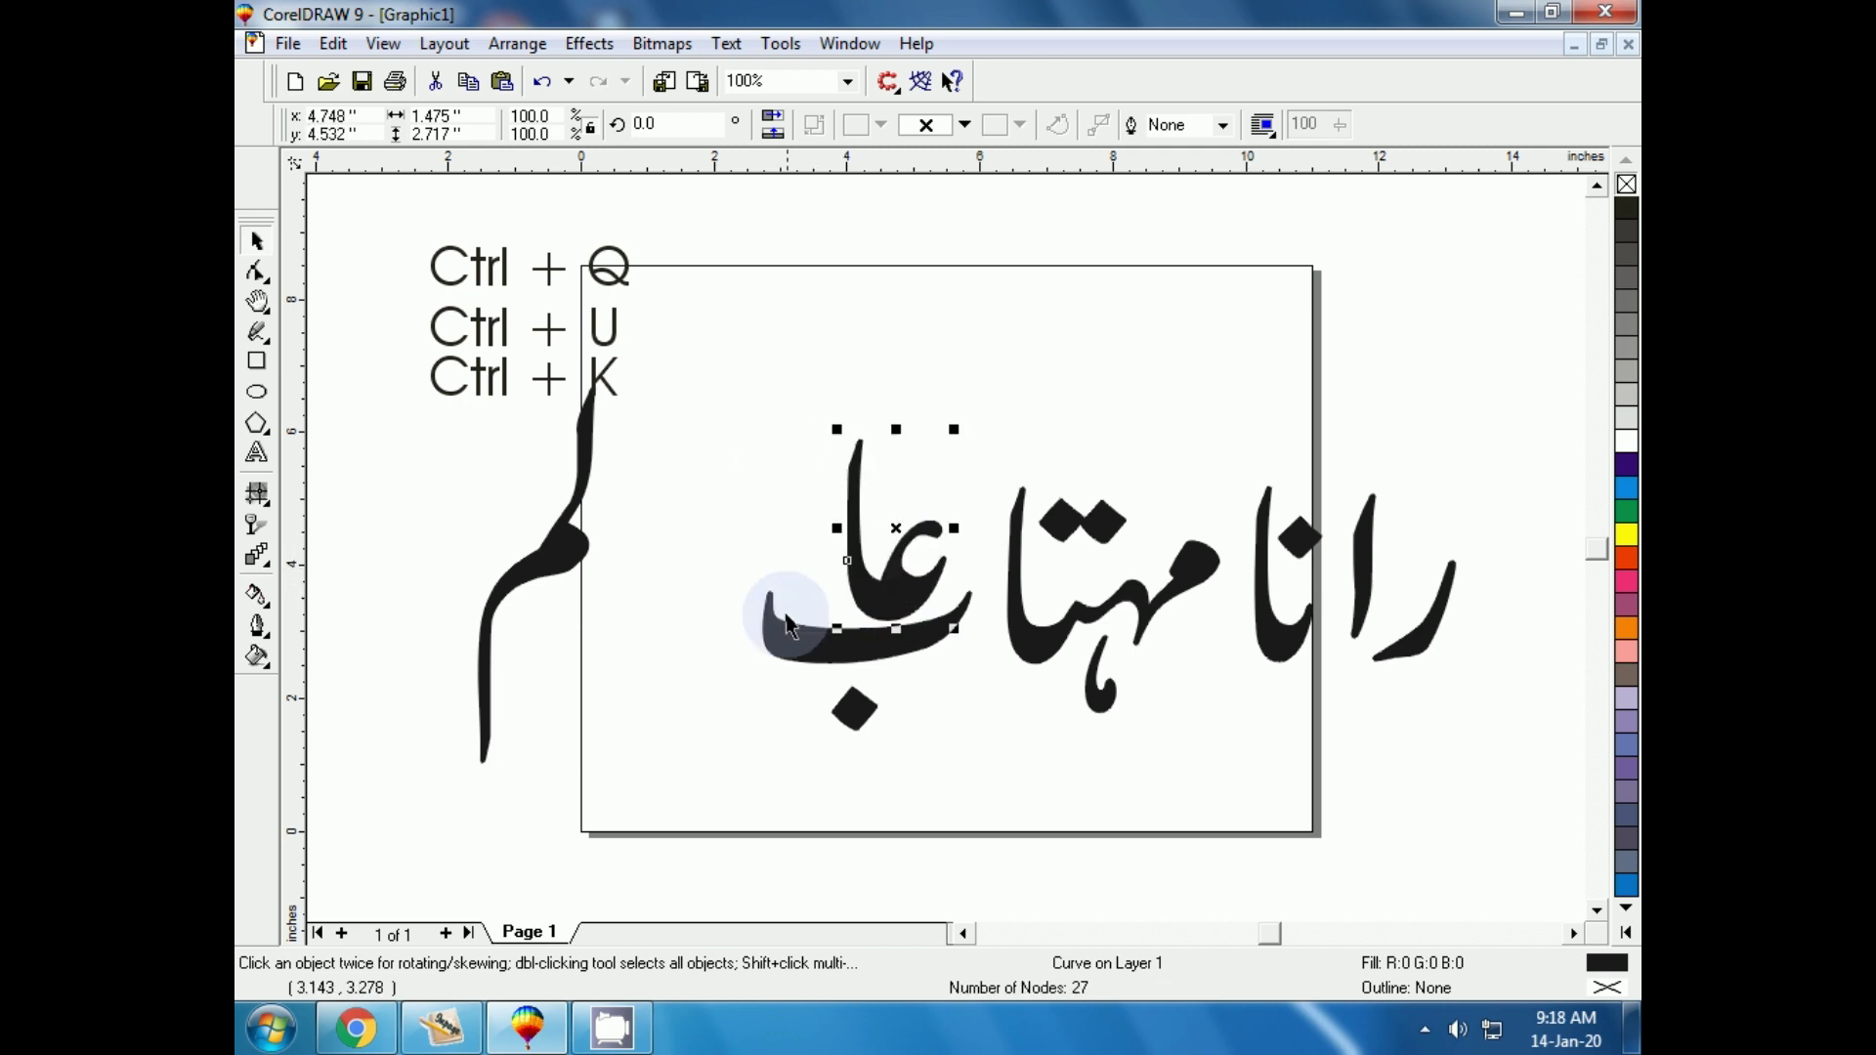
{"action": "left_click_drag", "start_coordinate": [580, 567], "coordinate": [805, 578]}
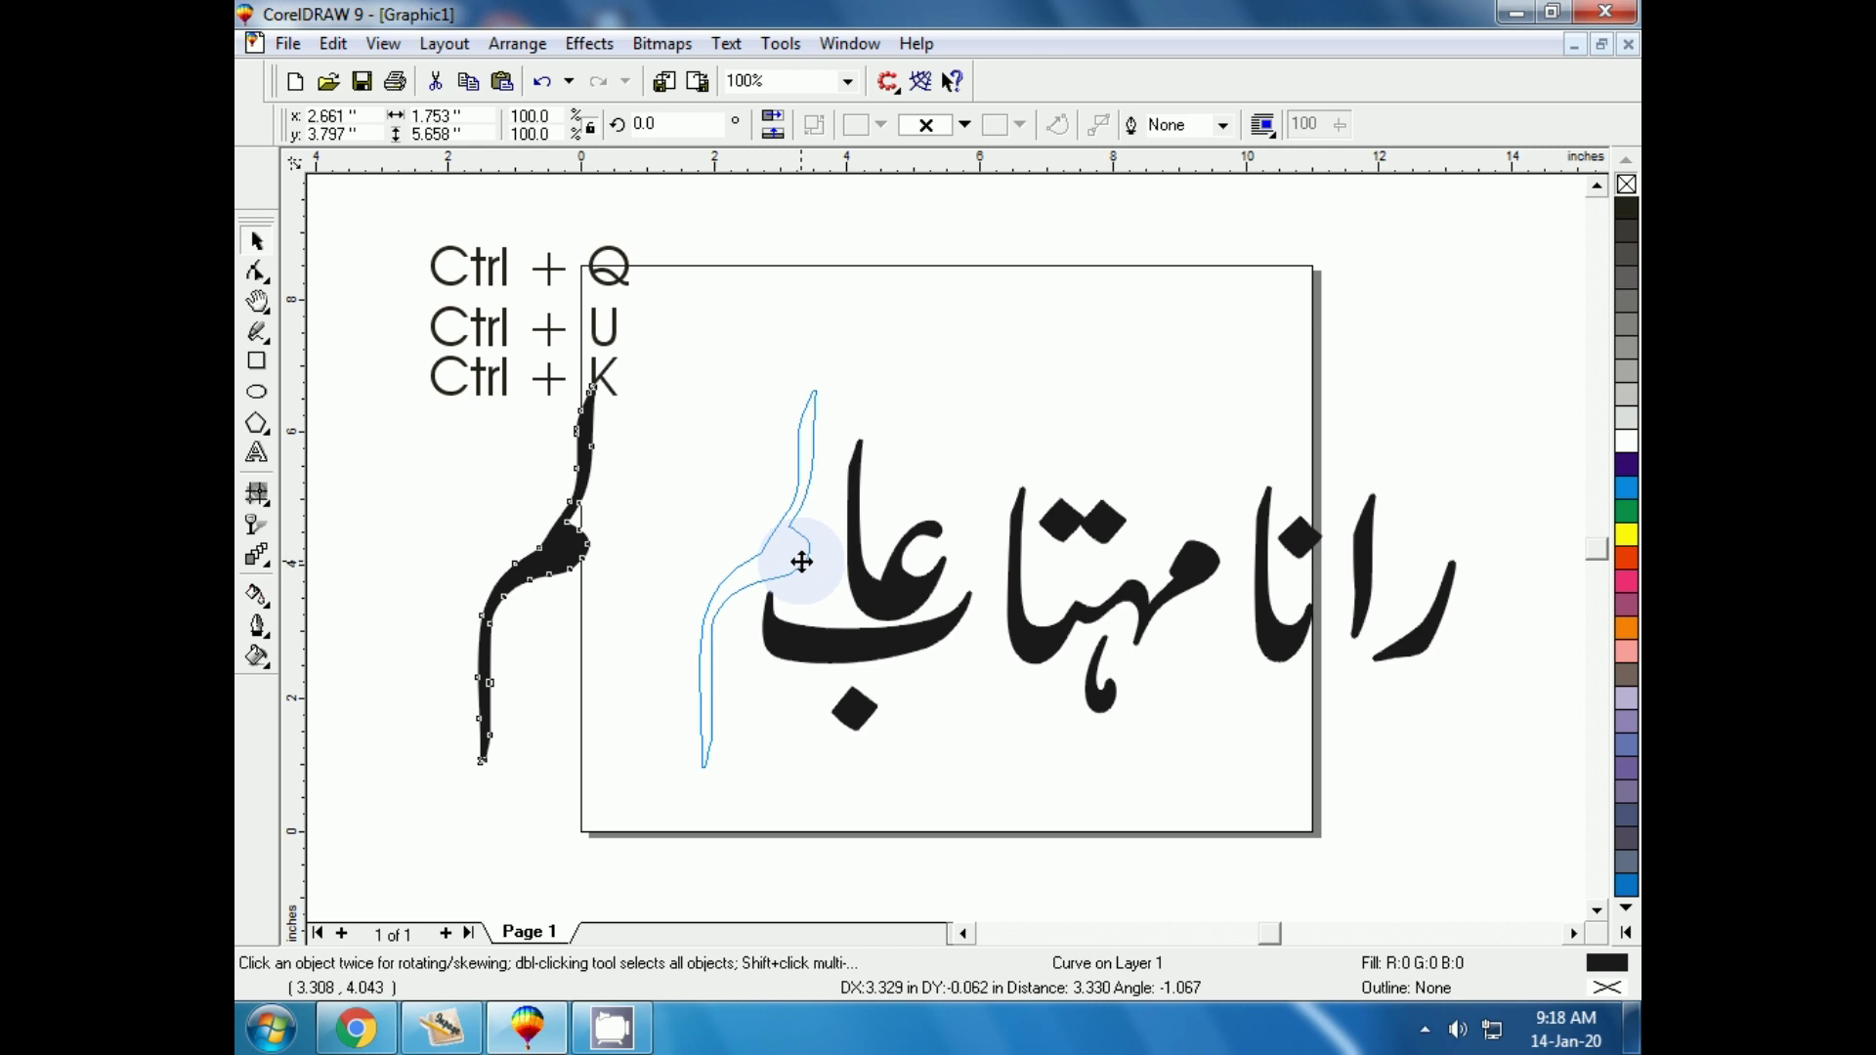
{"action": "mouse_move", "coordinate": [805, 577]}
{"action": "left_mouse_down"}
{"action": "mouse_move", "coordinate": [803, 605]}
{"action": "mouse_move", "coordinate": [809, 577]}
{"action": "left_mouse_up"}
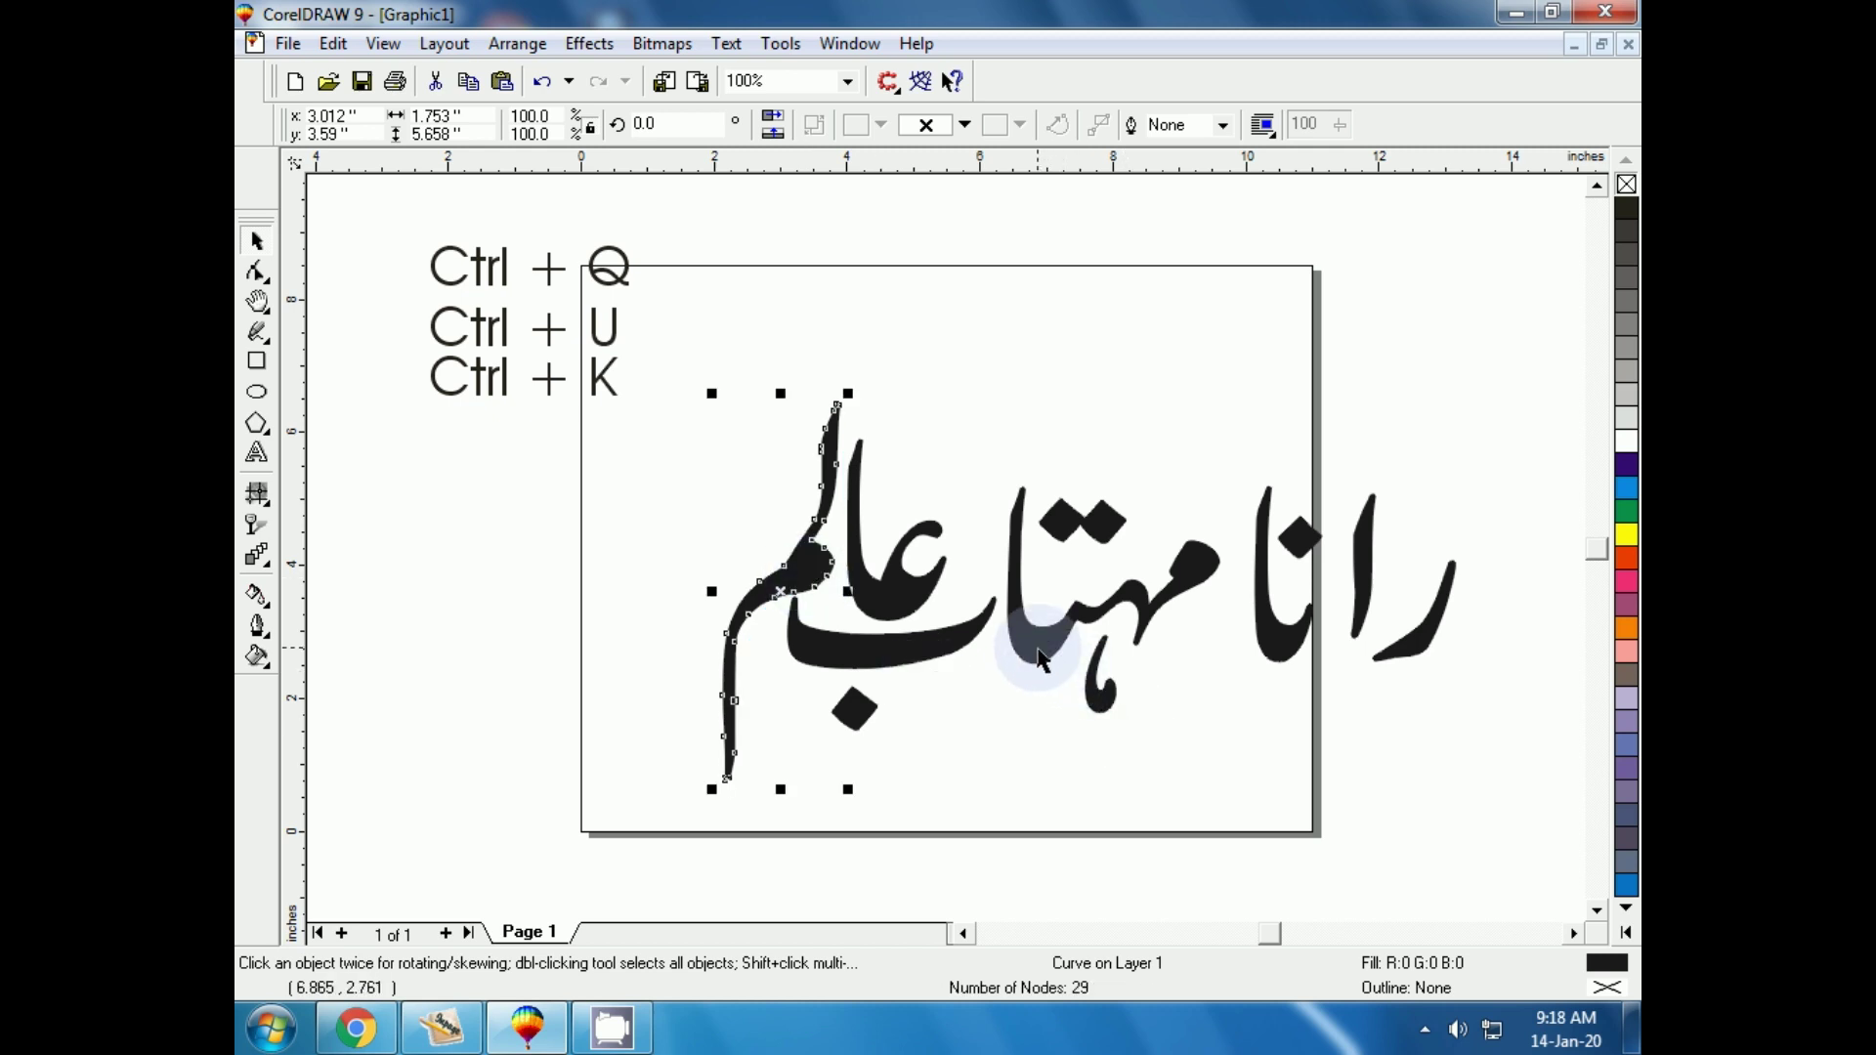
Tighten مہتاب's letters, shifting and slightly rotating the تاب dots and tilting the ہ.
{"action": "left_click_drag", "start_coordinate": [1041, 669], "coordinate": [1034, 661]}
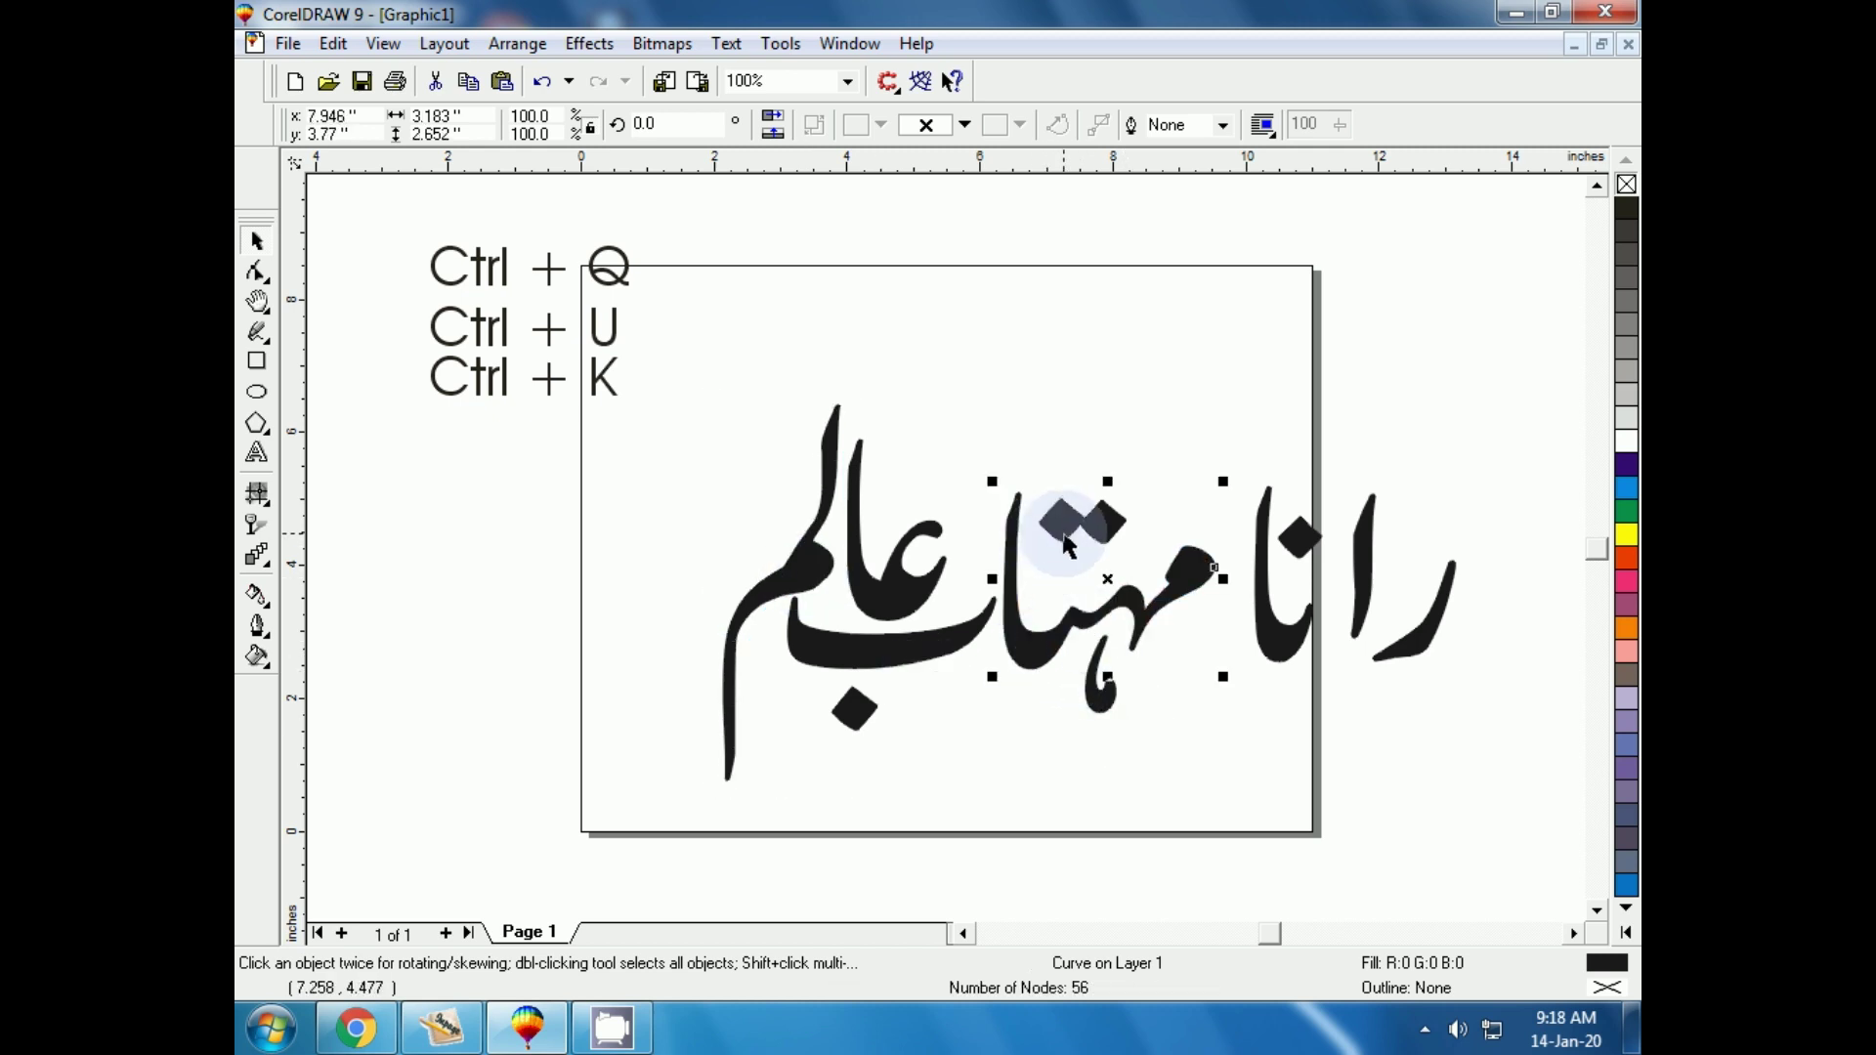
{"action": "left_click_drag", "start_coordinate": [1064, 535], "coordinate": [1053, 553]}
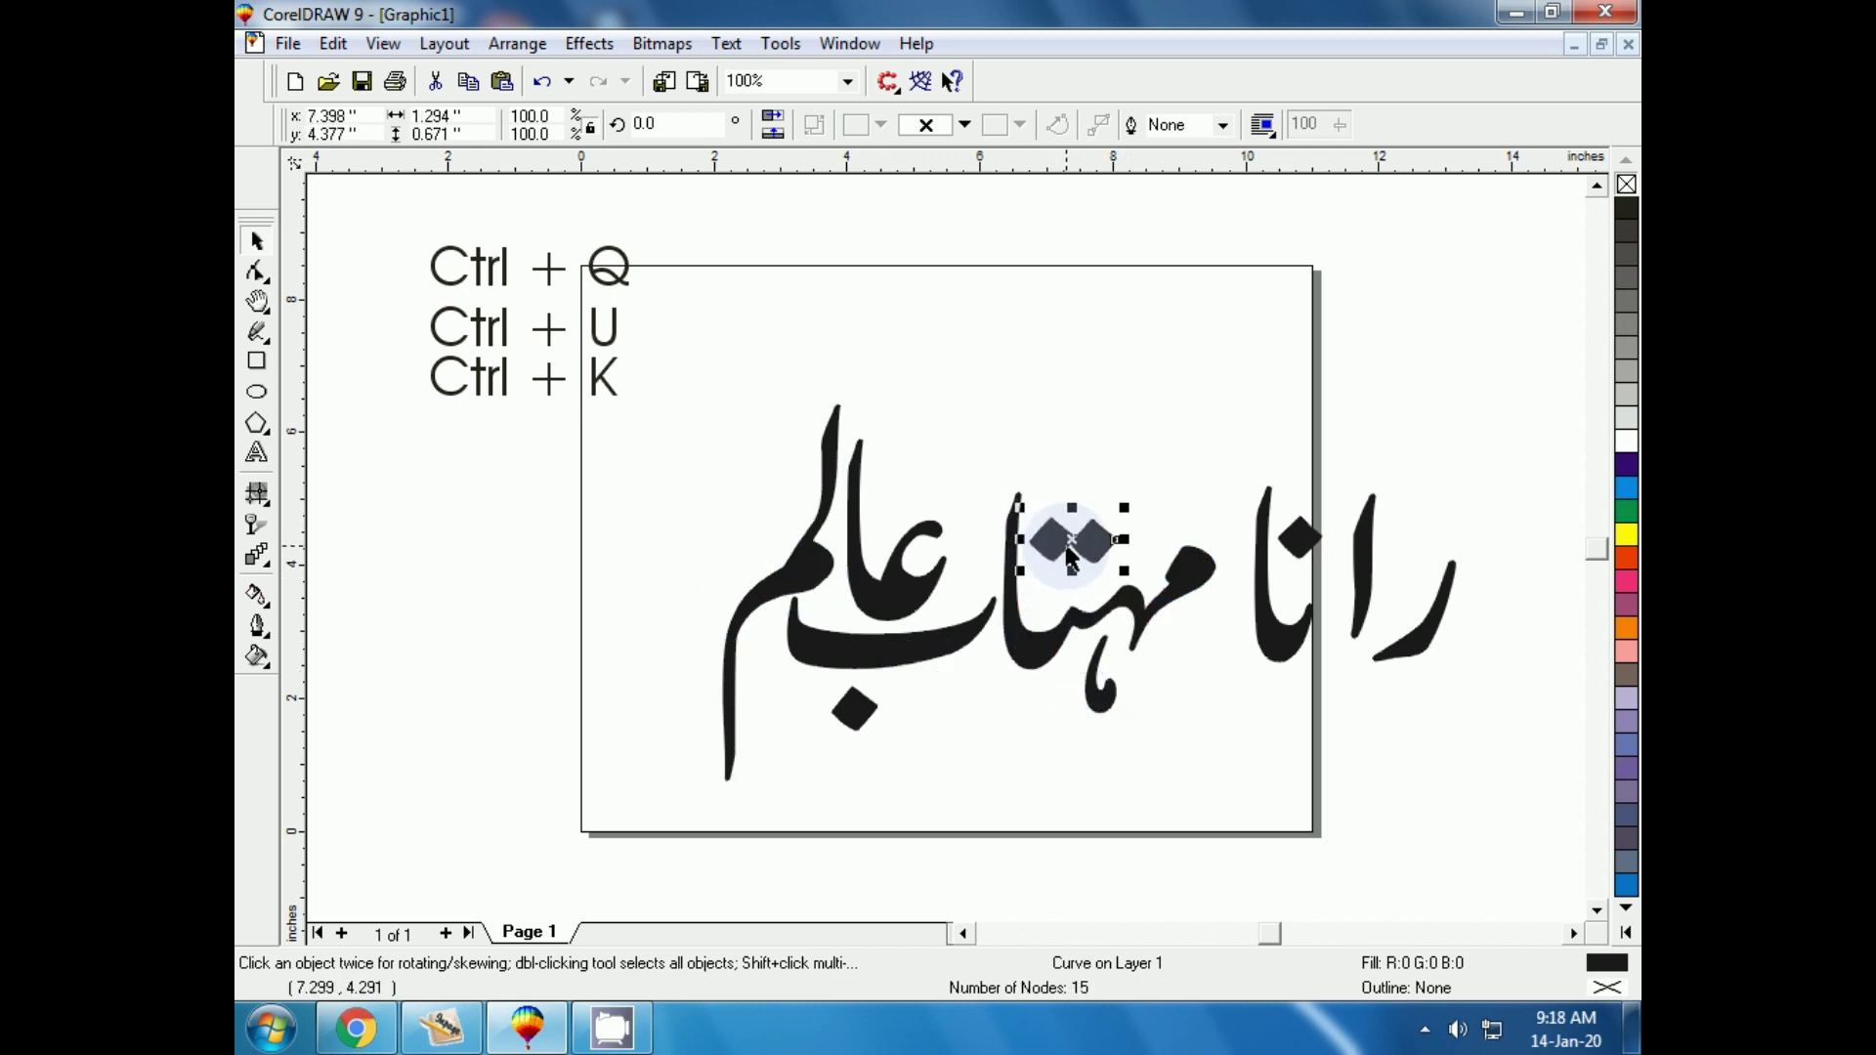
{"action": "left_click", "coordinate": [1067, 545]}
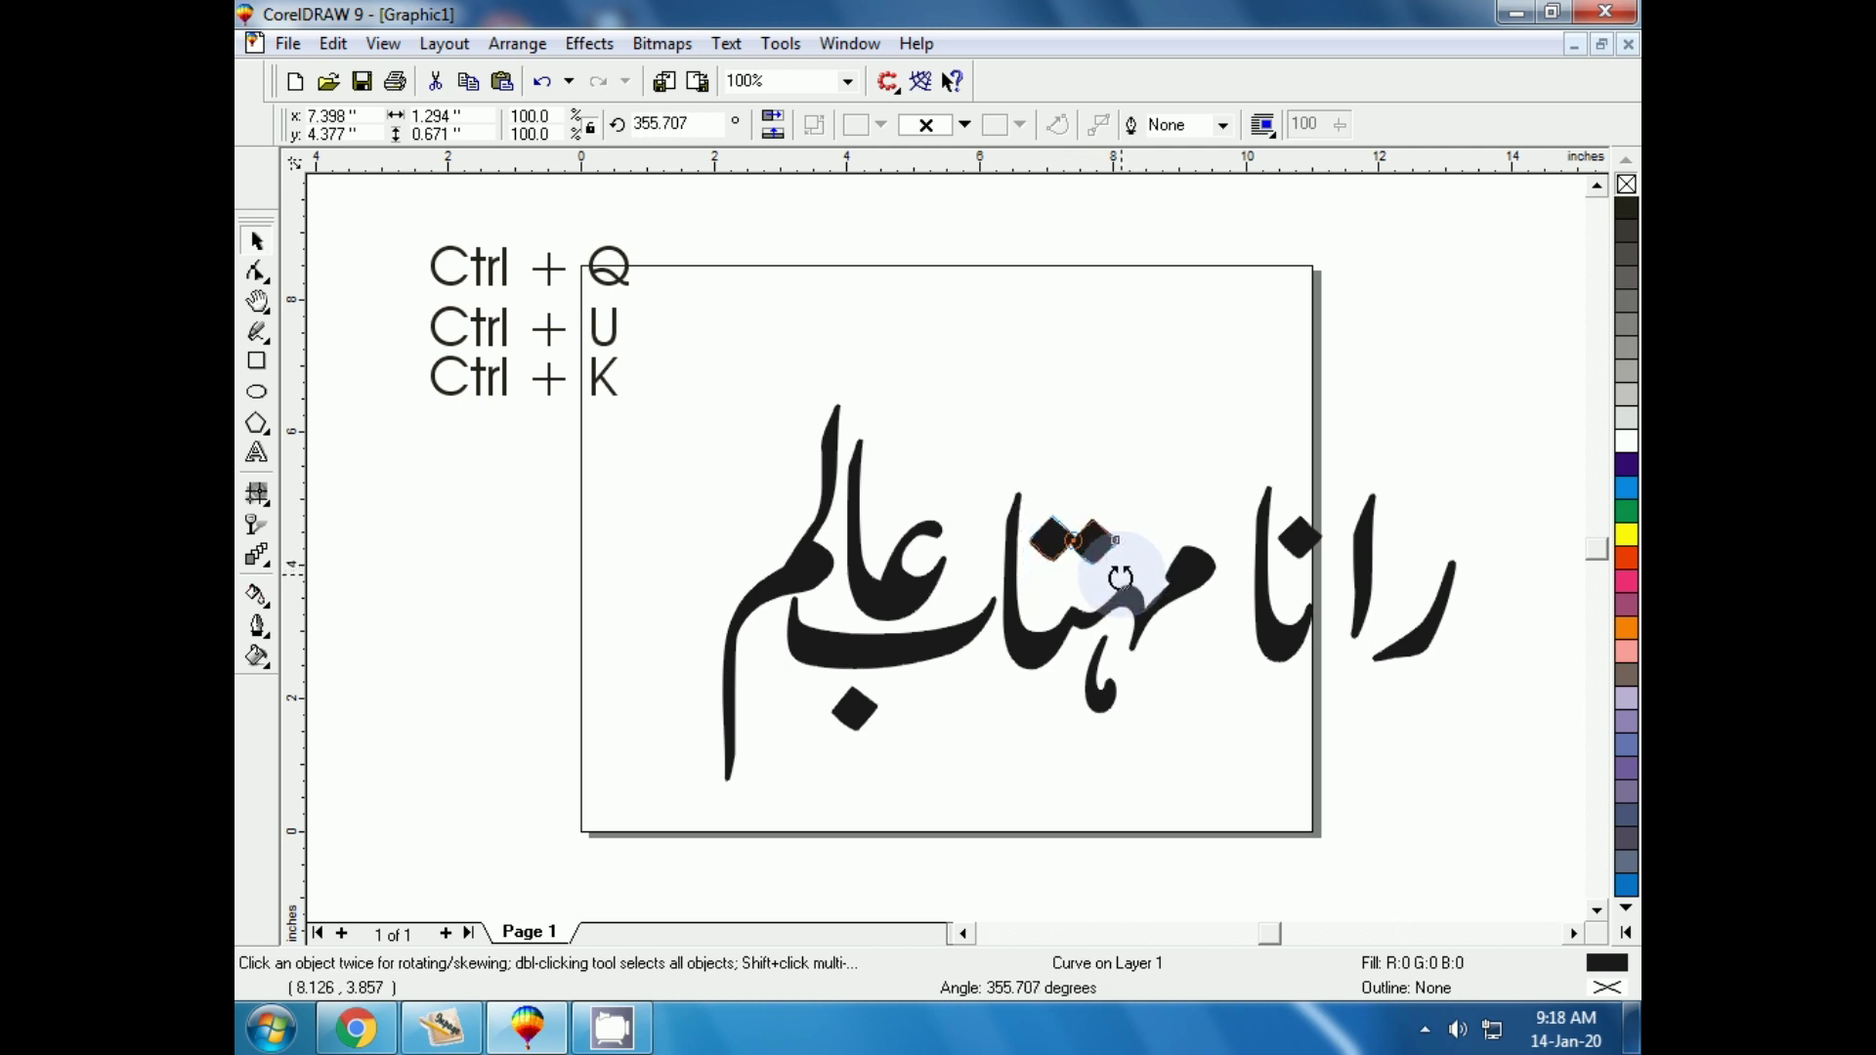
{"action": "left_click_drag", "start_coordinate": [1128, 568], "coordinate": [1132, 559]}
{"action": "left_click", "coordinate": [1083, 711]}
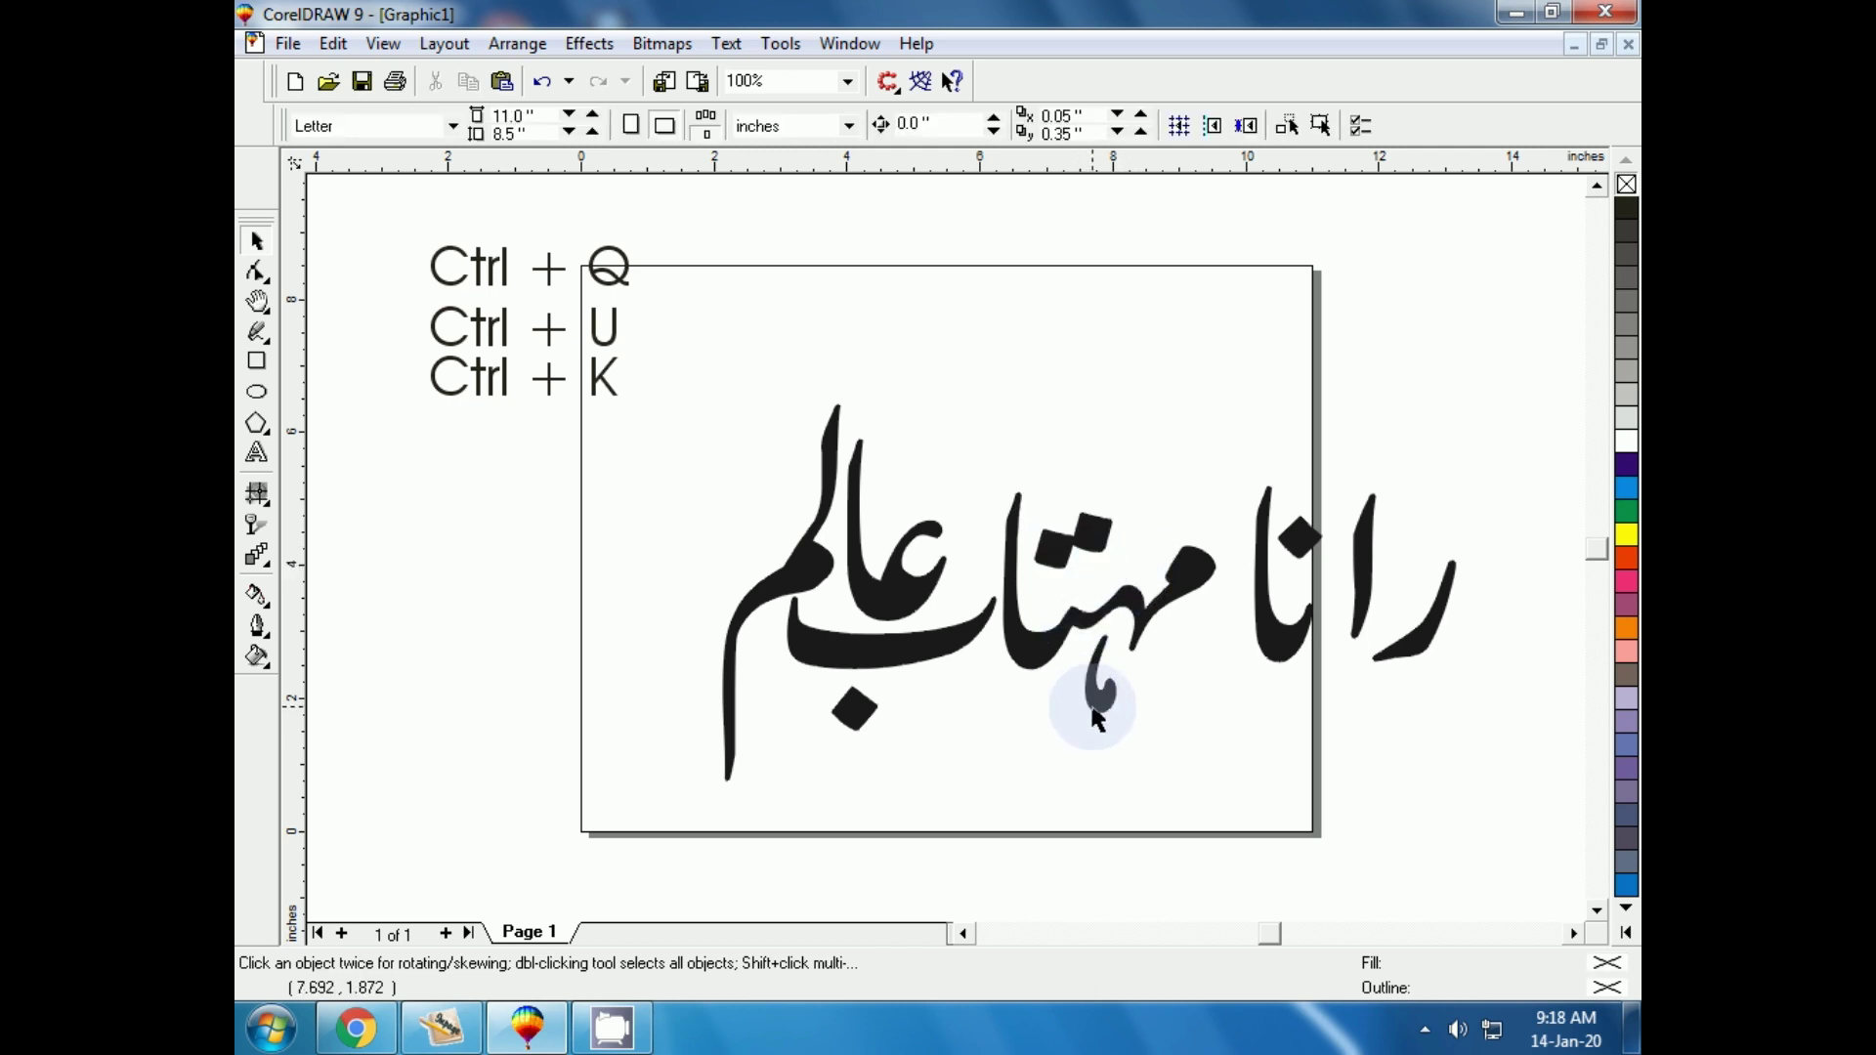
{"action": "left_click", "coordinate": [1099, 696]}
{"action": "left_click_drag", "start_coordinate": [1116, 731], "coordinate": [1123, 720]}
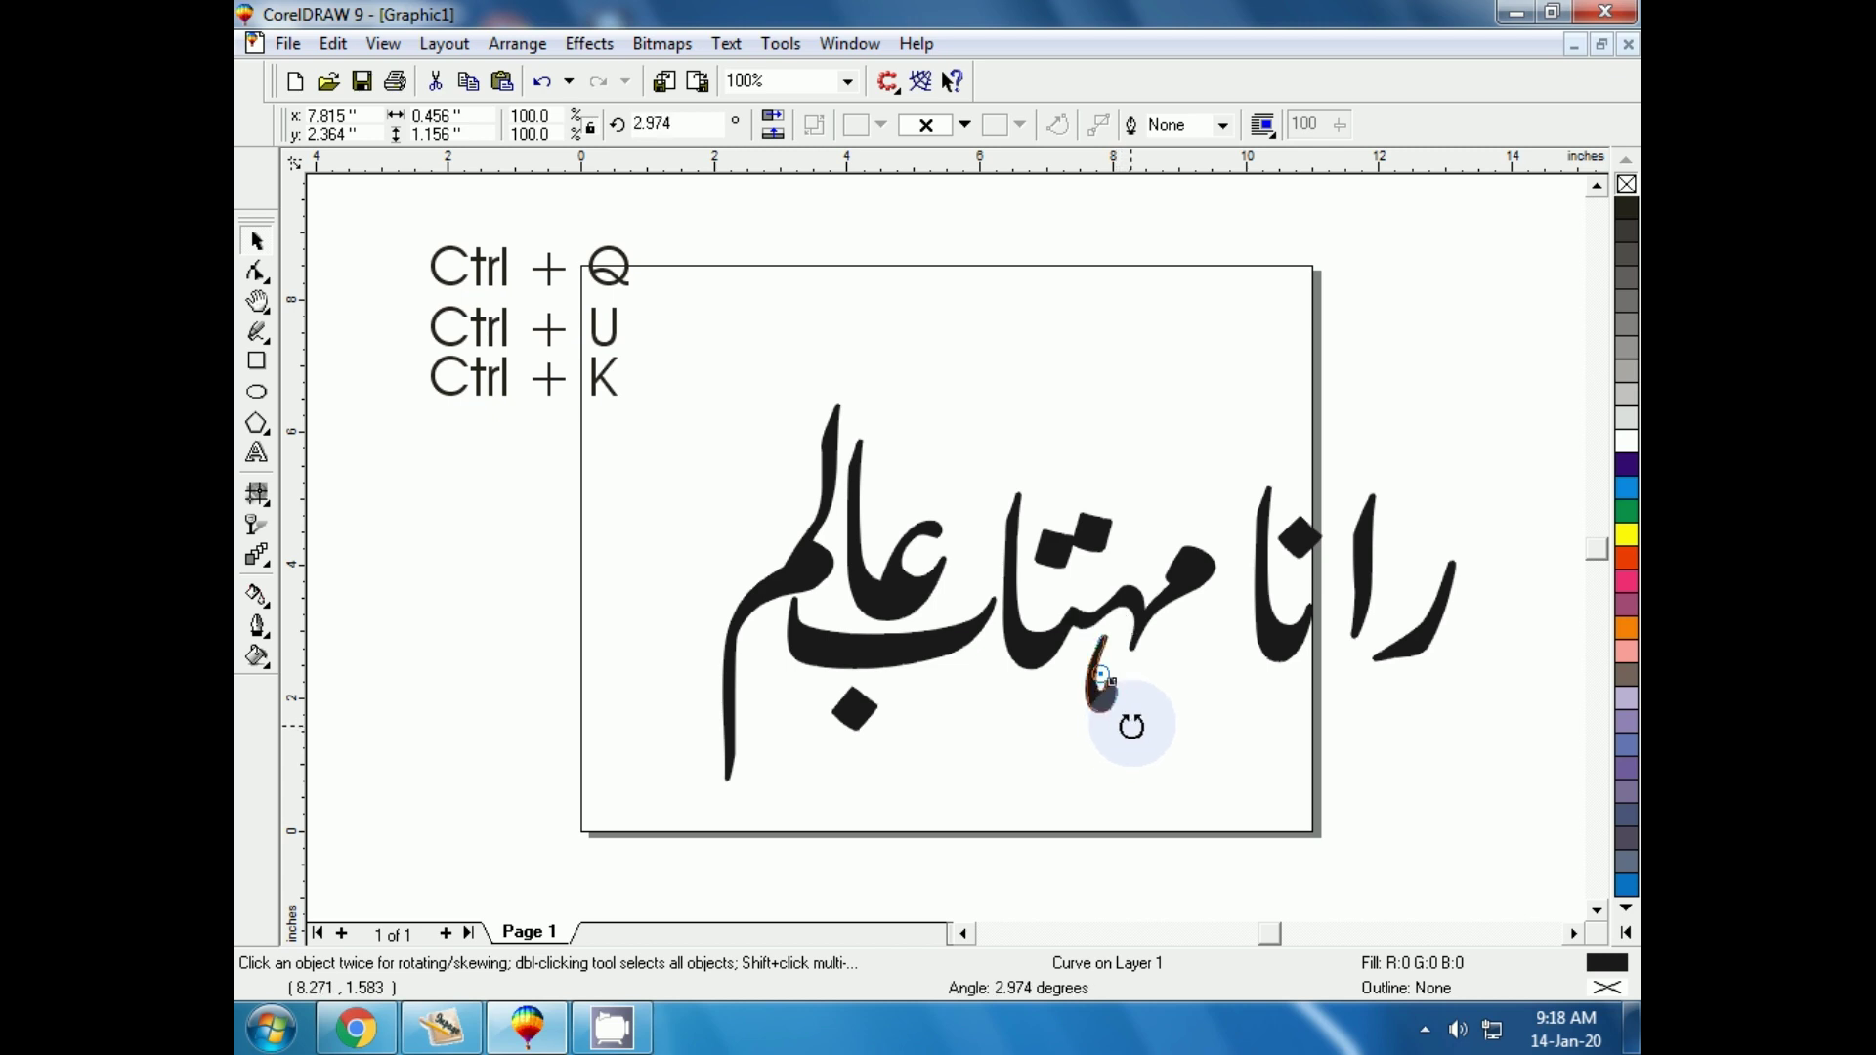
Close up رانا by moving the ا, diamond dot and final ر leftward.
{"action": "left_click_drag", "start_coordinate": [1273, 646], "coordinate": [1244, 643]}
{"action": "left_click", "coordinate": [1297, 555]}
{"action": "mouse_move", "coordinate": [1298, 555]}
{"action": "left_mouse_down"}
{"action": "mouse_move", "coordinate": [1270, 569]}
{"action": "mouse_move", "coordinate": [1306, 603]}
{"action": "left_mouse_up"}
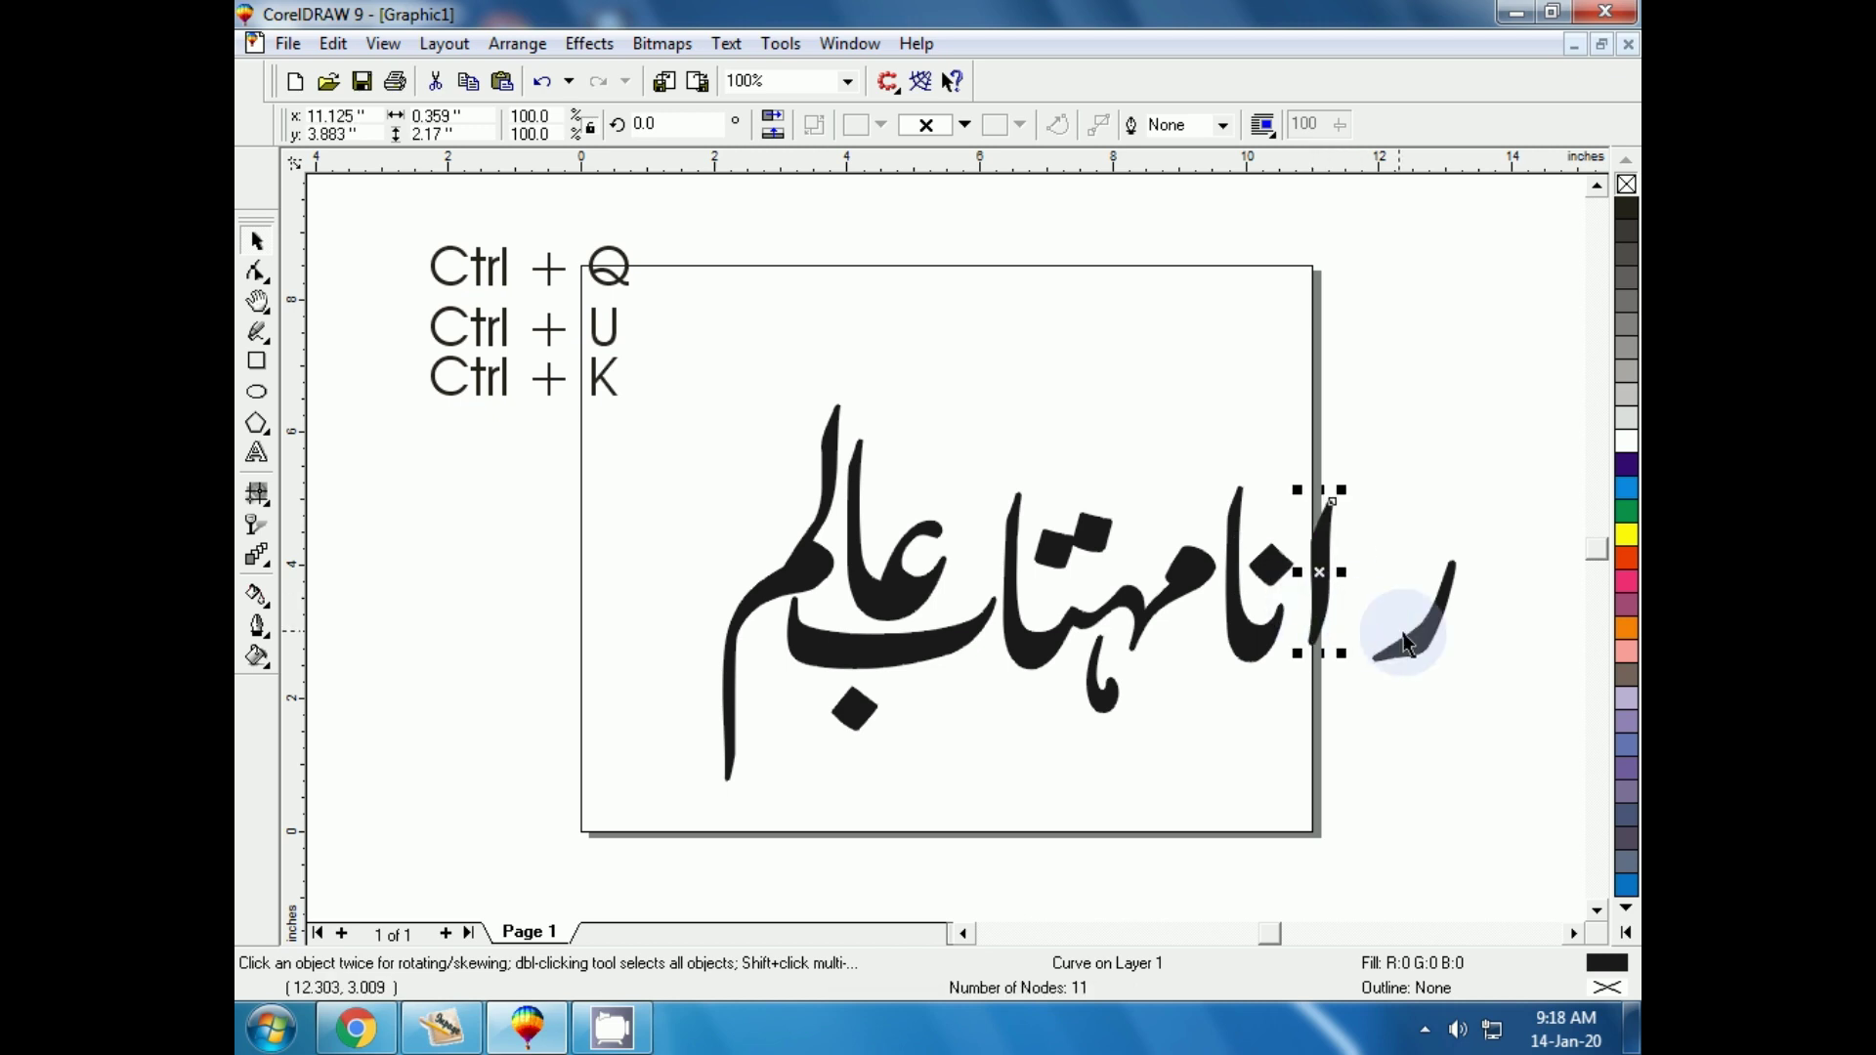
{"action": "left_click_drag", "start_coordinate": [1407, 630], "coordinate": [1359, 633]}
{"action": "left_click", "coordinate": [948, 778]}
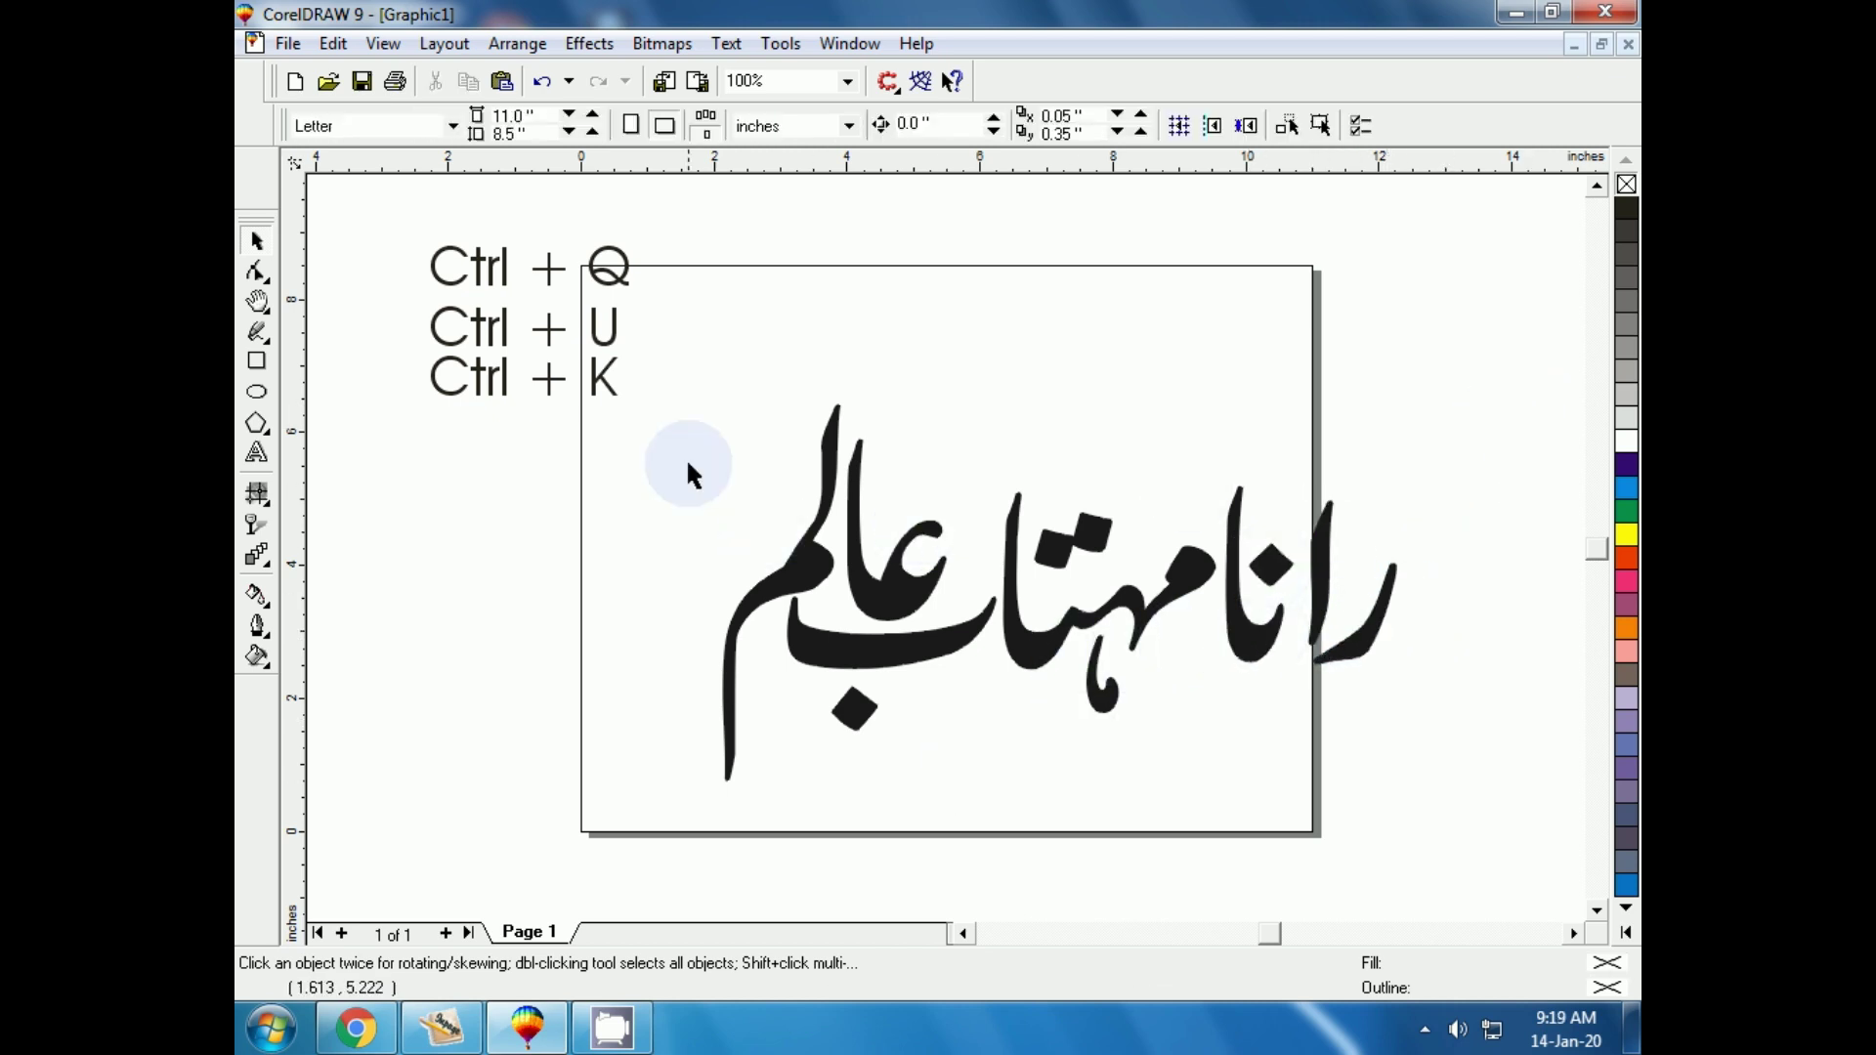
Zoom out so the whole page and the compacted name are in view.
{"action": "key", "text": "ctrl+a"}
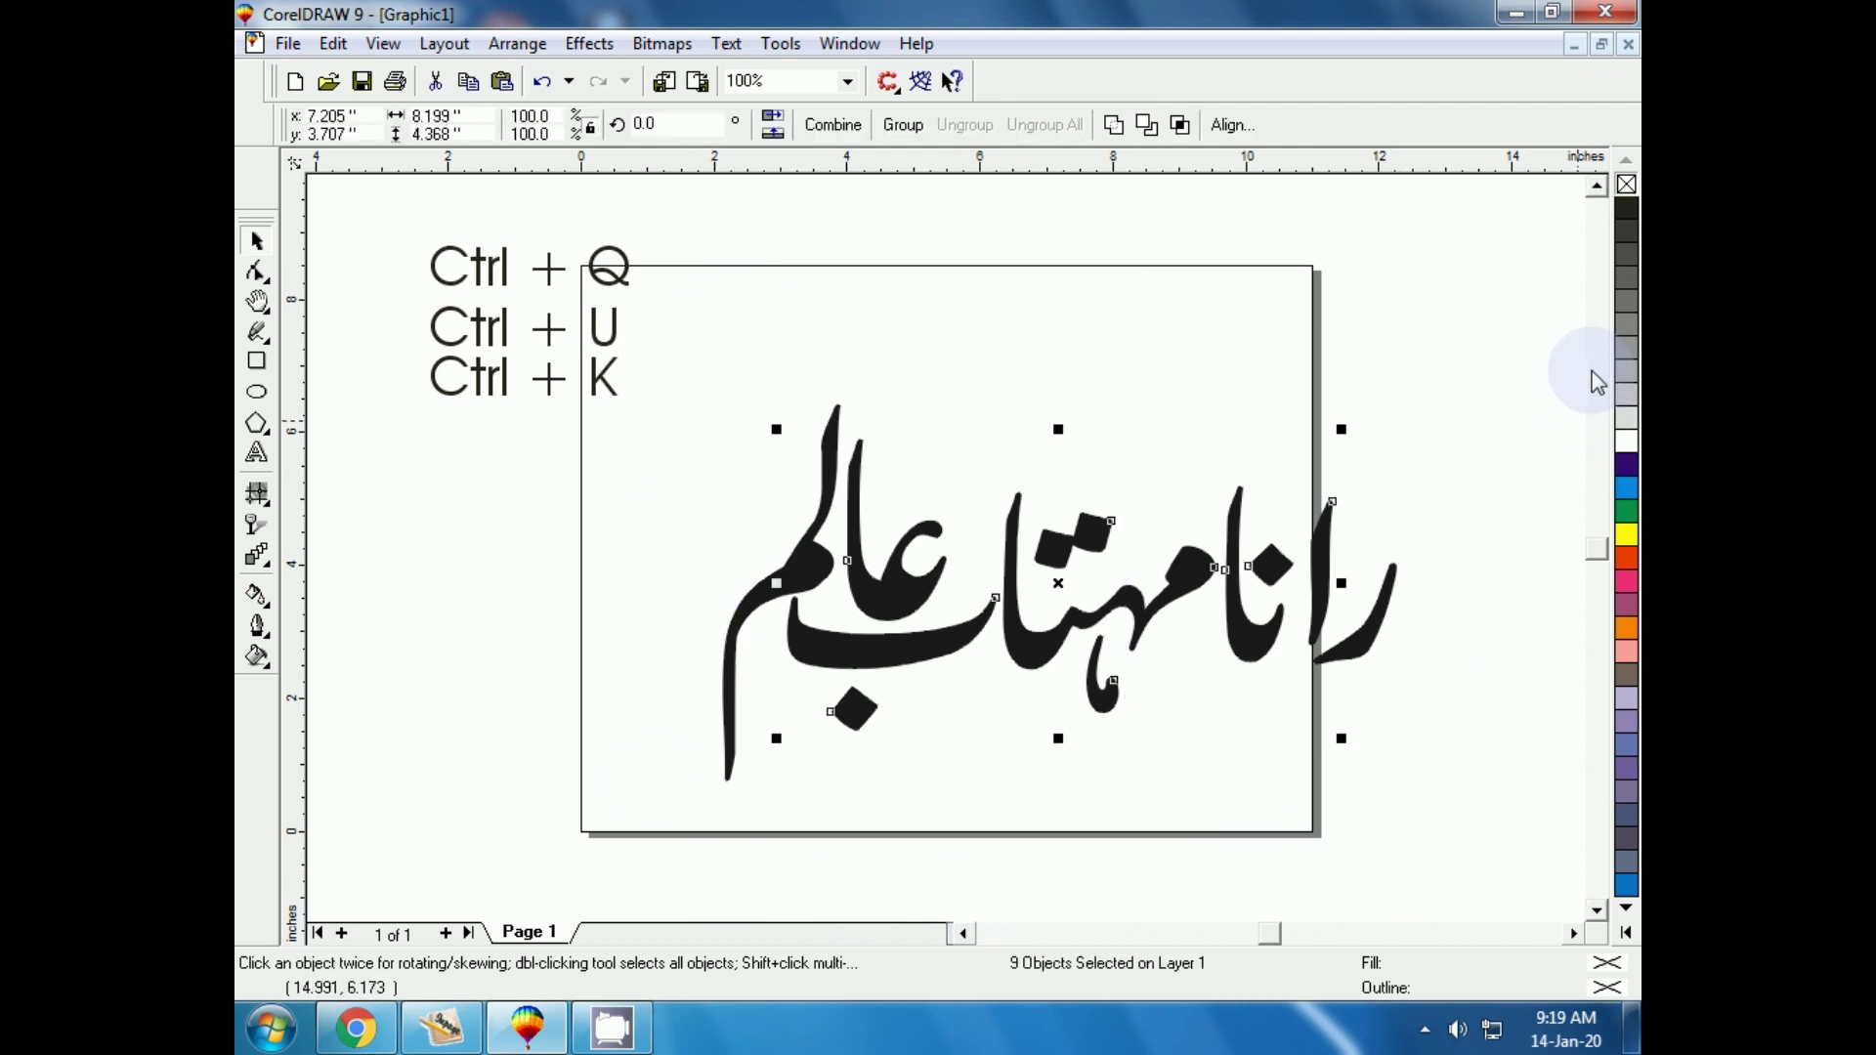
{"action": "left_click", "coordinate": [1594, 379]}
{"action": "key", "text": "F4"}
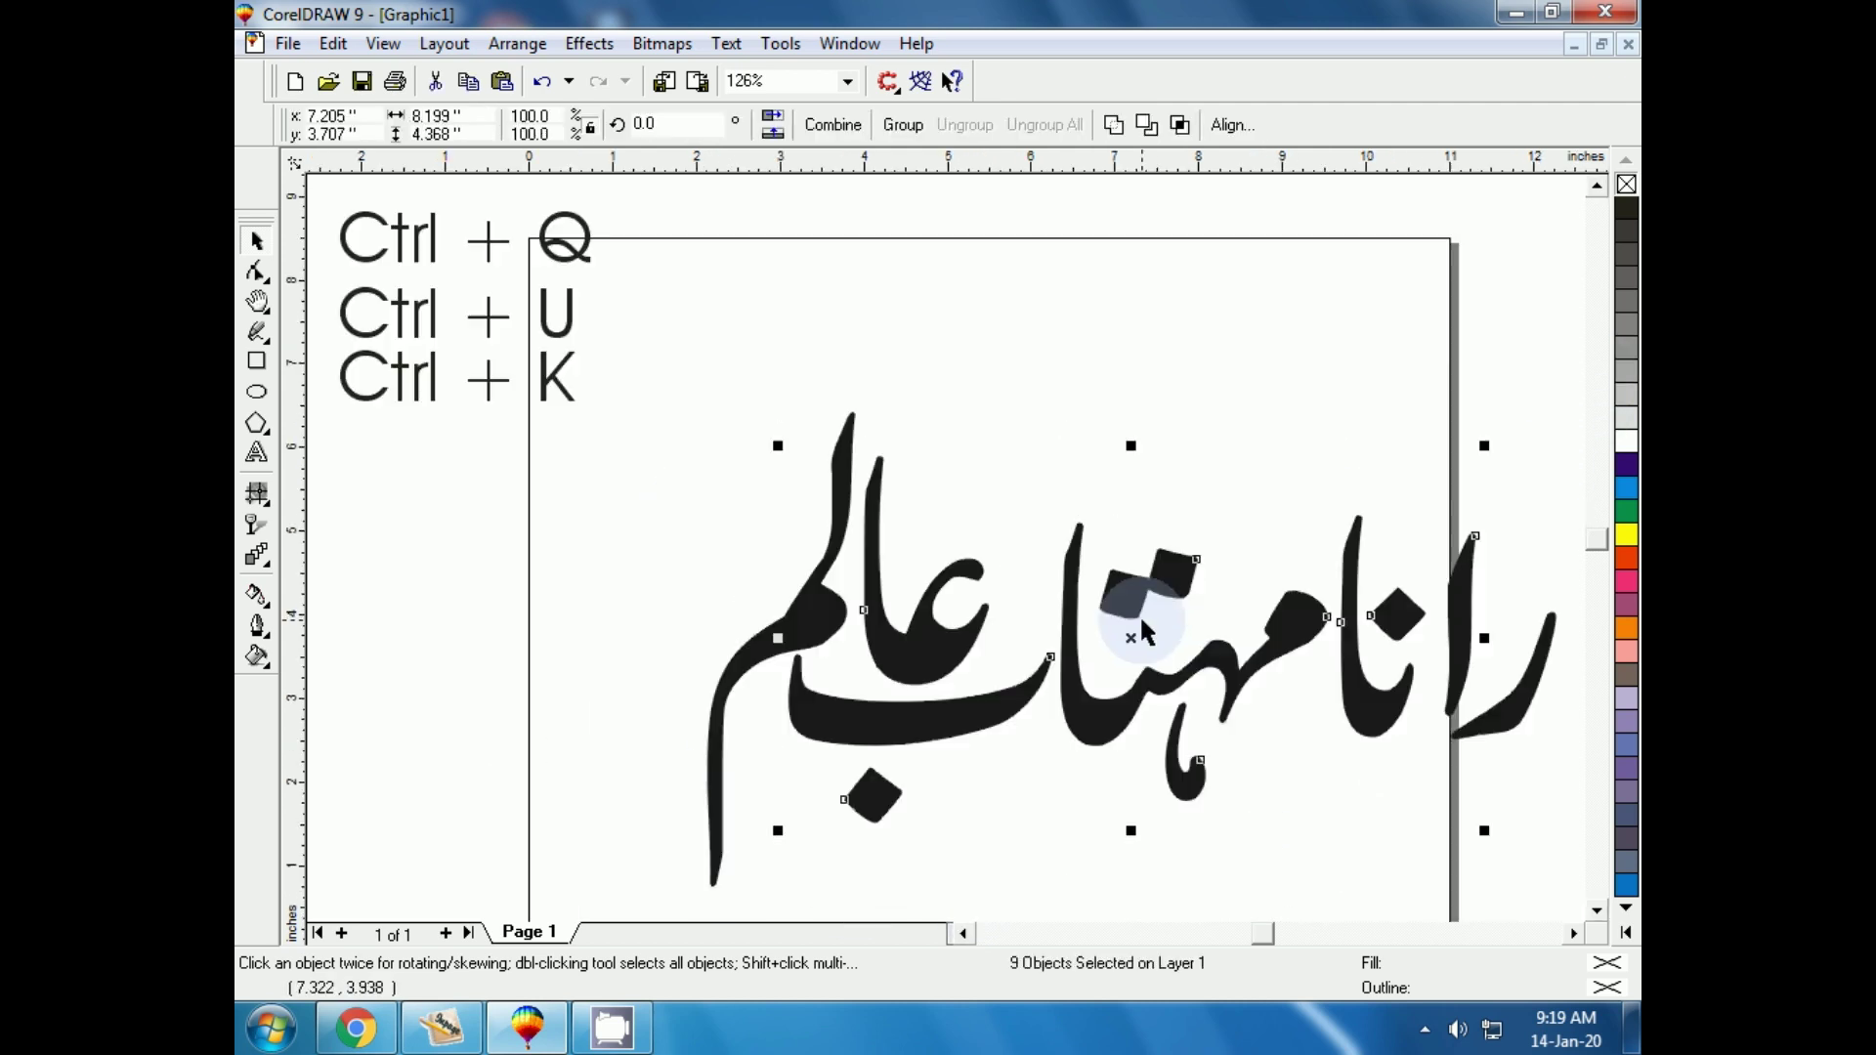
{"action": "key", "text": "F3"}
{"action": "left_click", "coordinate": [1398, 424]}
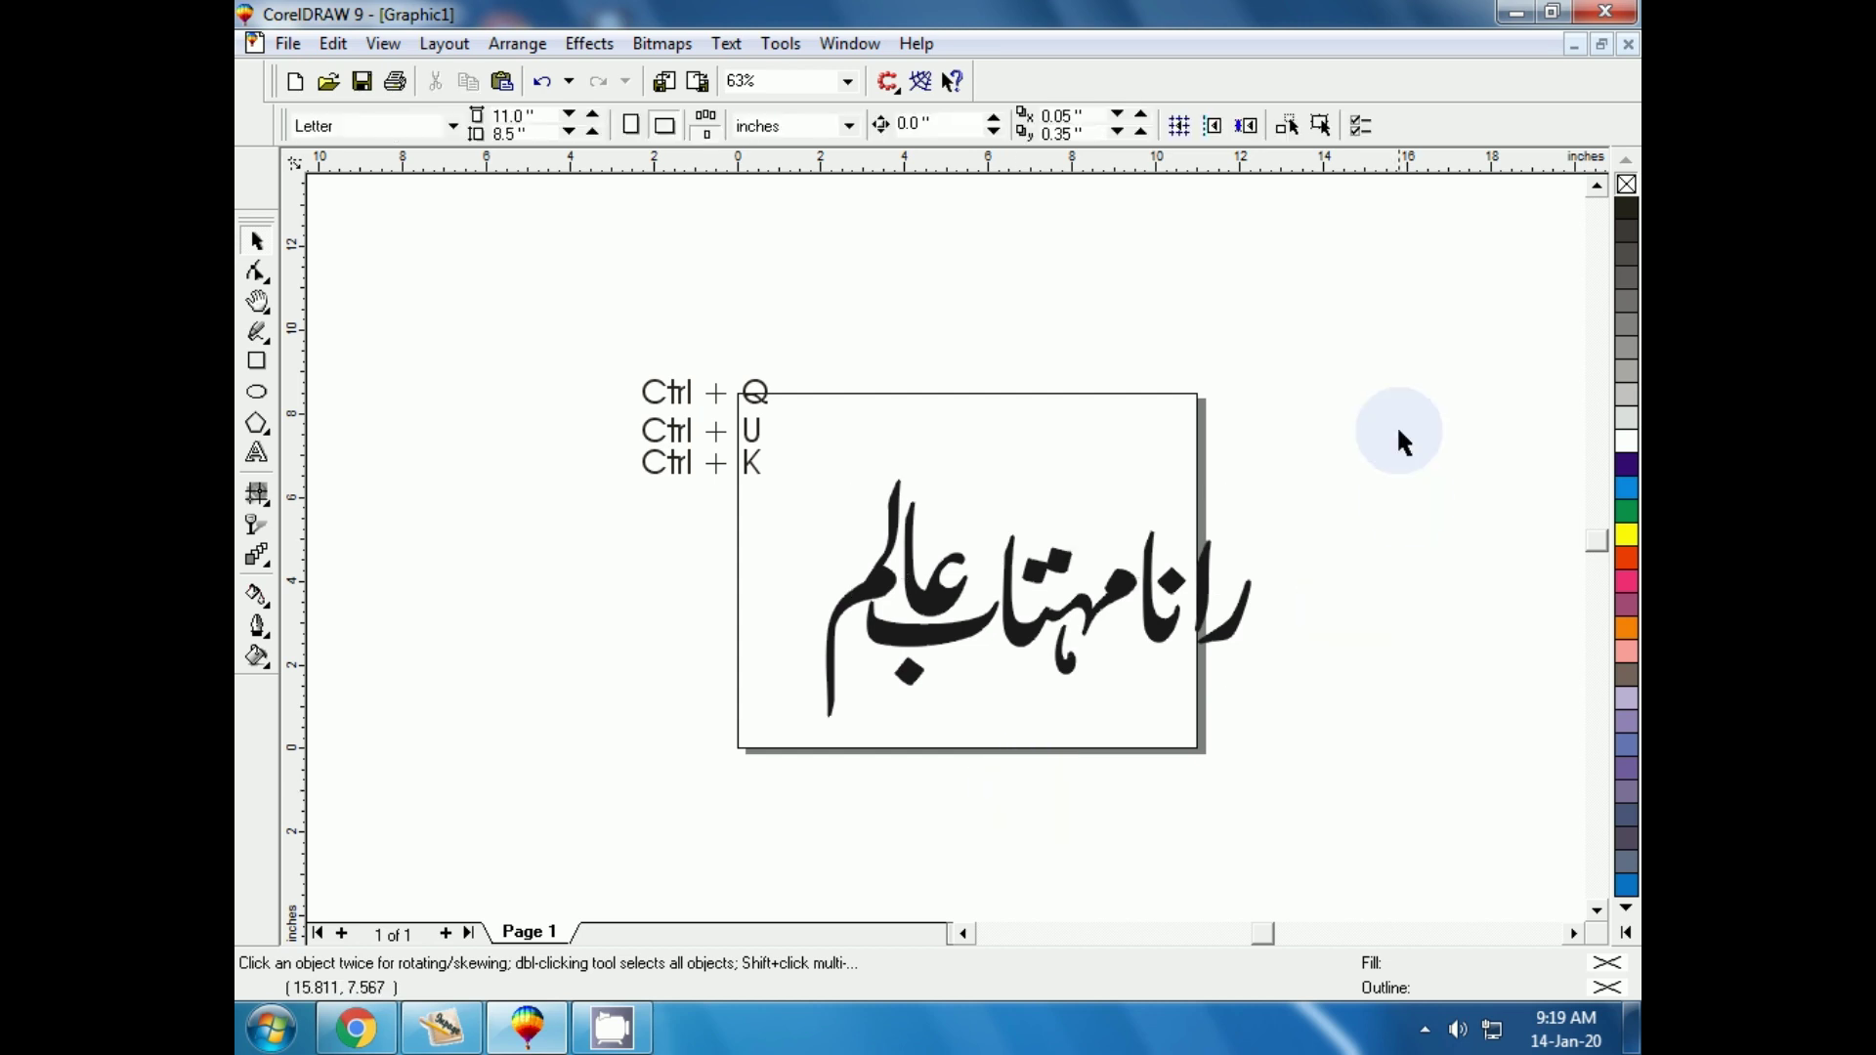
Marquee-select all 11 calligraphy curves and drag them up and left inside the page border.
{"action": "left_click_drag", "start_coordinate": [785, 846], "coordinate": [1388, 430]}
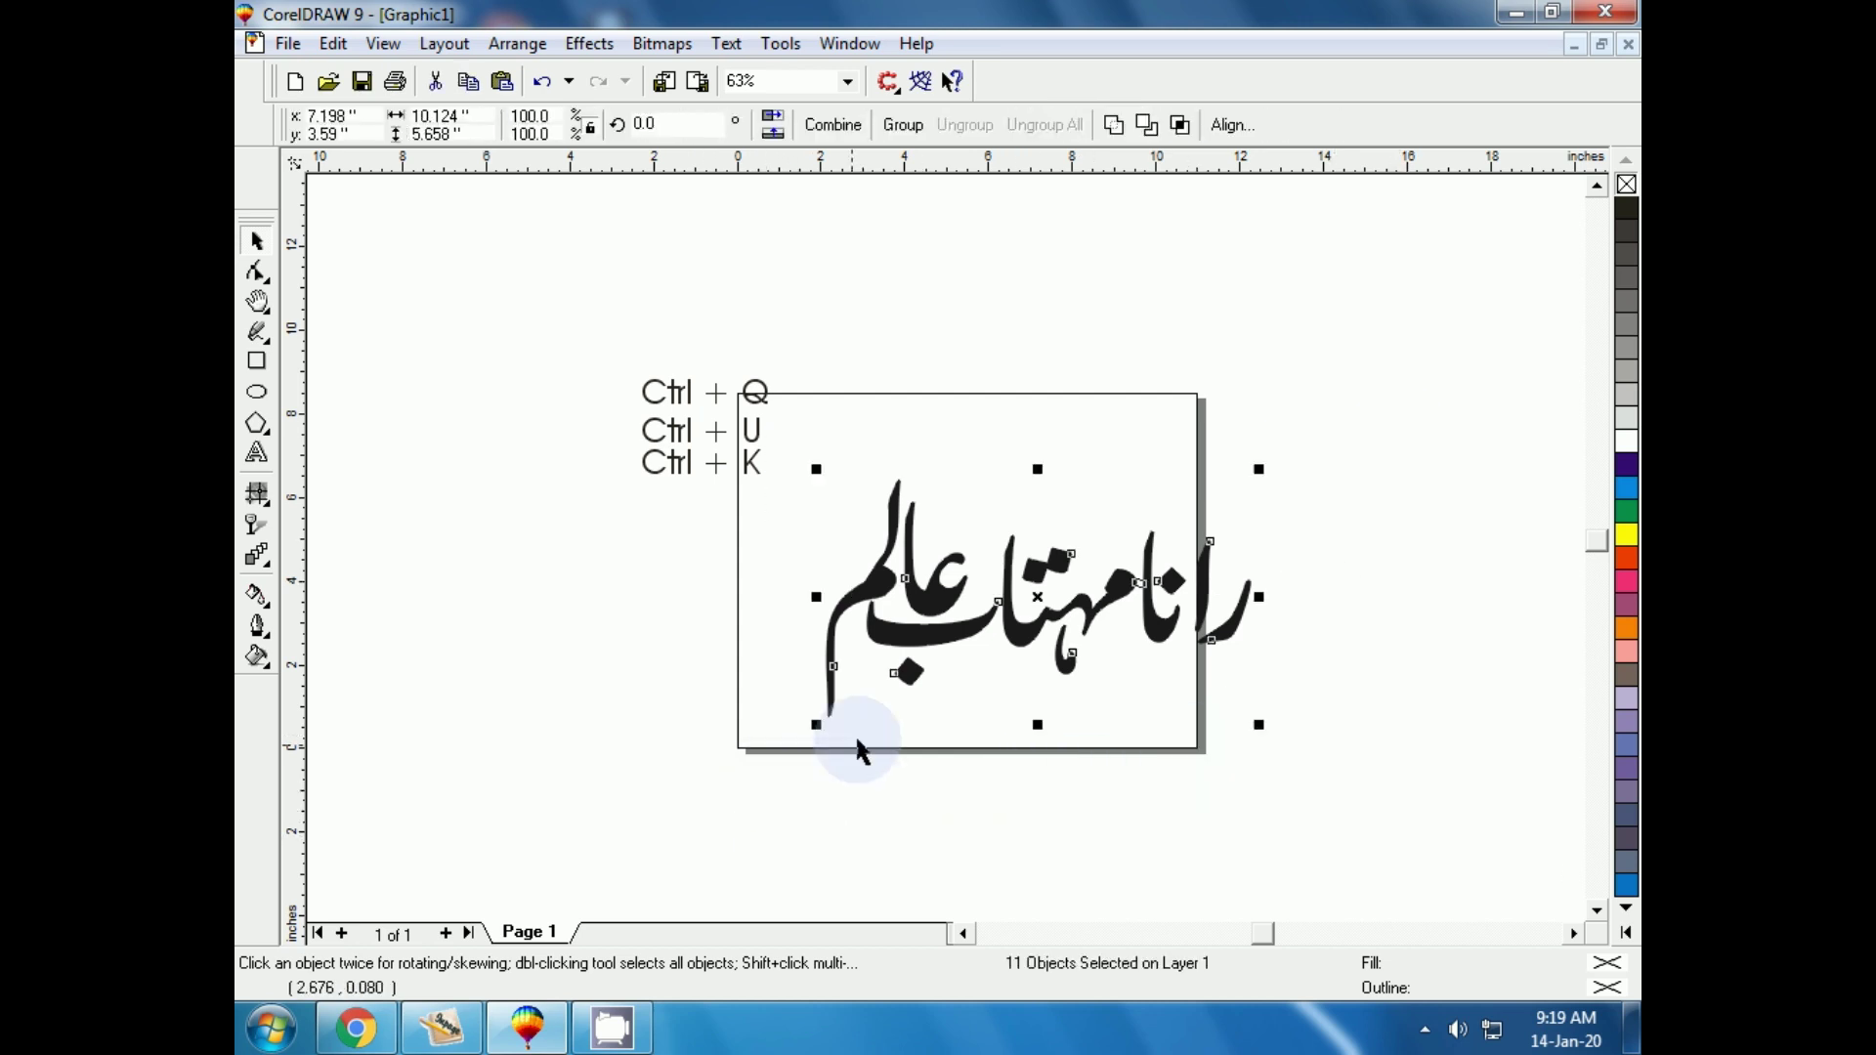
{"action": "left_click", "coordinate": [1036, 606]}
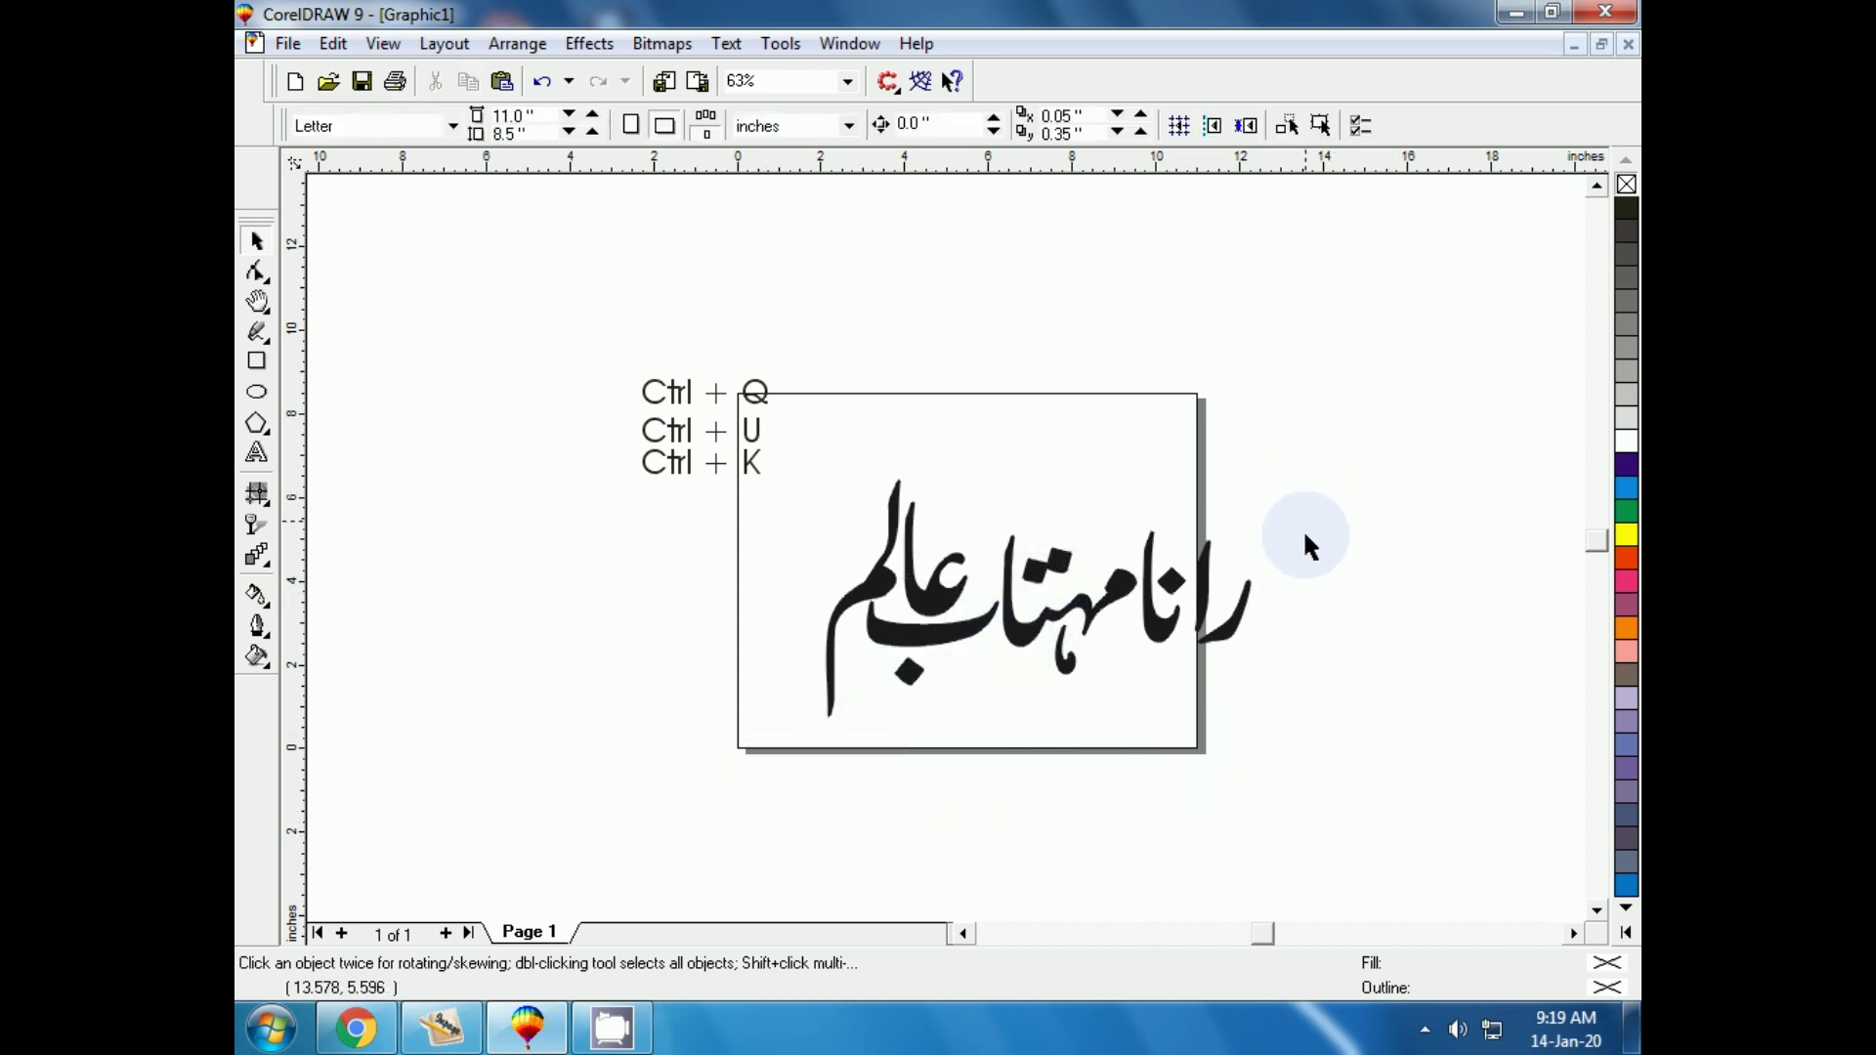
{"action": "left_click_drag", "start_coordinate": [1350, 393], "coordinate": [746, 811]}
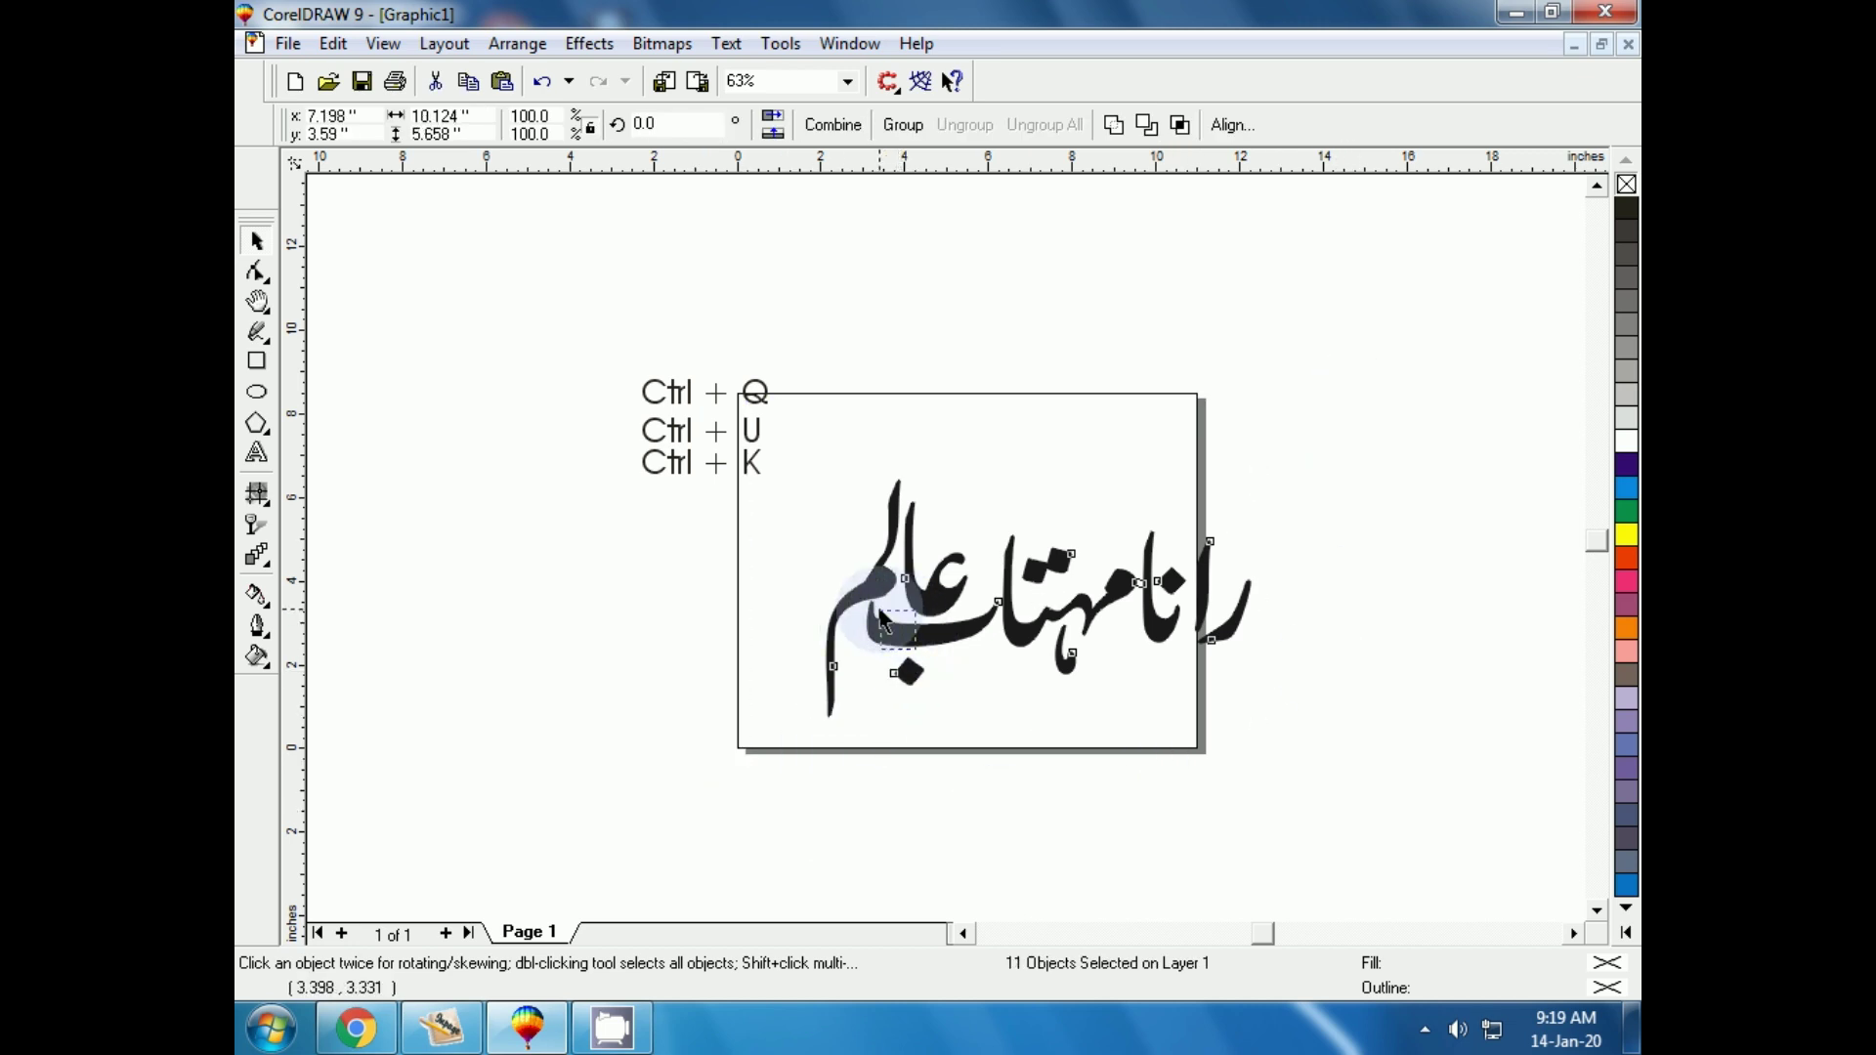
{"action": "left_click", "coordinate": [909, 648]}
{"action": "left_click_drag", "start_coordinate": [909, 648], "coordinate": [887, 666]}
{"action": "key", "text": "ctrl+z"}
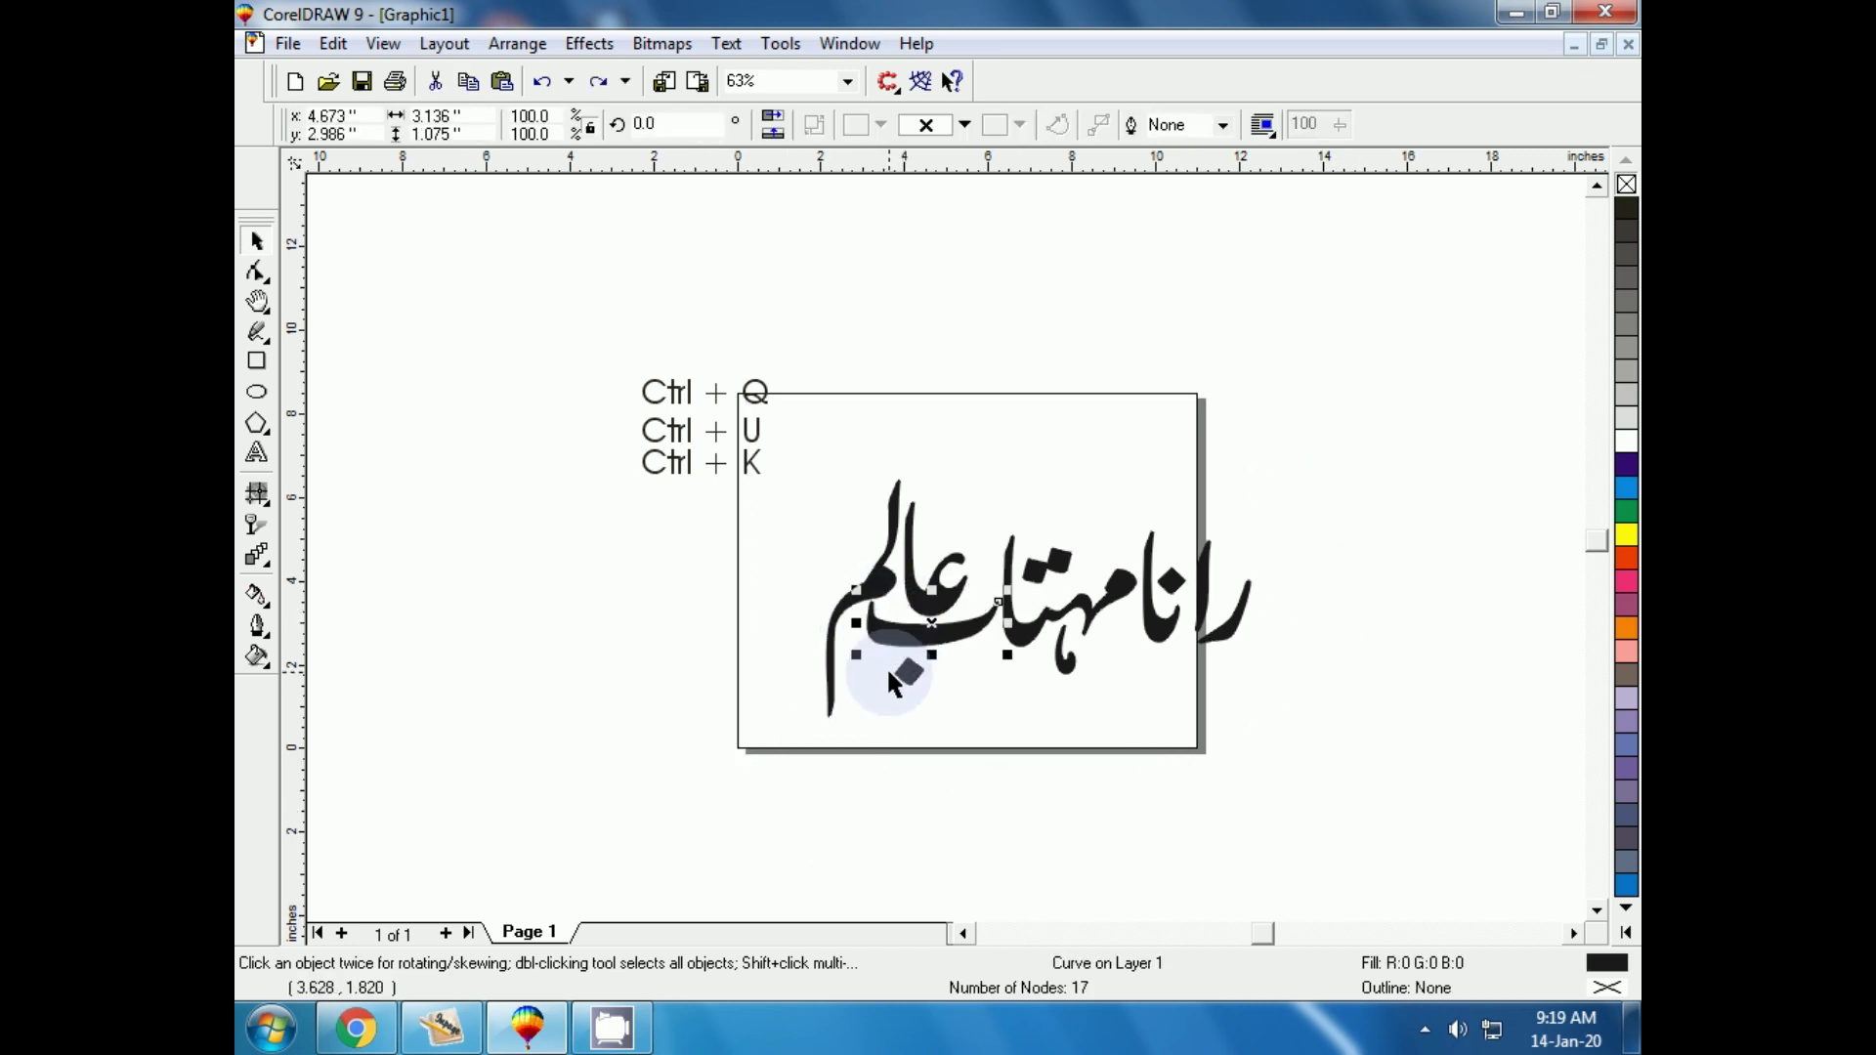
{"action": "left_click_drag", "start_coordinate": [1397, 412], "coordinate": [782, 754]}
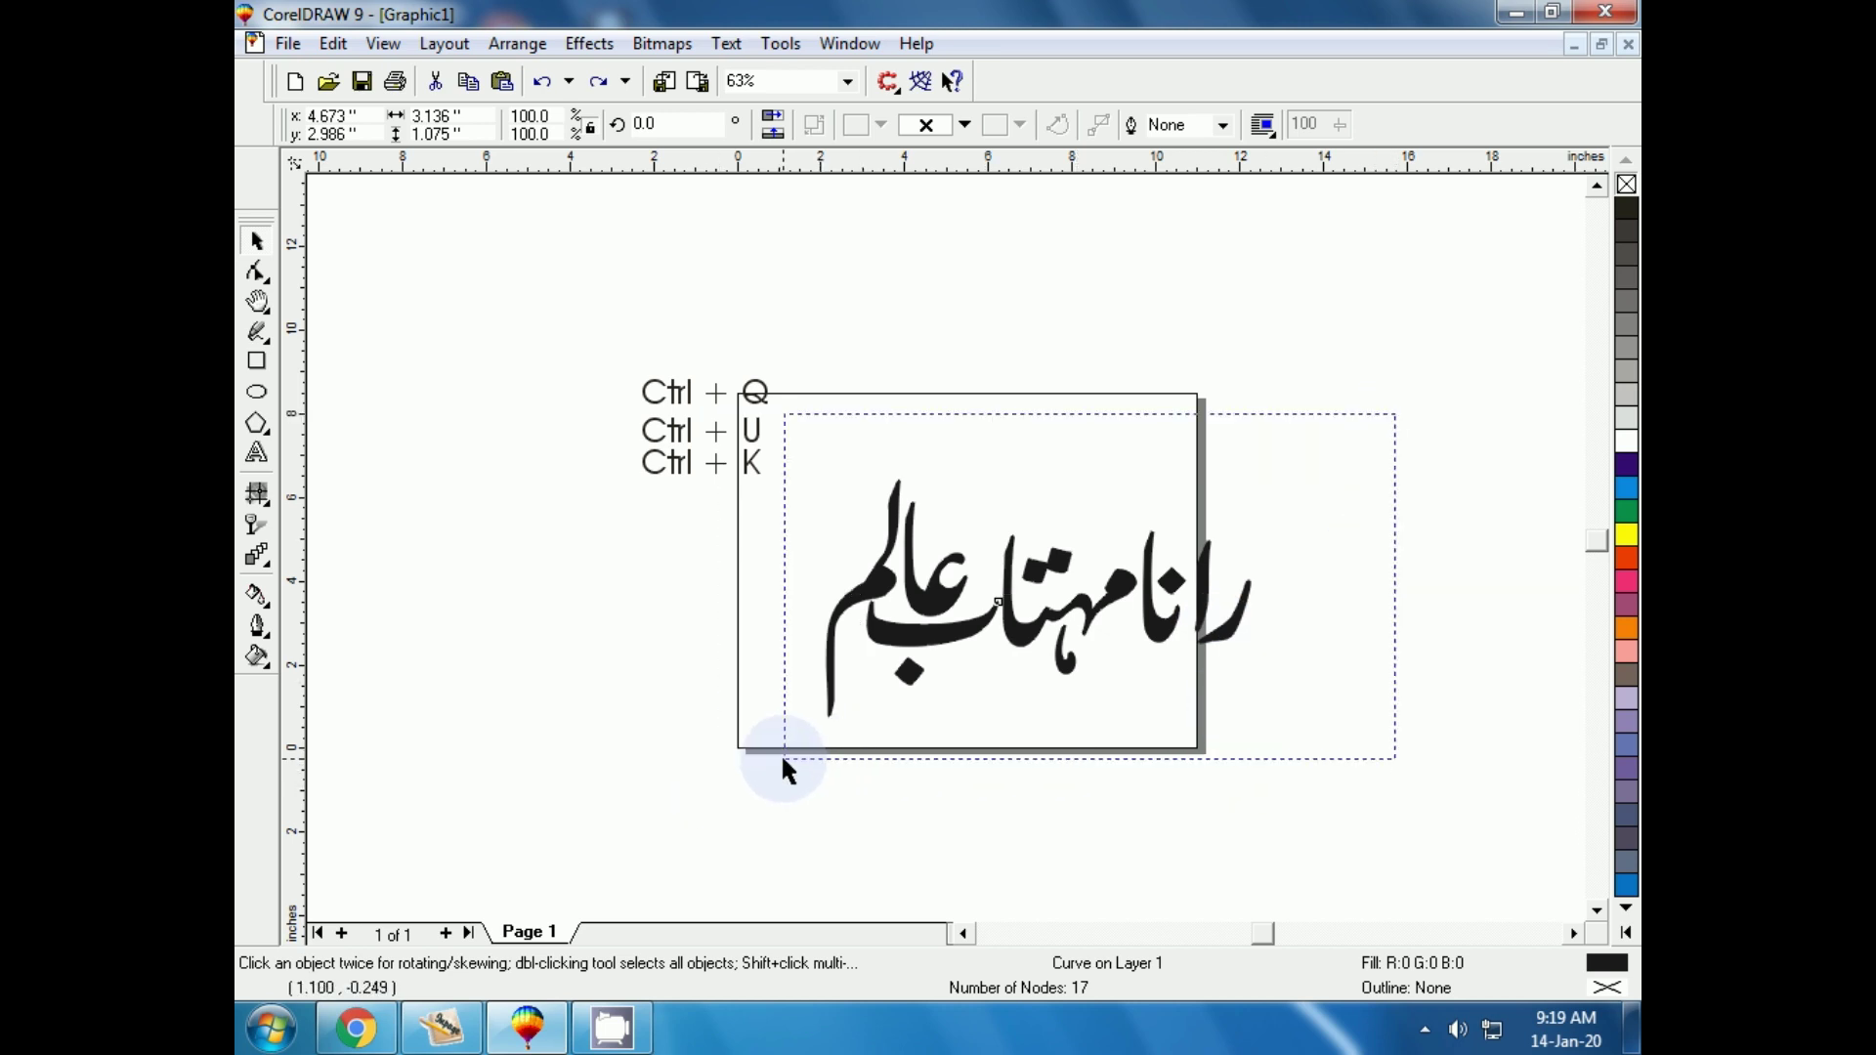
{"action": "left_click_drag", "start_coordinate": [1036, 602], "coordinate": [984, 568]}
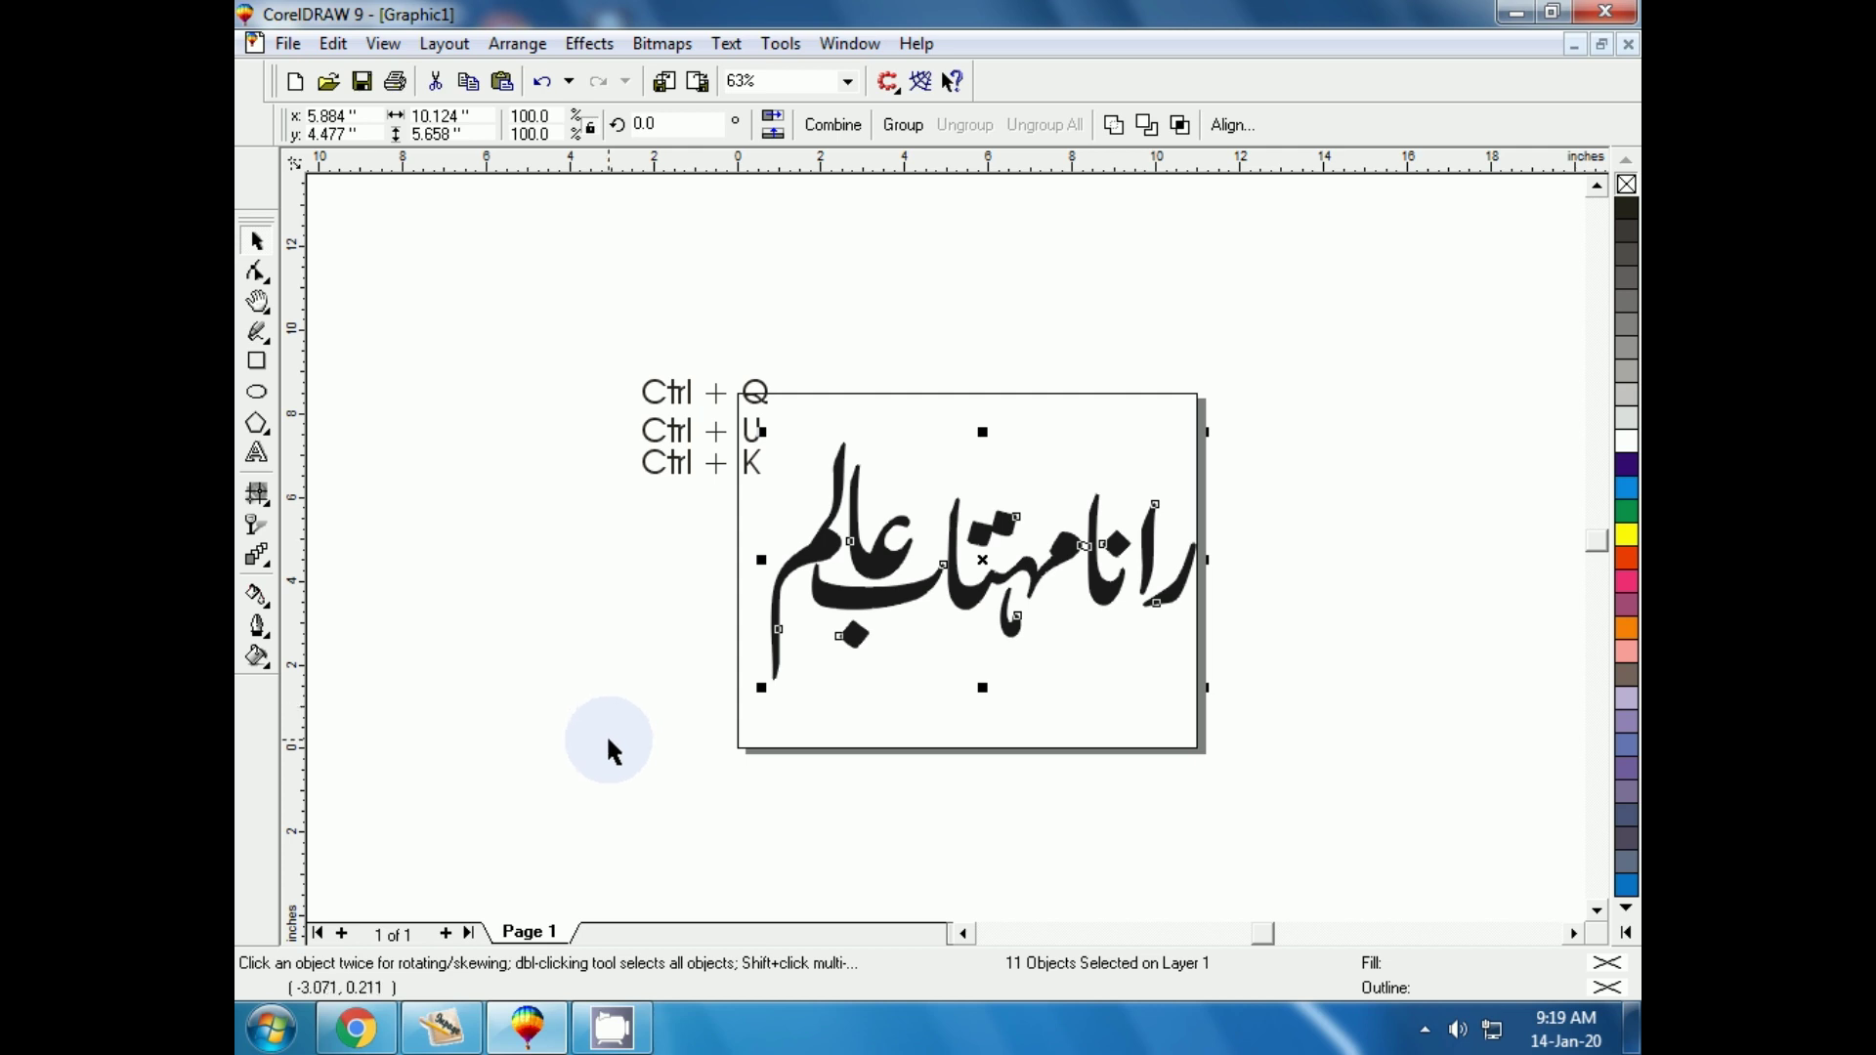
Bring the YouTube browser window in Chrome to the front, replacing InPage.
{"action": "left_click", "coordinate": [358, 1031]}
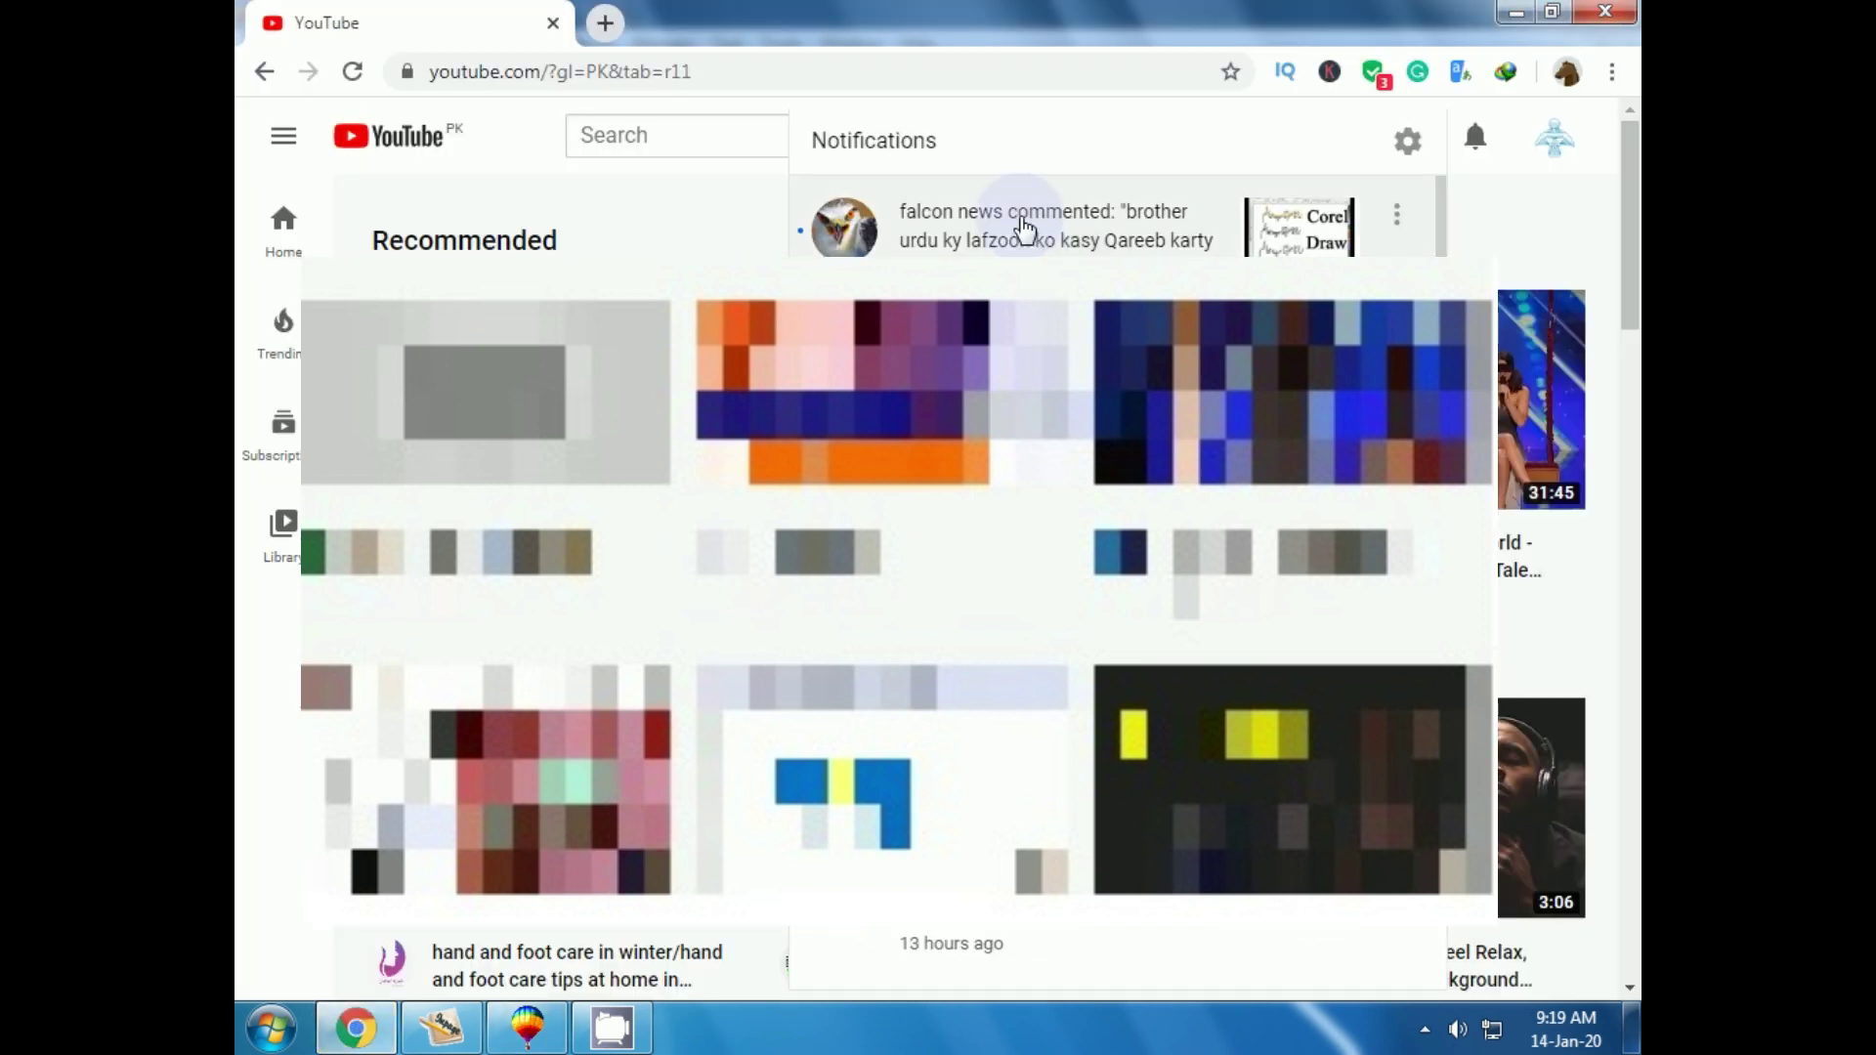
{"action": "left_click", "coordinate": [423, 1041]}
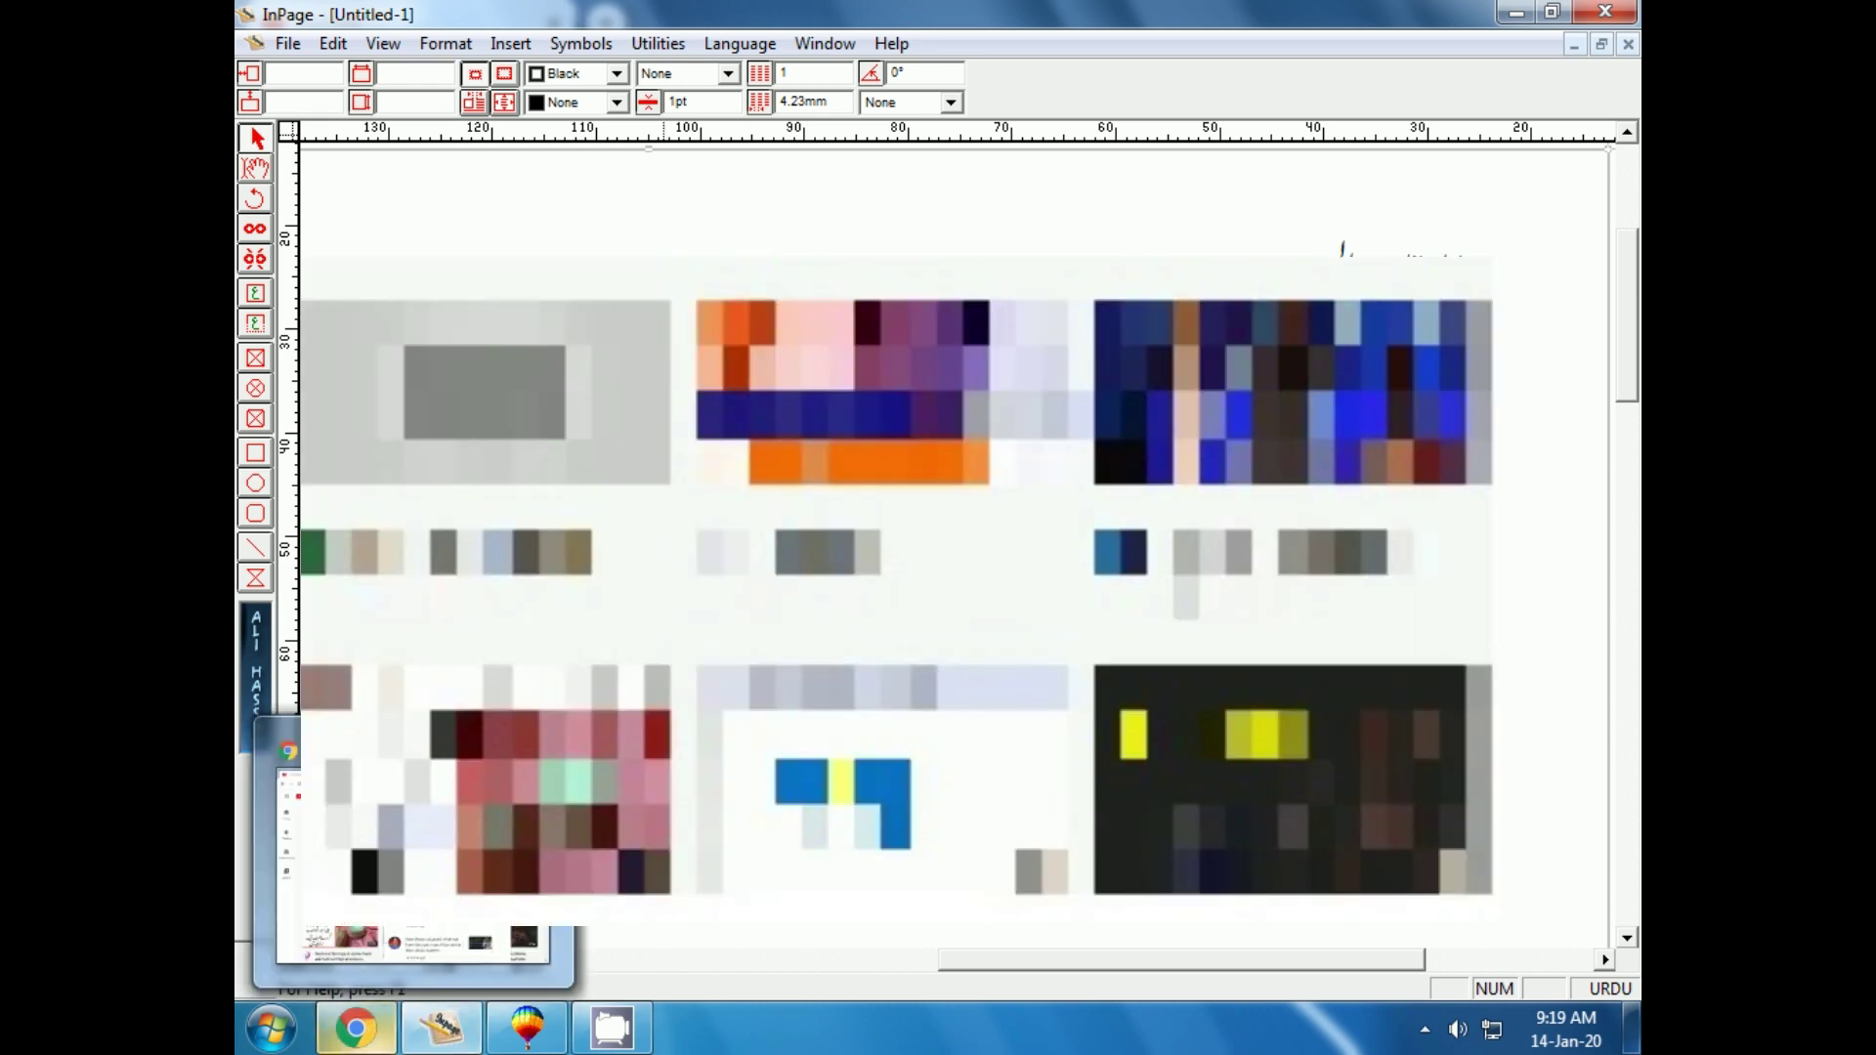
{"action": "left_click", "coordinate": [349, 1042]}
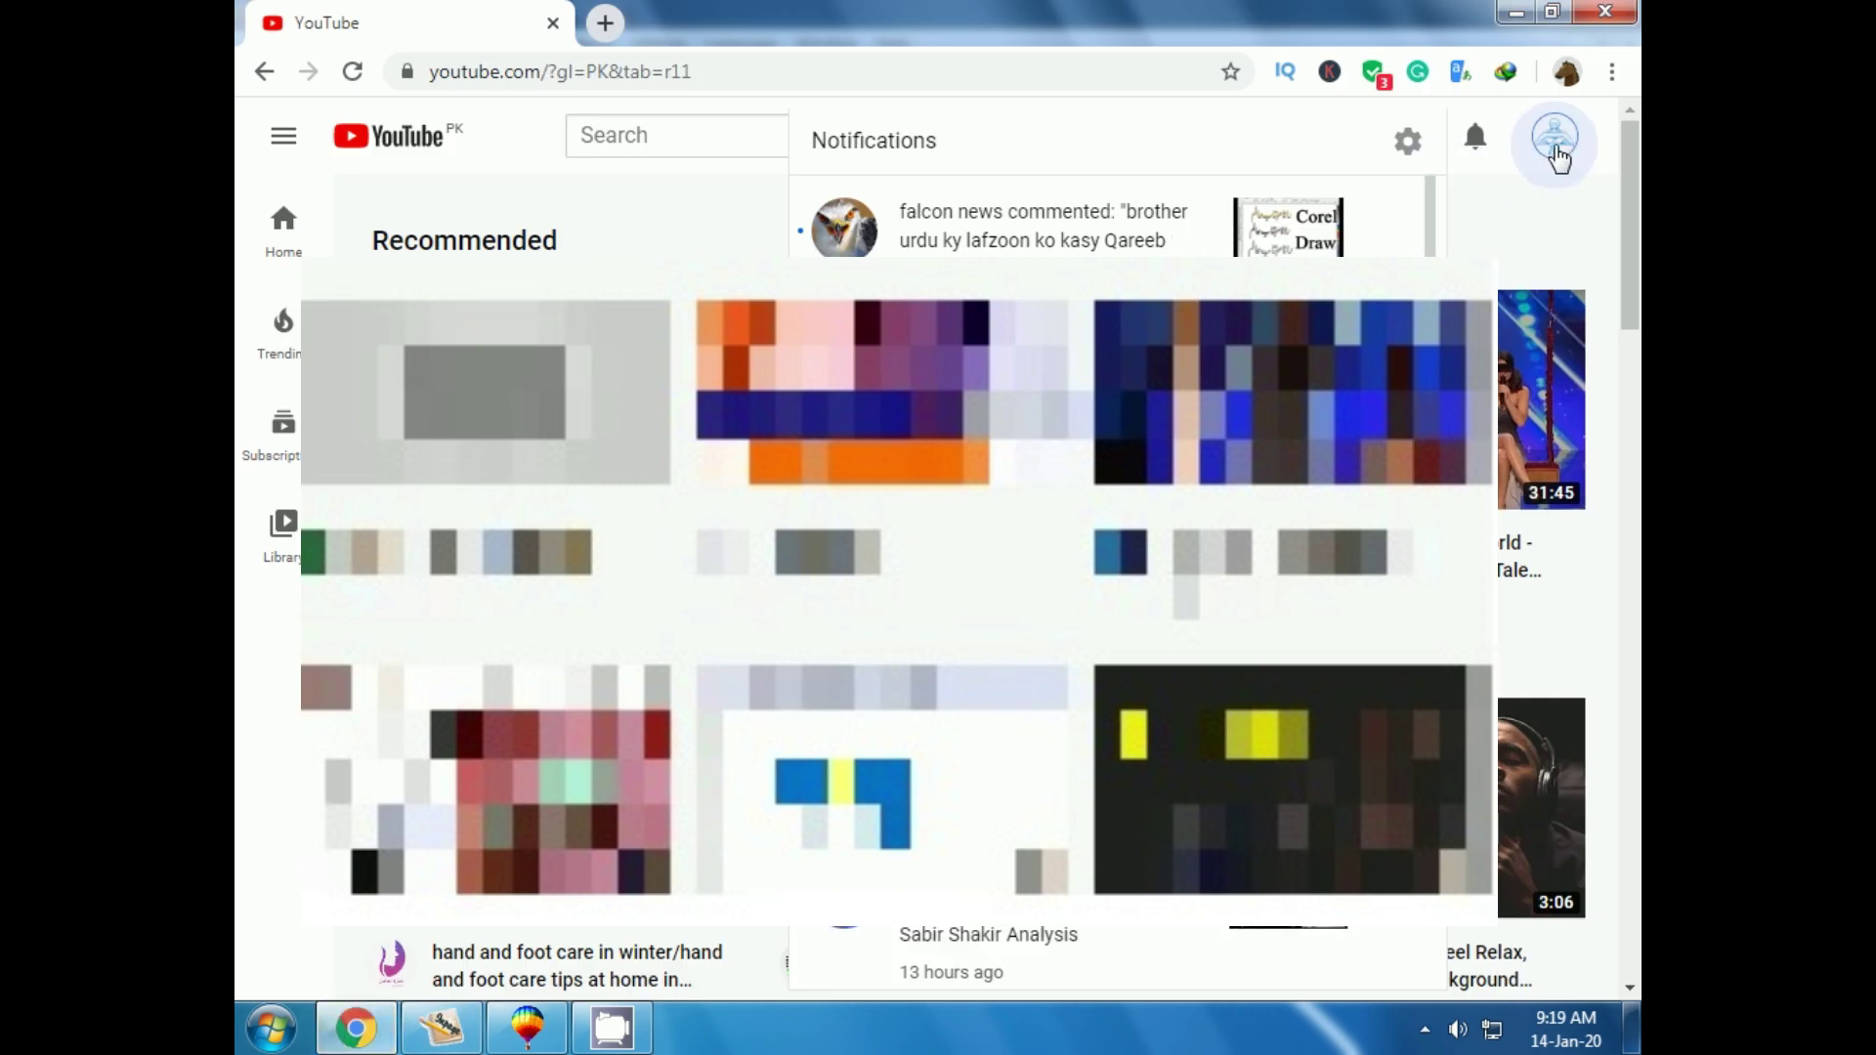
Close notifications and go to Your channel from the account avatar menu.
{"action": "left_click", "coordinate": [1559, 156]}
{"action": "left_click", "coordinate": [1558, 156]}
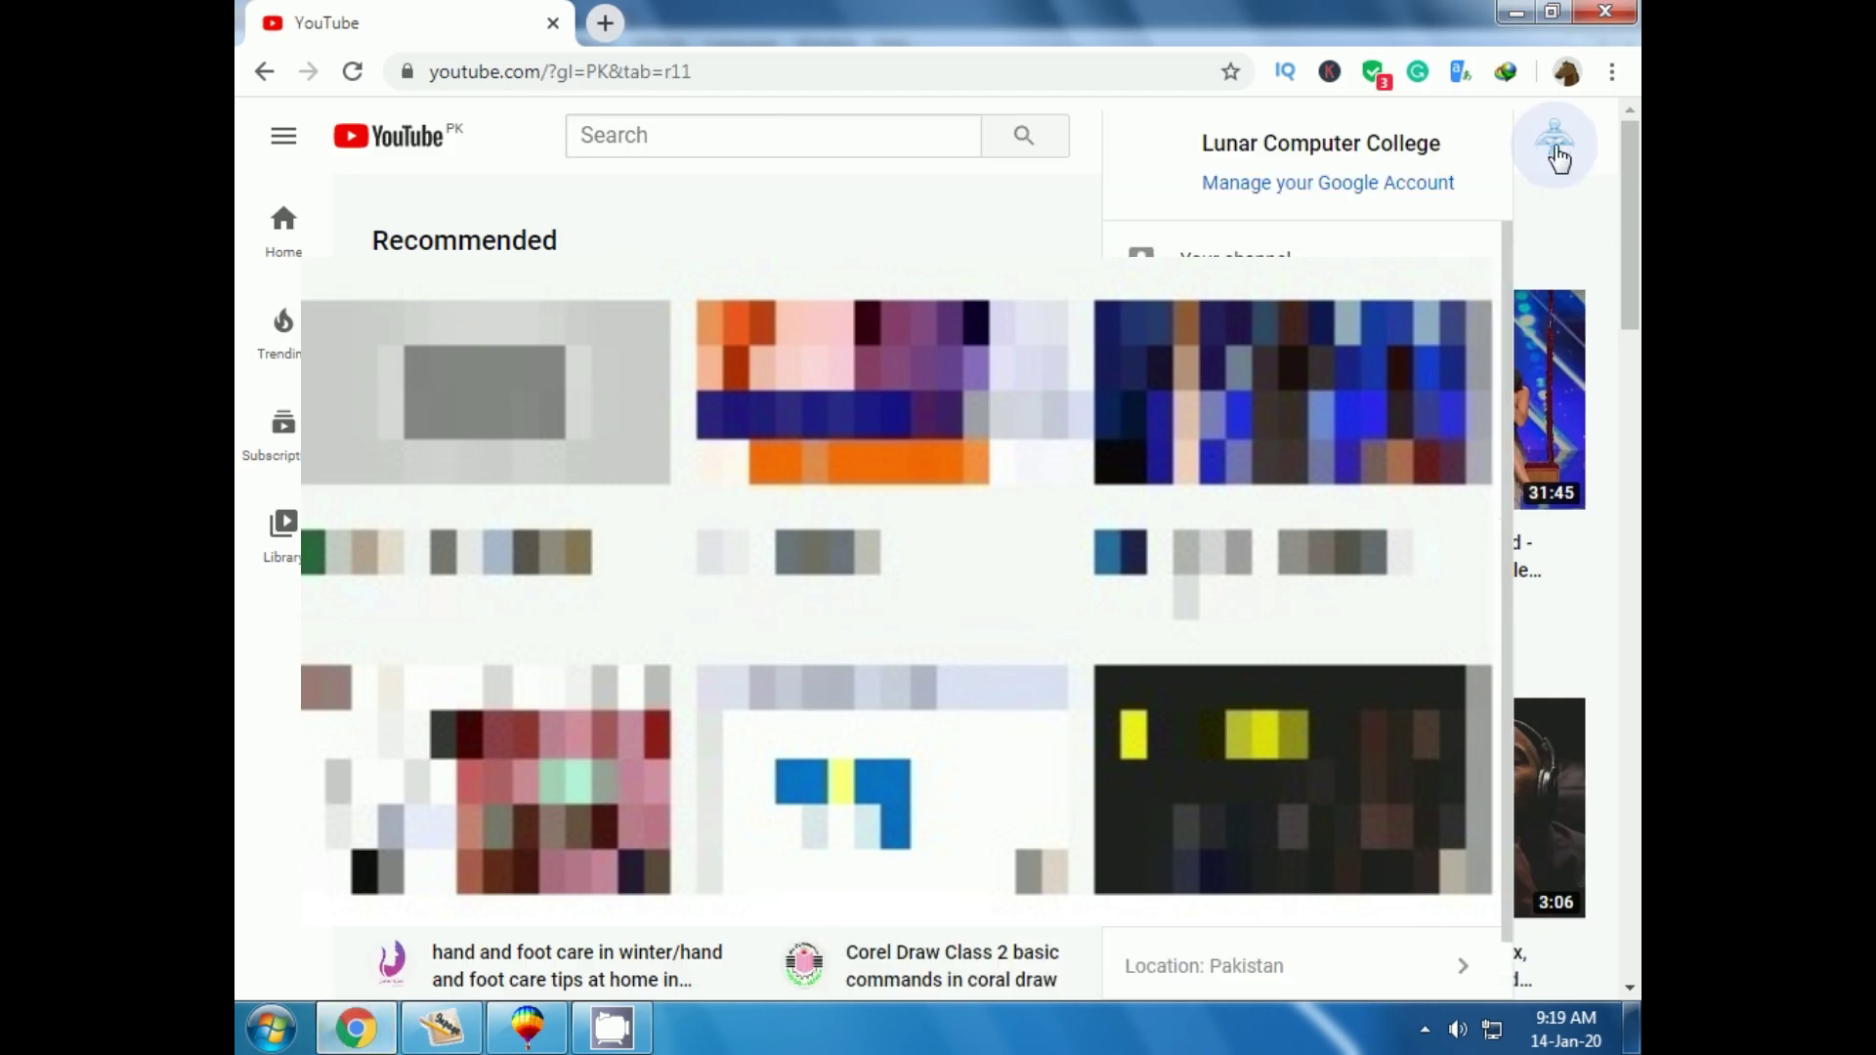
{"action": "left_click", "coordinate": [1261, 249]}
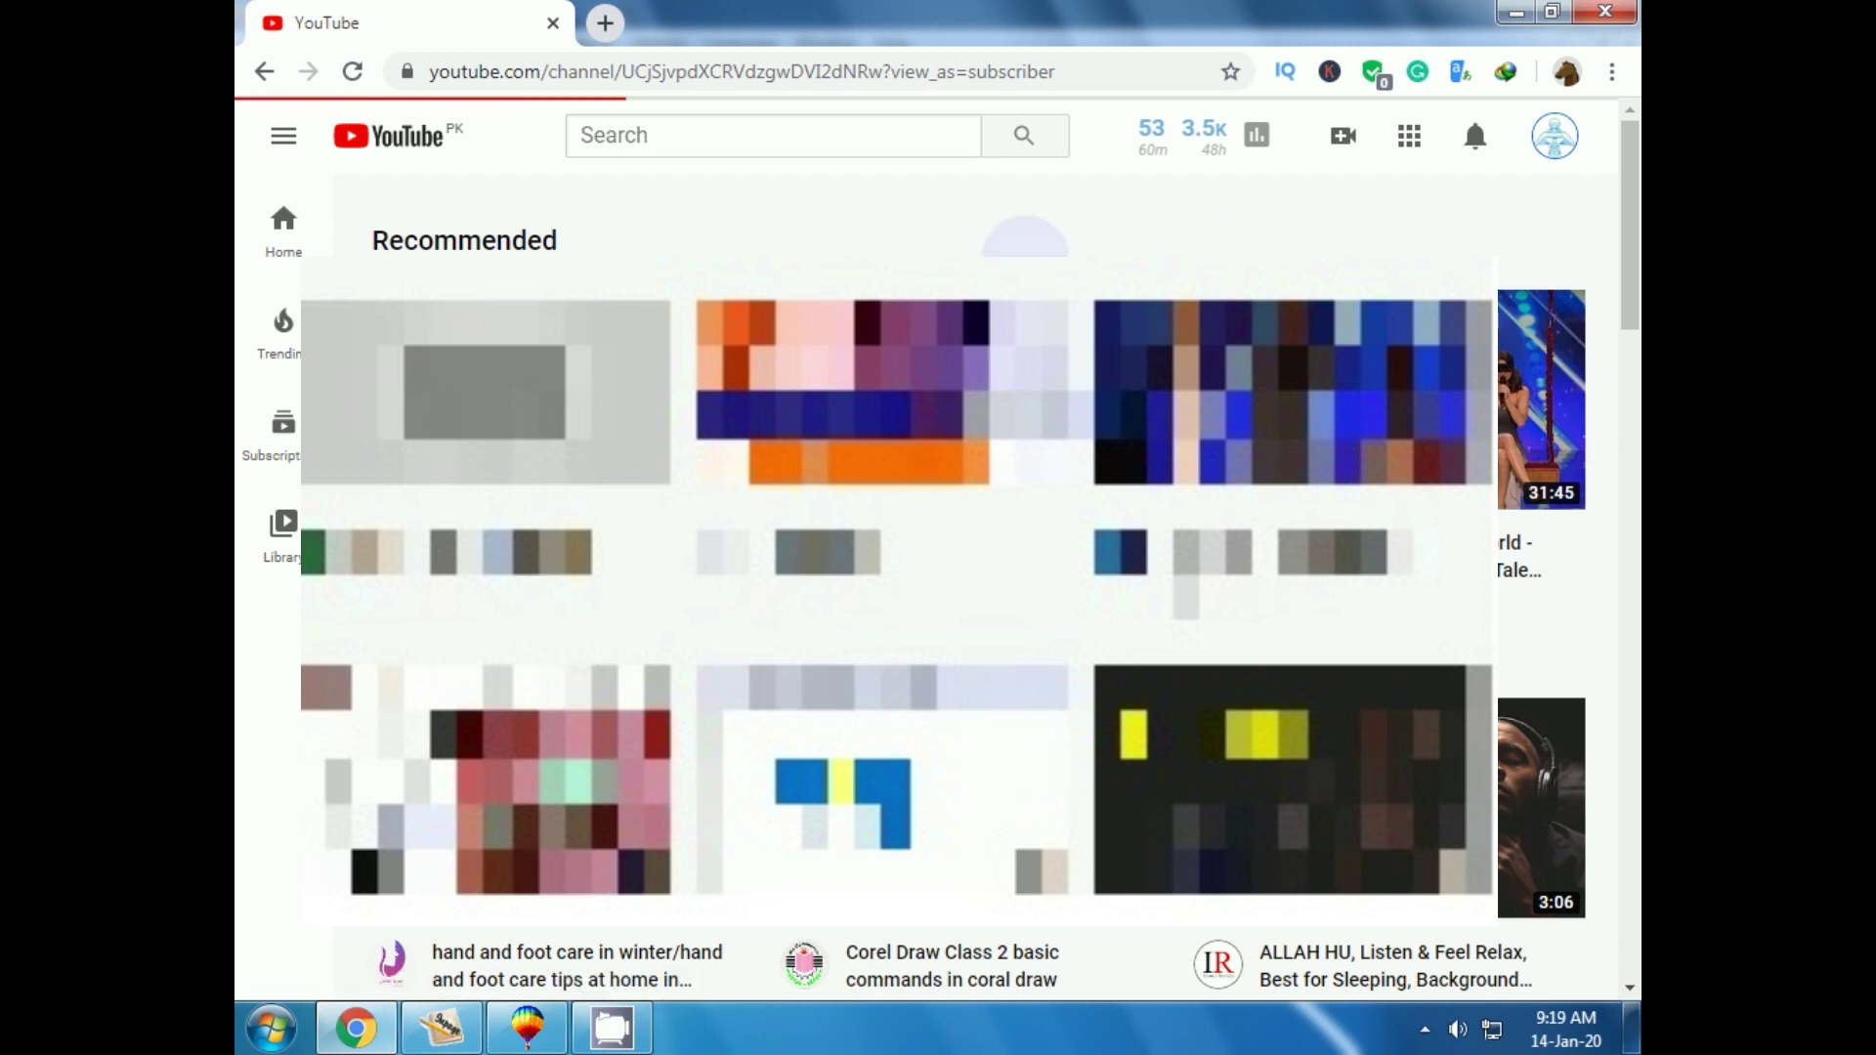